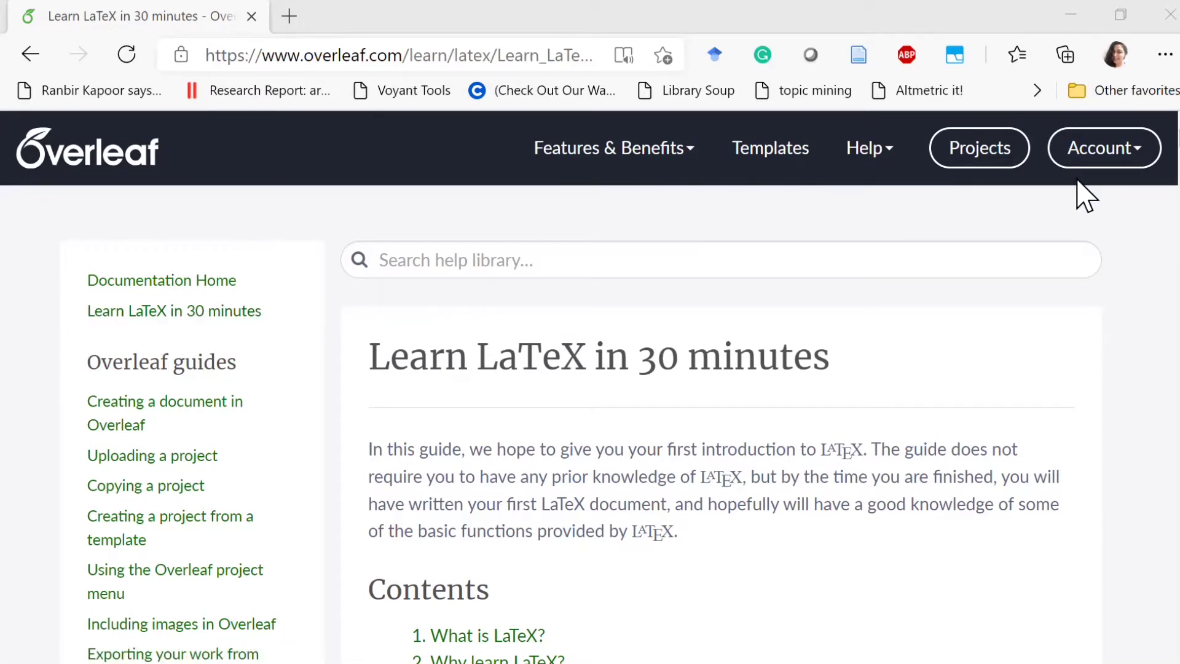
# - Dismiss the account menu and go to the Overleaf Templates gallery
pyautogui.click(1140, 168)
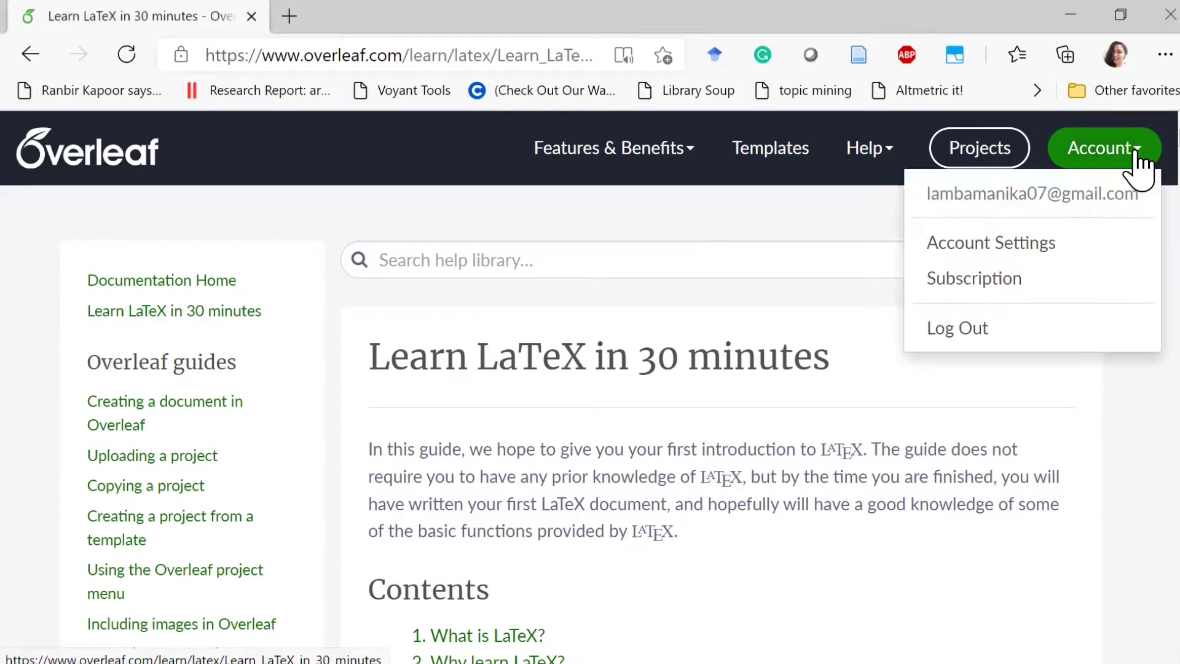
pyautogui.click(1126, 170)
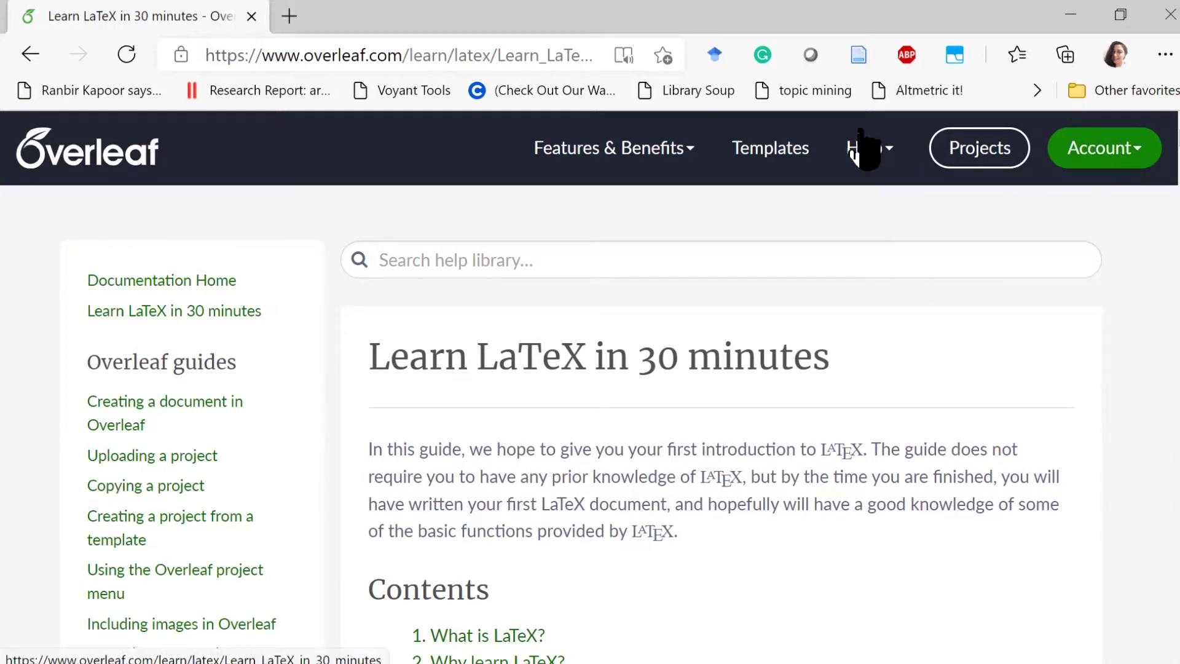
pyautogui.click(774, 169)
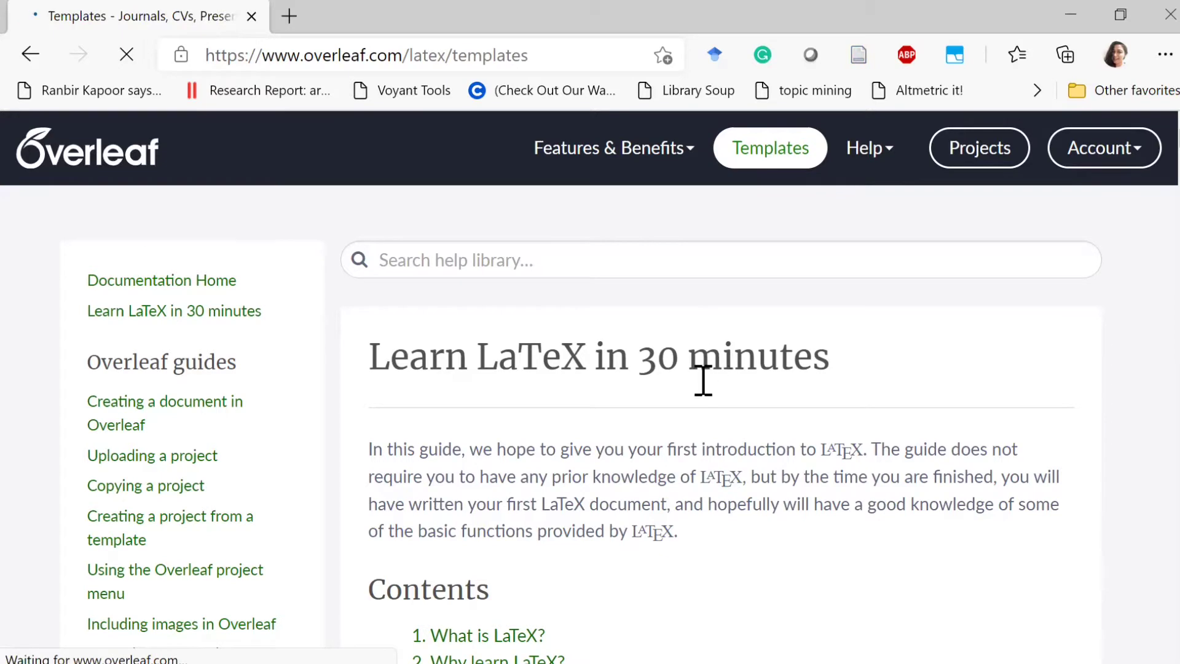
pyautogui.scroll(-2, 685, 394)
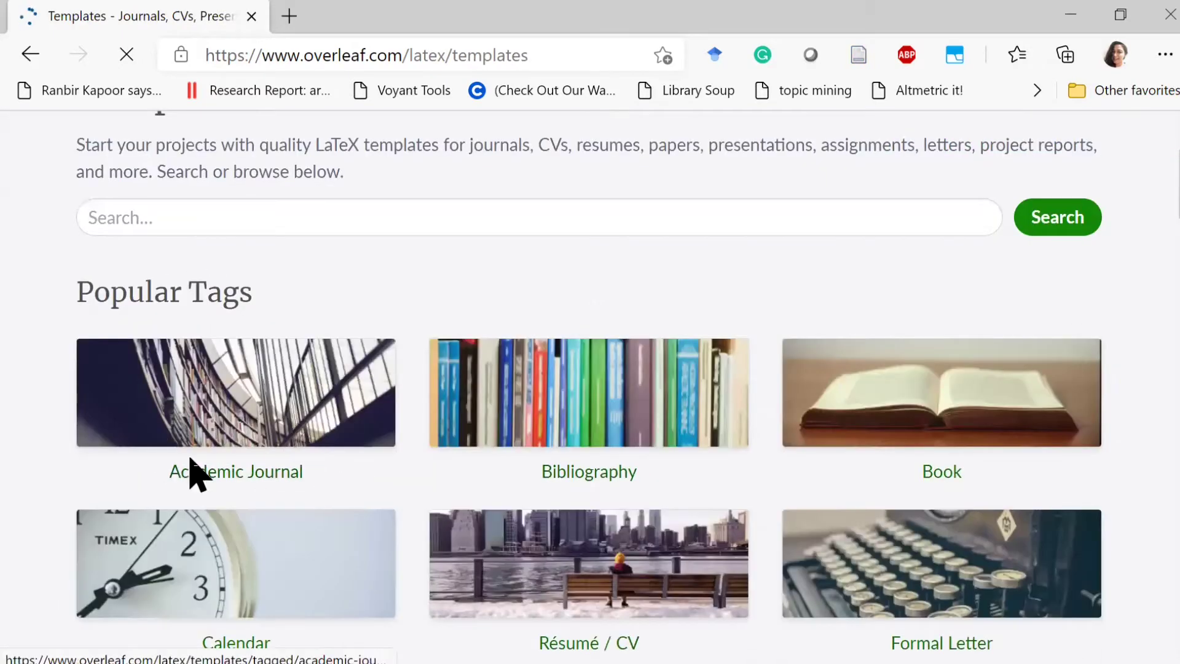
pyautogui.scroll(-1, 314, 452)
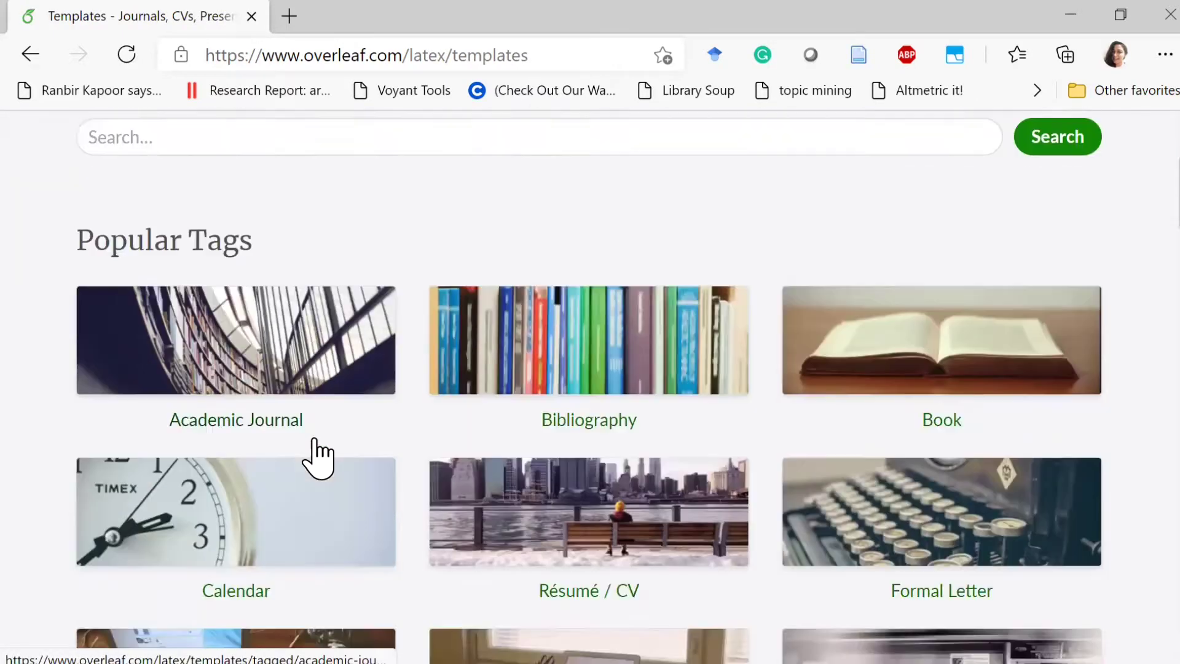
pyautogui.scroll(-1, 917, 429)
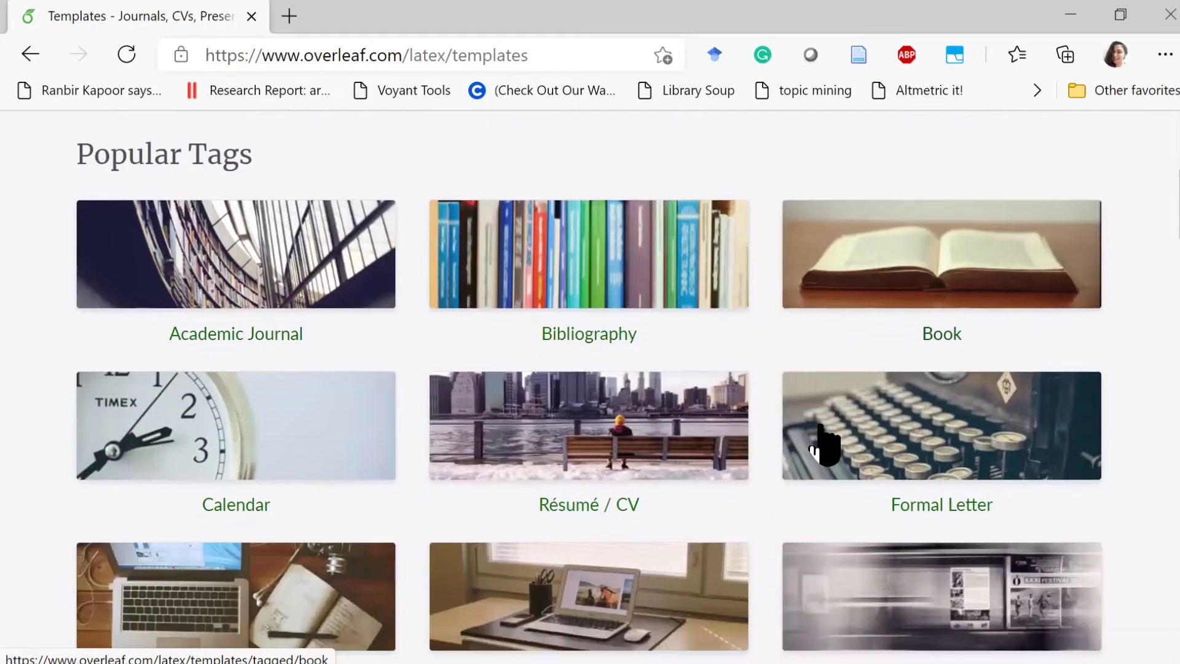
pyautogui.scroll(-1, 728, 506)
pyautogui.scroll(-3, 783, 477)
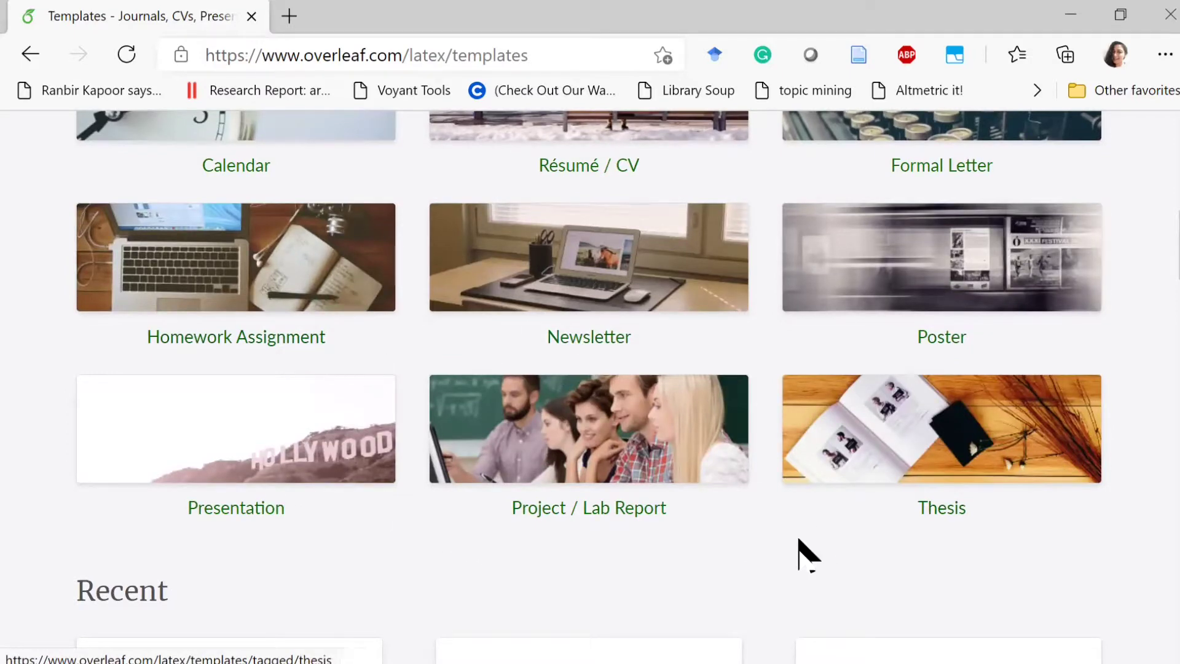
pyautogui.scroll(-3, 779, 544)
pyautogui.scroll(3, 761, 535)
pyautogui.scroll(3, 679, 492)
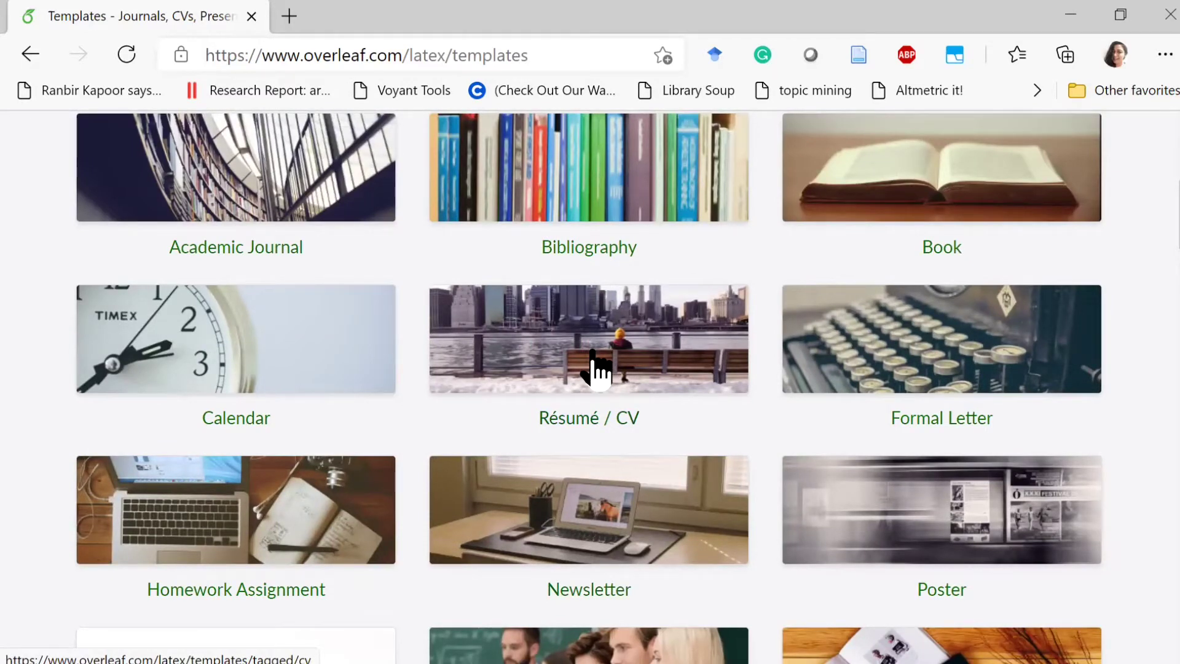
# - From the Résumé / CV tag, start a new project from the prometheusCV template
pyautogui.click(595, 367)
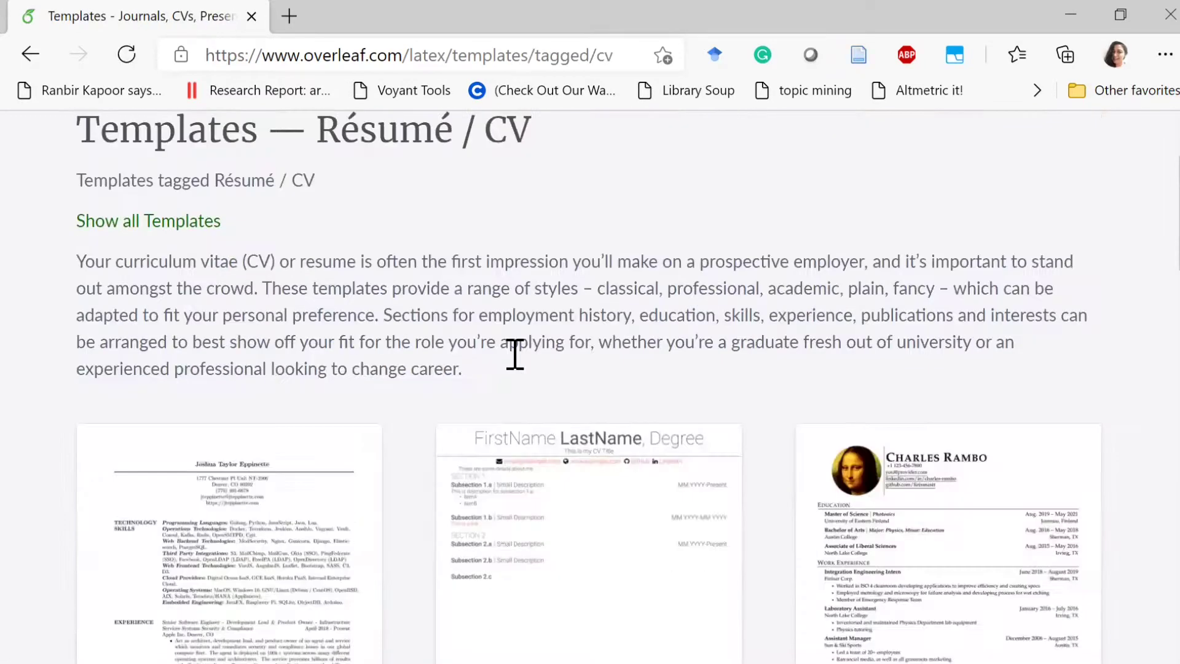
pyautogui.scroll(-5, 645, 356)
pyautogui.scroll(-3, 782, 360)
pyautogui.scroll(-3, 782, 360)
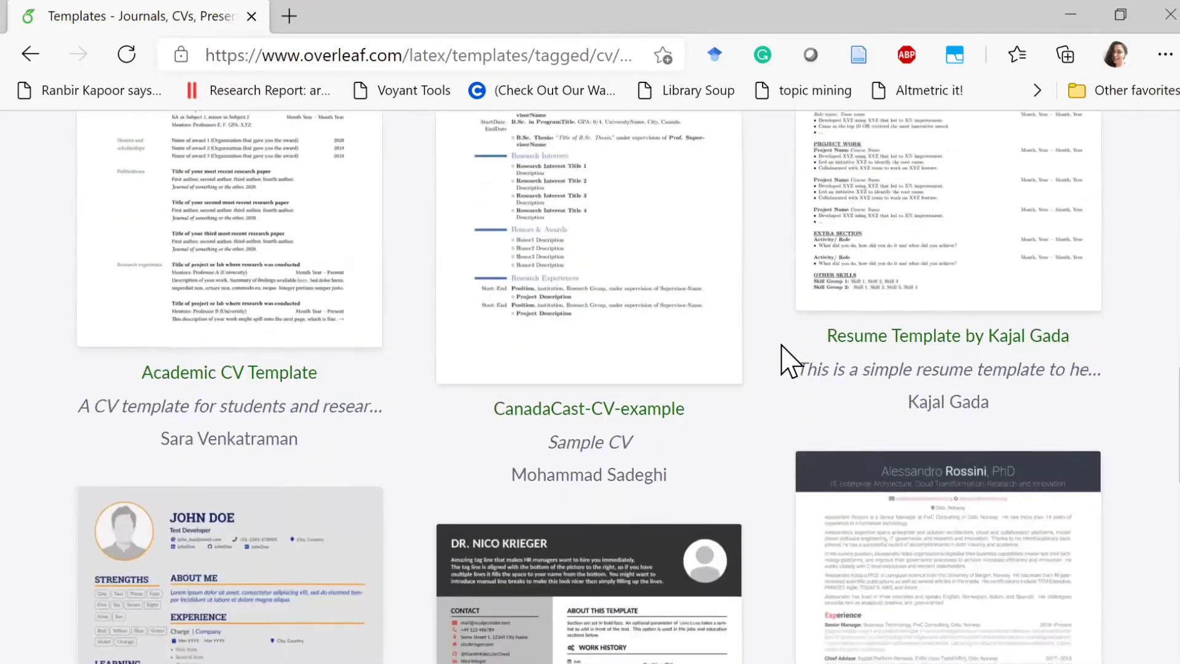
pyautogui.scroll(-2, 782, 360)
pyautogui.scroll(-1, 781, 360)
pyautogui.scroll(-3, 782, 360)
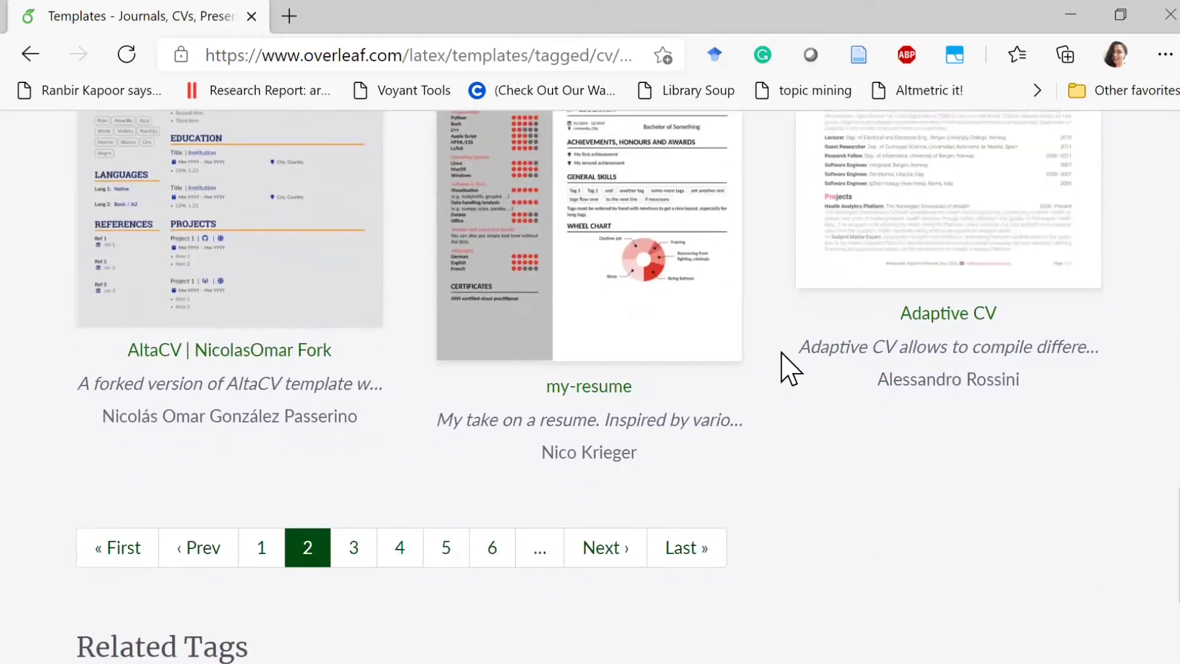
pyautogui.scroll(4, 781, 364)
pyautogui.scroll(3, 554, 323)
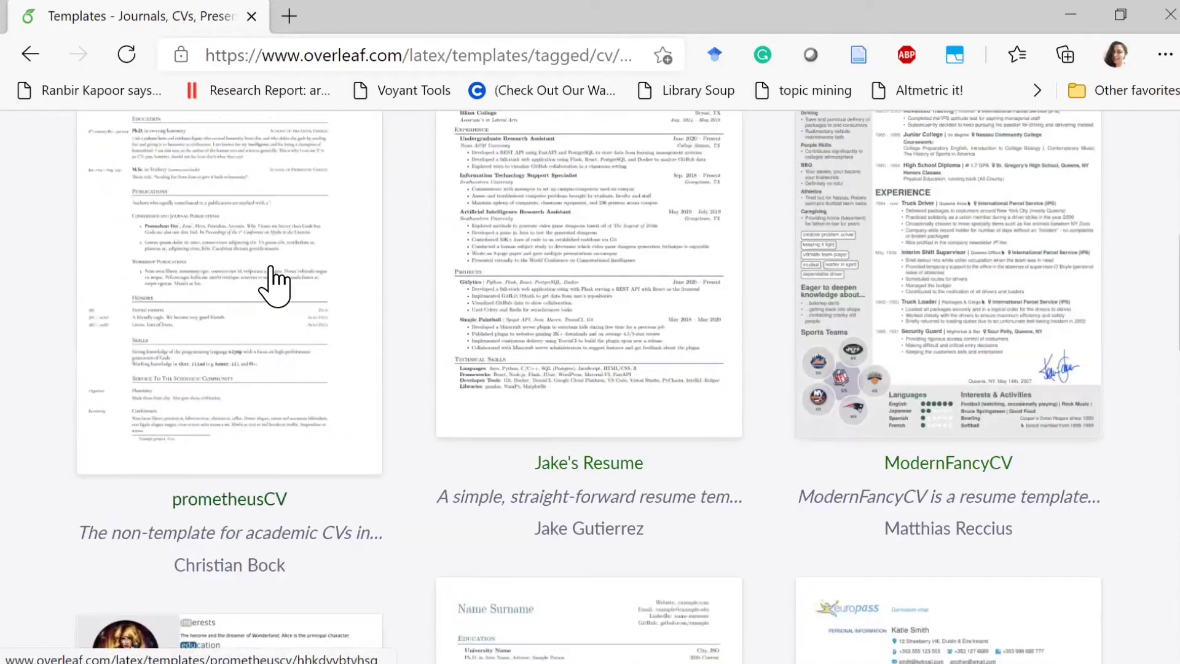
pyautogui.click(253, 410)
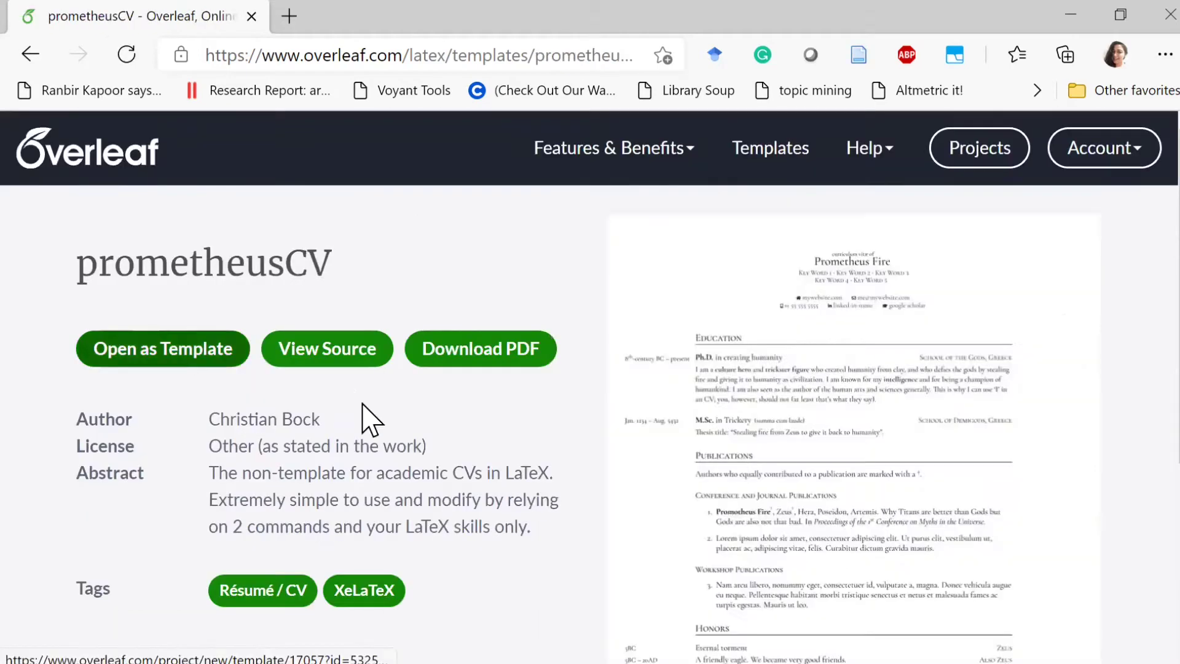
pyautogui.scroll(-2, 572, 482)
pyautogui.scroll(1, 572, 483)
pyautogui.scroll(1, 369, 433)
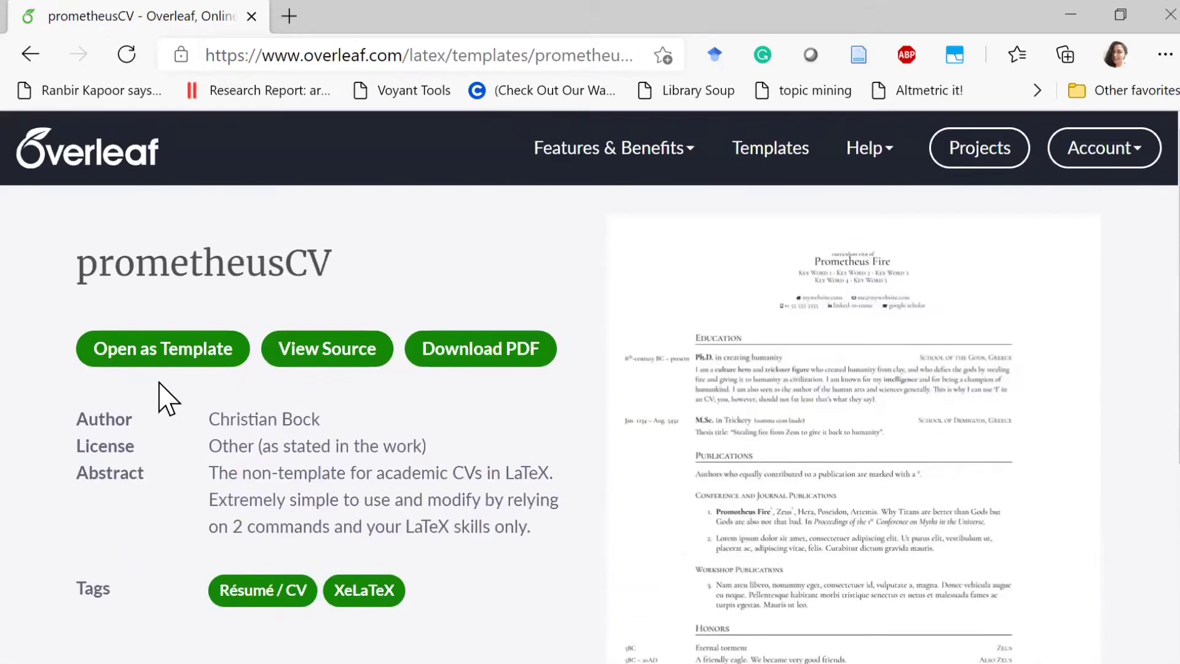
pyautogui.click(159, 356)
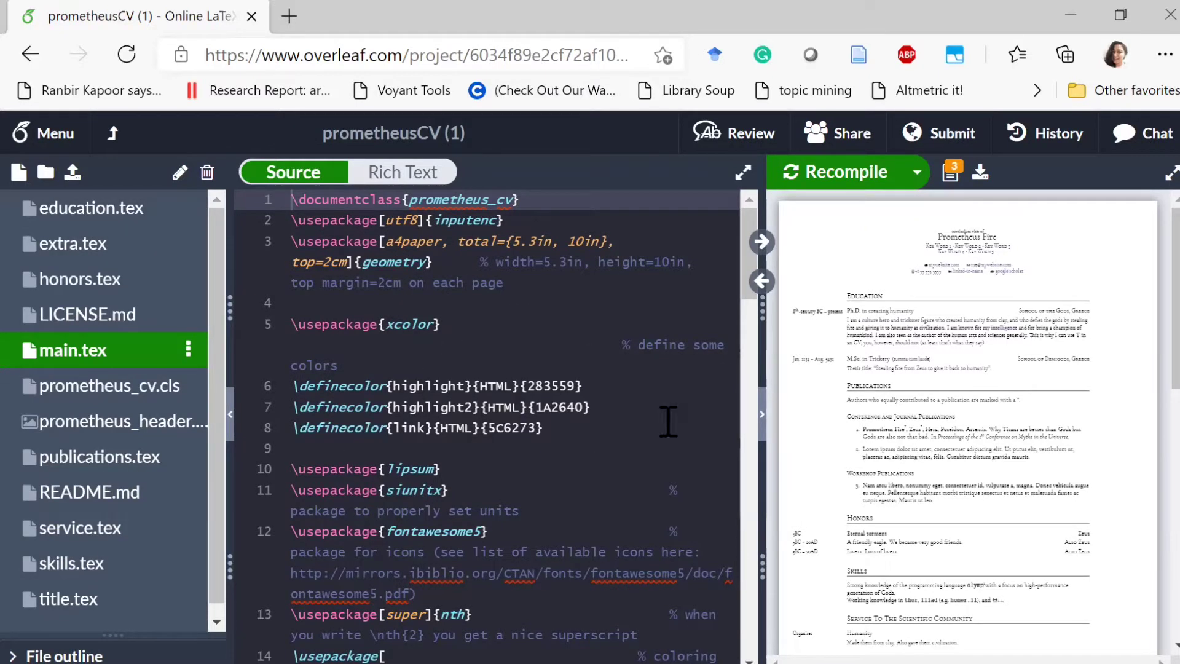
# - Resize the editor/PDF divider so main.tex source sits beside a narrower CV preview
pyautogui.moveTo(762, 344); pyautogui.dragTo(621, 367)
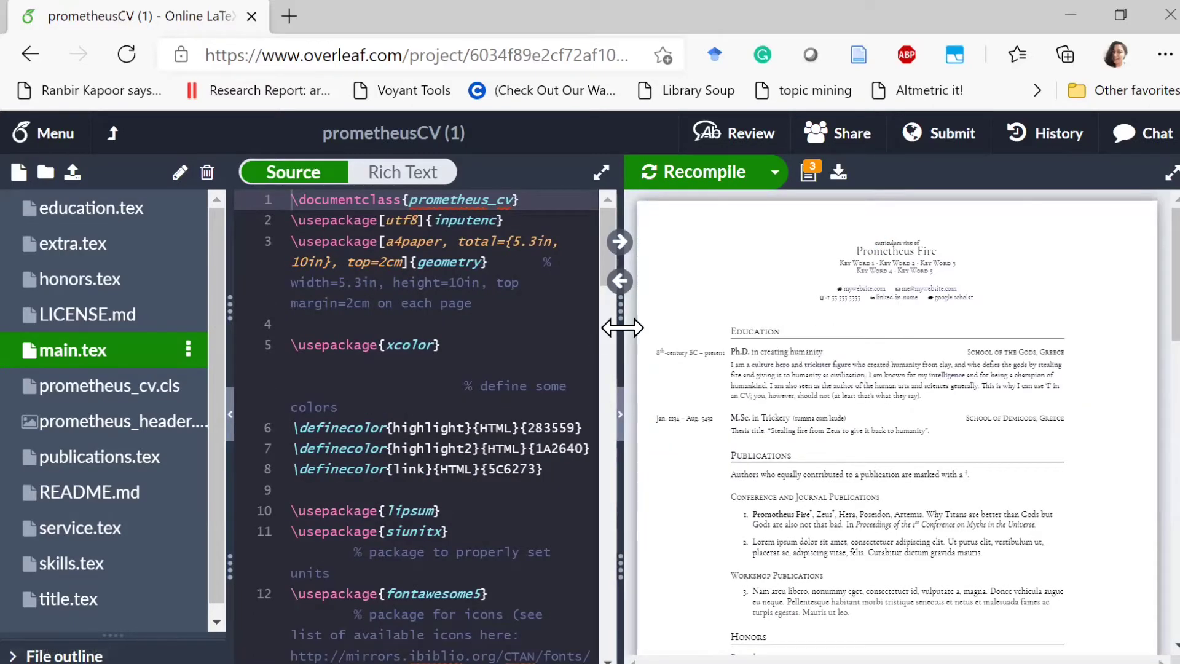
pyautogui.moveTo(479, 331); pyautogui.dragTo(477, 335)
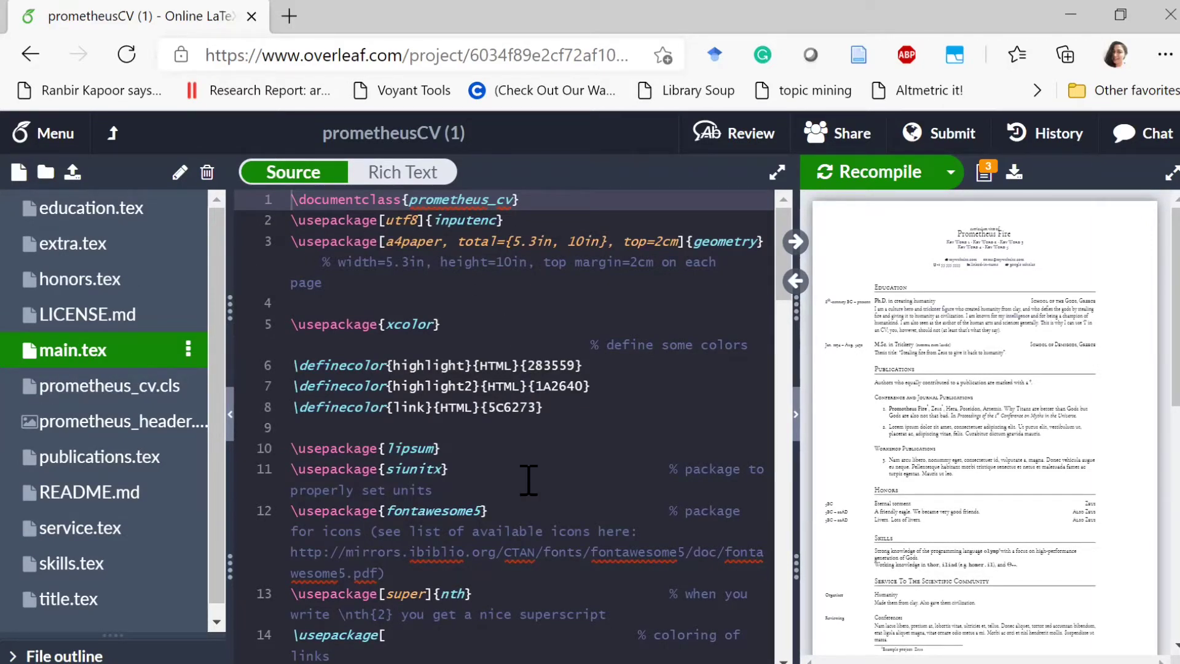
pyautogui.scroll(-15, 783, 365)
pyautogui.scroll(5, 506, 522)
pyautogui.scroll(3, 501, 522)
pyautogui.scroll(2, 500, 521)
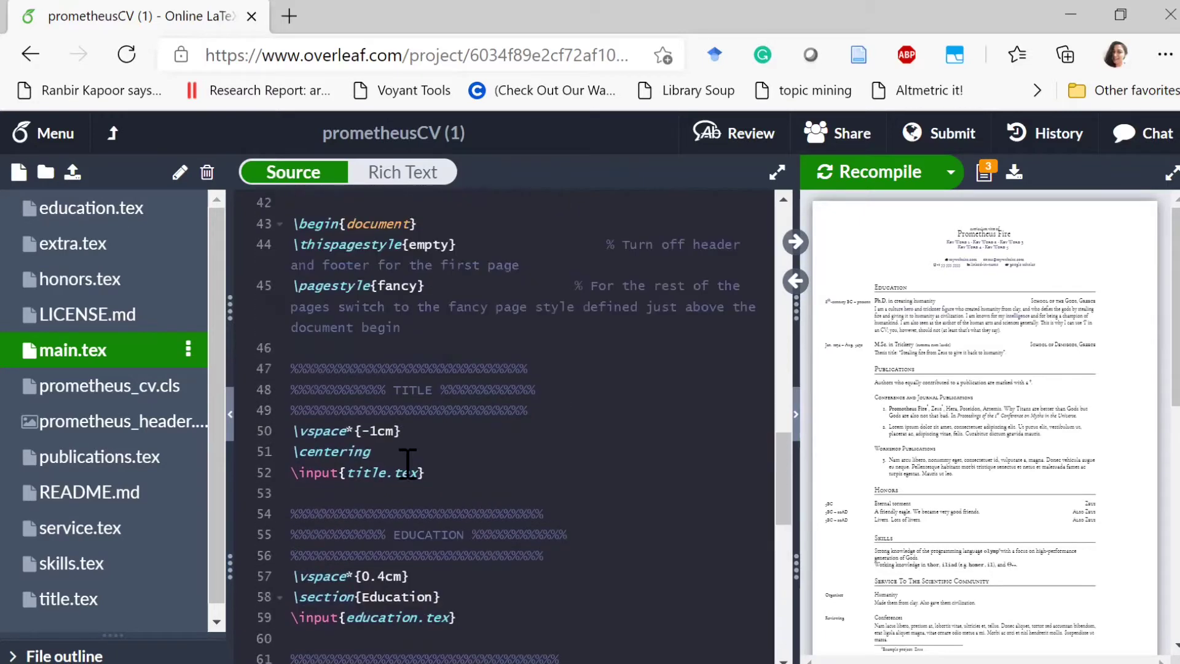
pyautogui.scroll(3, 396, 521)
pyautogui.scroll(-3, 396, 521)
pyautogui.scroll(-3, 435, 546)
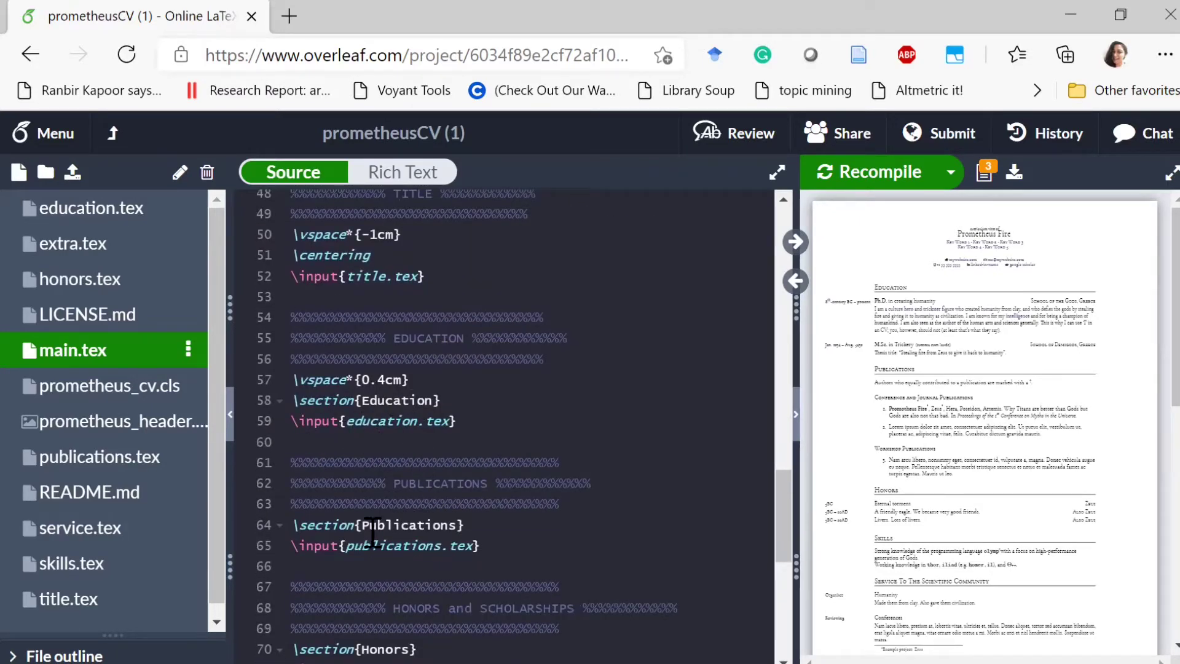
pyautogui.scroll(-3, 388, 550)
pyautogui.scroll(-2, 406, 577)
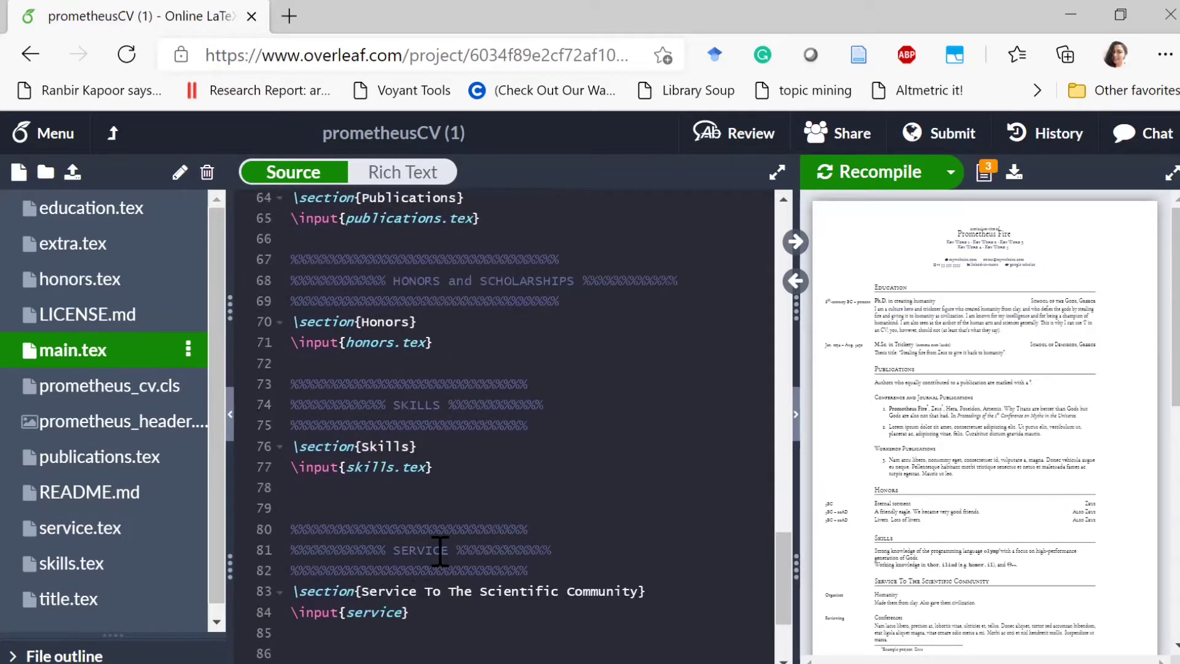
pyautogui.scroll(-2, 440, 553)
pyautogui.scroll(-2, 478, 592)
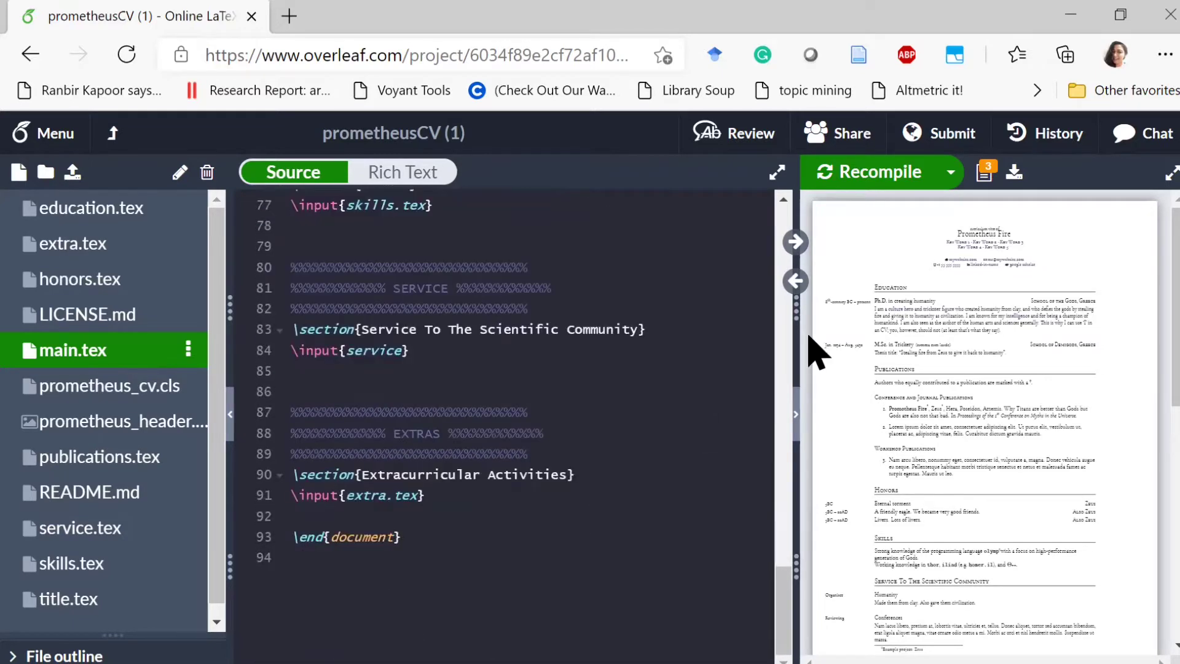
pyautogui.moveTo(782, 338); pyautogui.dragTo(544, 373)
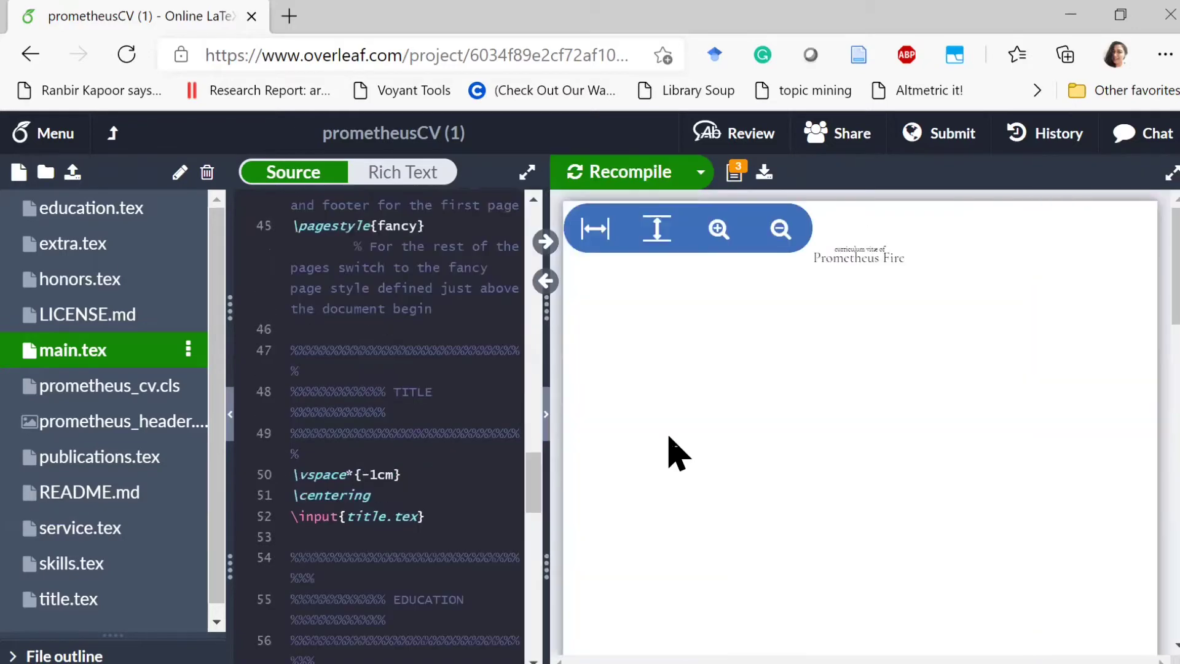
pyautogui.scroll(-1, 759, 434)
pyautogui.scroll(-3, 759, 434)
pyautogui.scroll(-2, 758, 434)
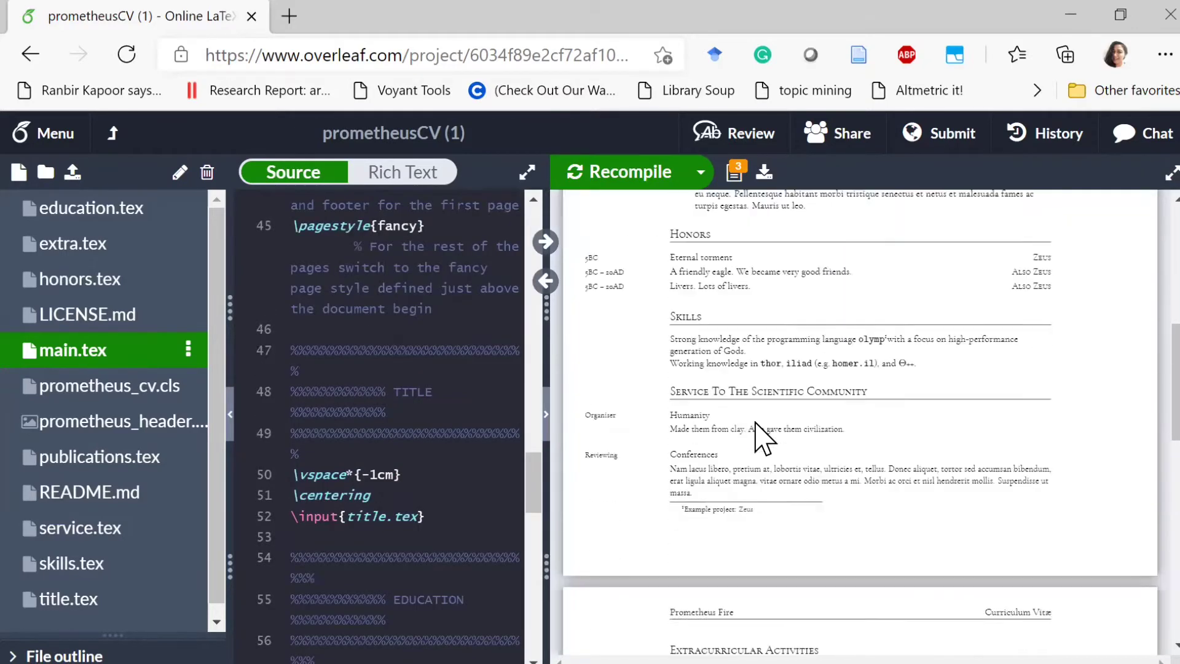
pyautogui.scroll(-2, 762, 452)
pyautogui.scroll(-2, 761, 452)
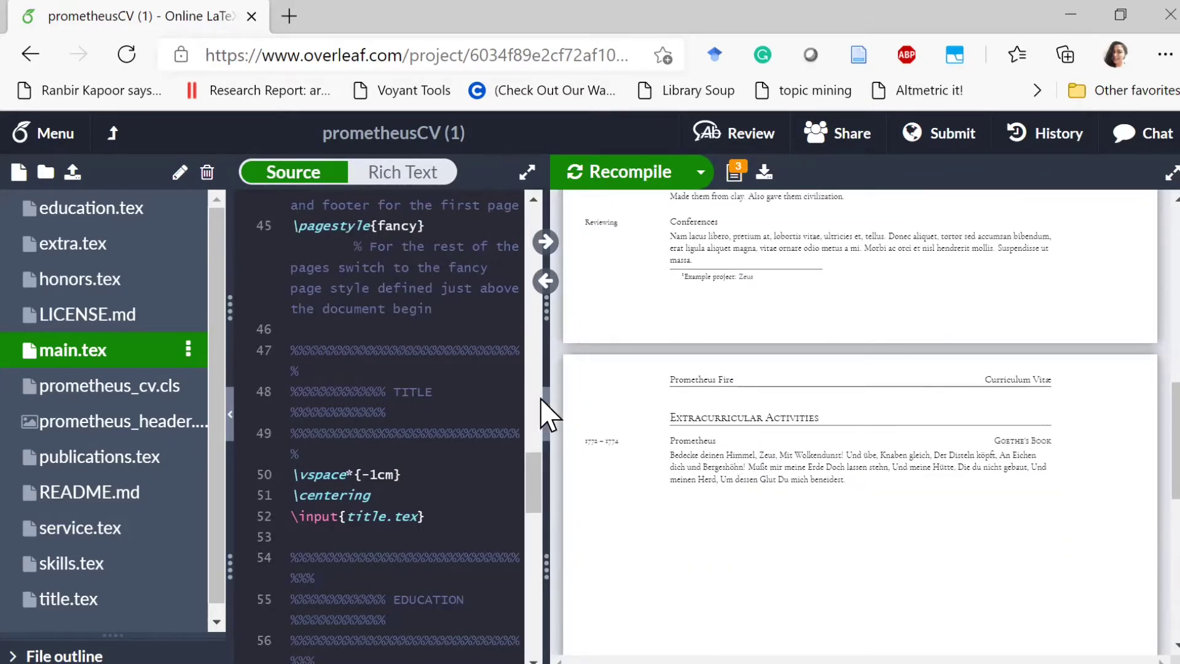
pyautogui.moveTo(535, 369); pyautogui.dragTo(647, 397)
pyautogui.scroll(-5, 498, 455)
pyautogui.scroll(-2, 474, 493)
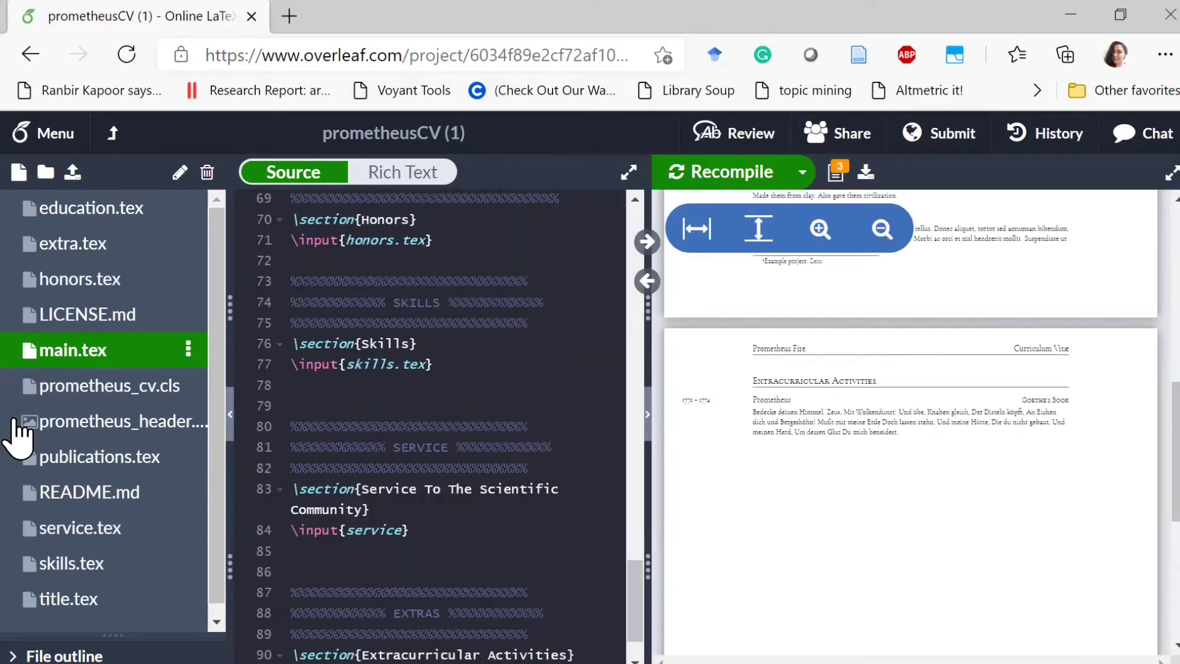
pyautogui.scroll(-2, 391, 501)
pyautogui.scroll(-2, 415, 491)
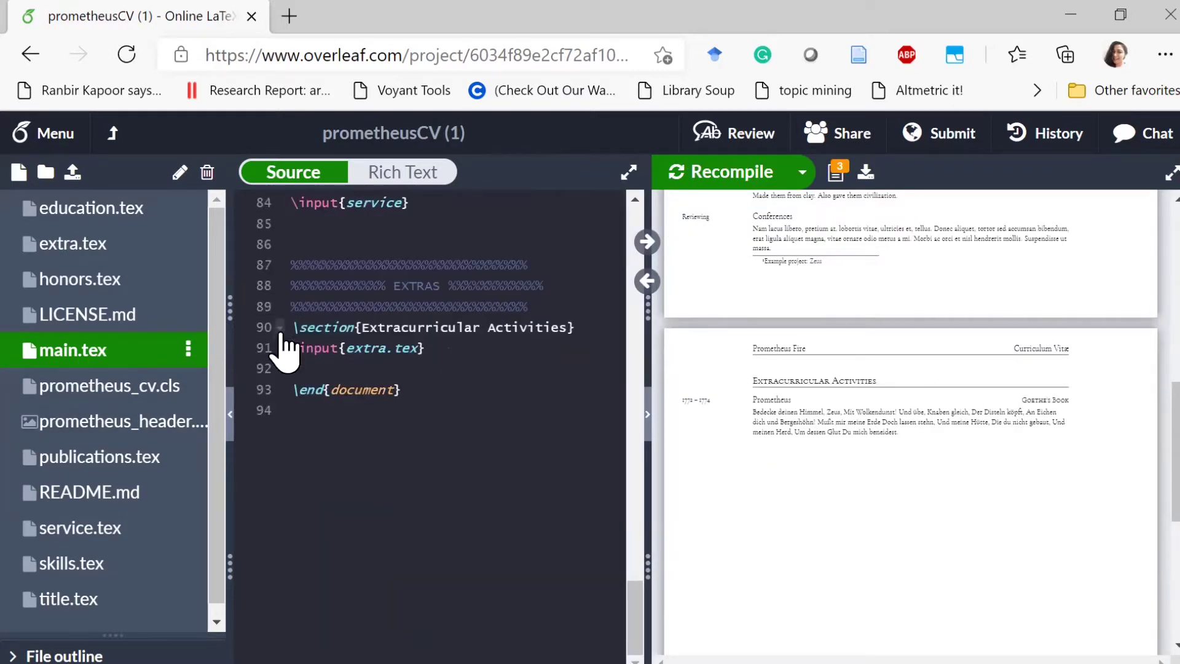
# - Delete lines 86–91 from main.tex and recompile so the CV ends at Service To The Scientific Community
pyautogui.click(434, 348)
pyautogui.keyDown('shift'); pyautogui.click(304, 251); pyautogui.keyUp('shift')
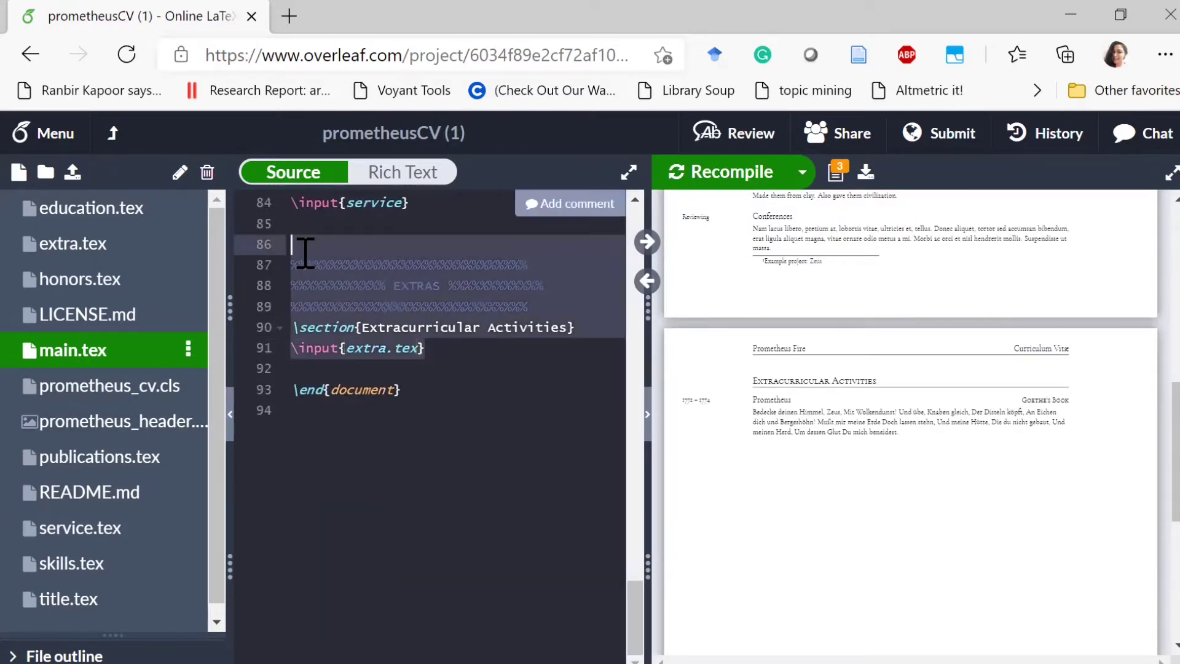
pyautogui.press('Delete')
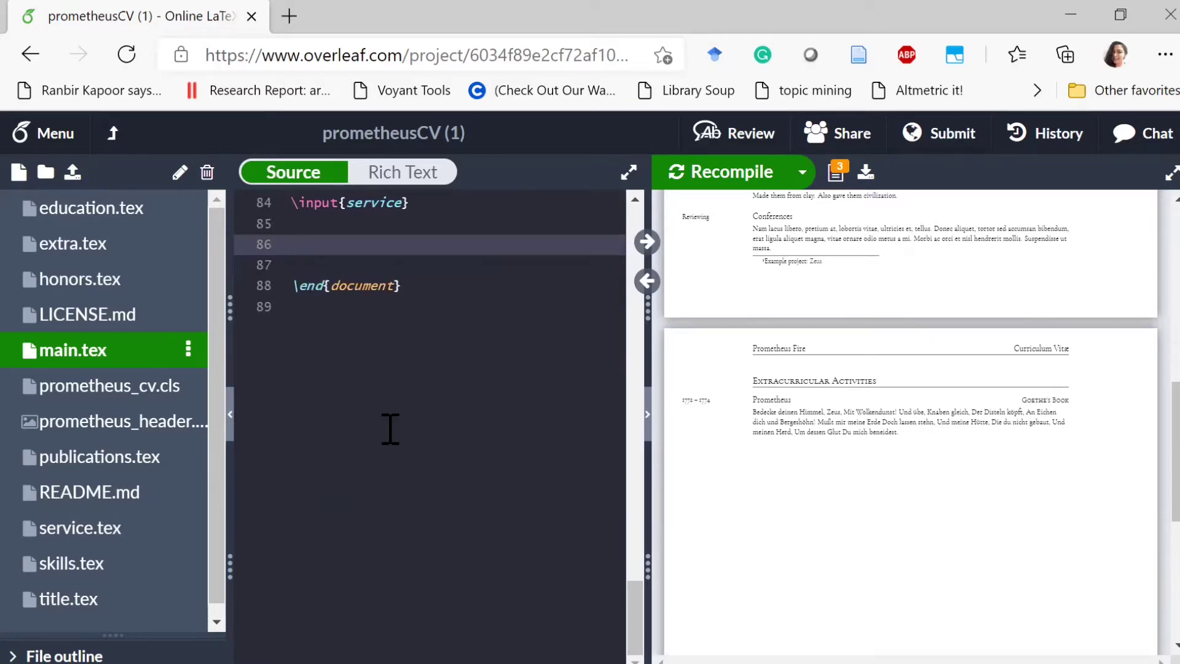
pyautogui.click(727, 175)
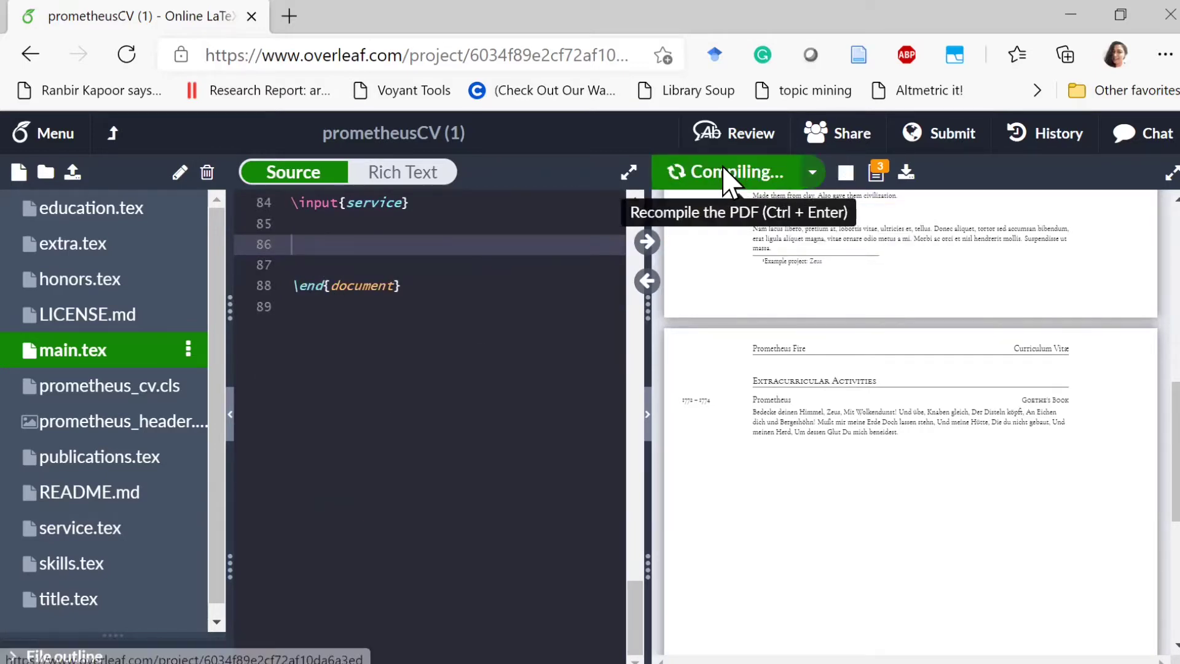
# - Widen the PDF preview to review the recompiled CV
pyautogui.moveTo(647, 335); pyautogui.dragTo(303, 344)
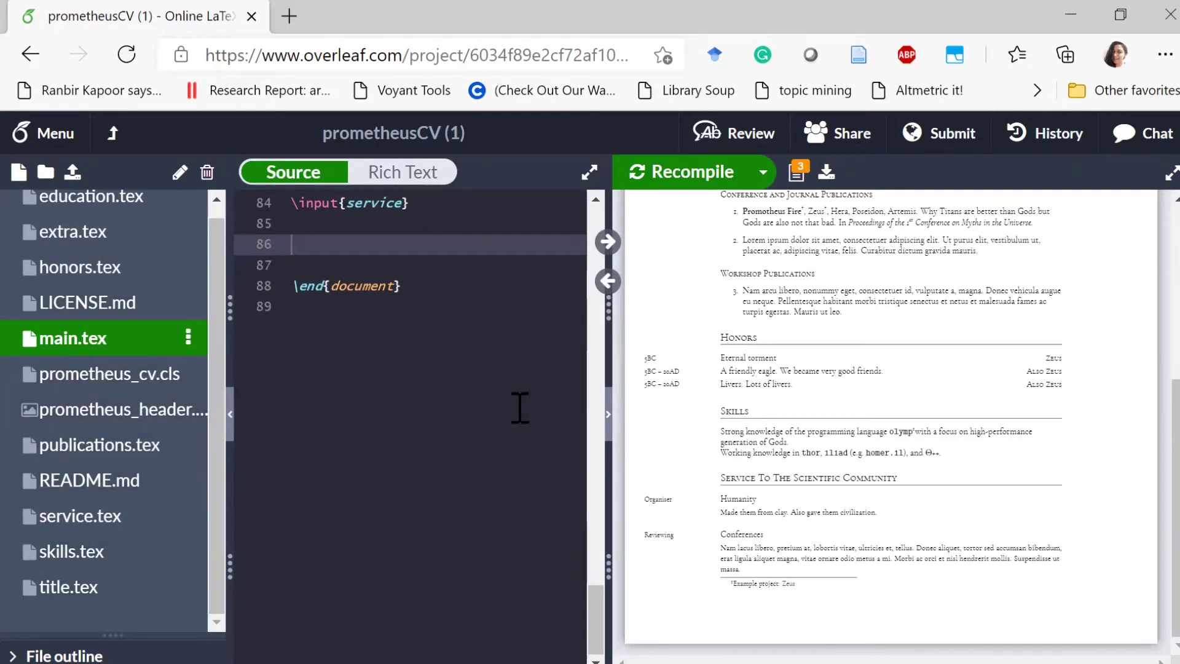
pyautogui.moveTo(561, 362); pyautogui.dragTo(432, 361)
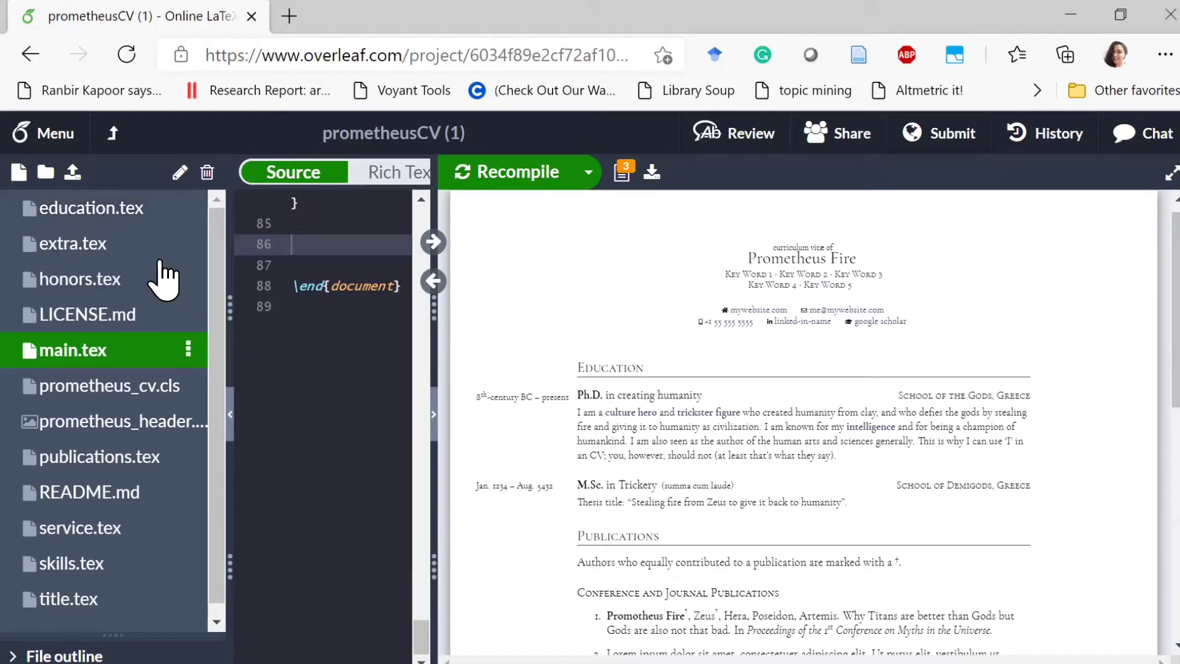
pyautogui.scroll(-2, 642, 554)
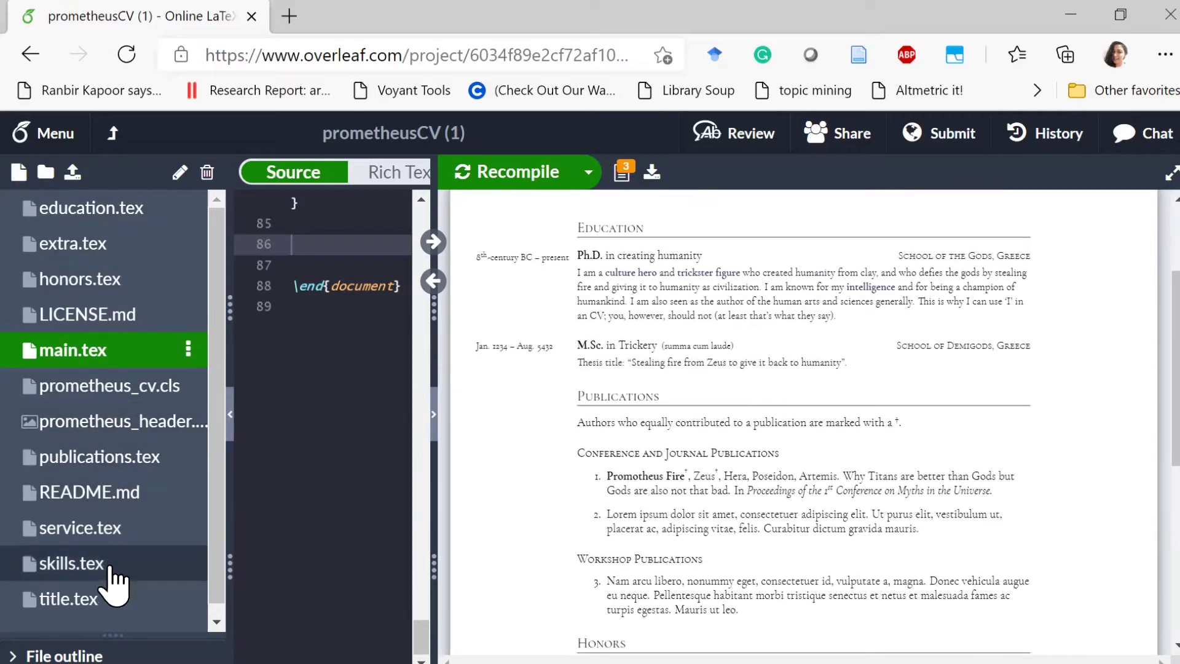
# - In title.tex remove the scriptsize header block and replace 'Prometheus Fire' with Manika Lamba
pyautogui.click(124, 611)
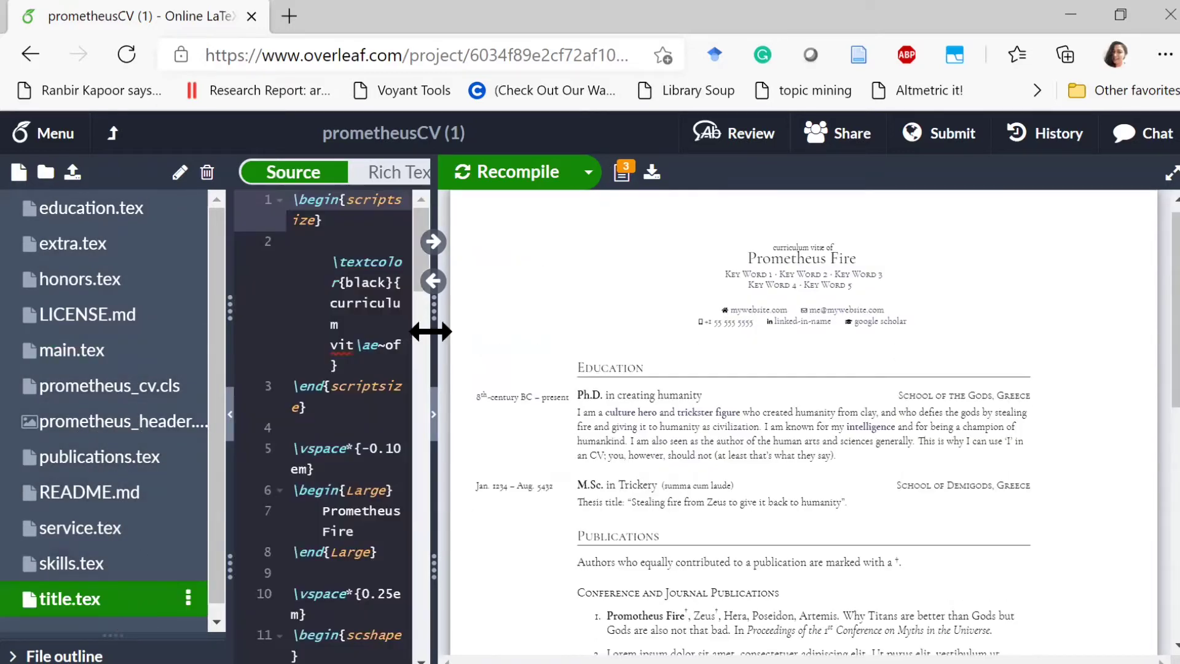
pyautogui.moveTo(698, 355); pyautogui.dragTo(725, 350)
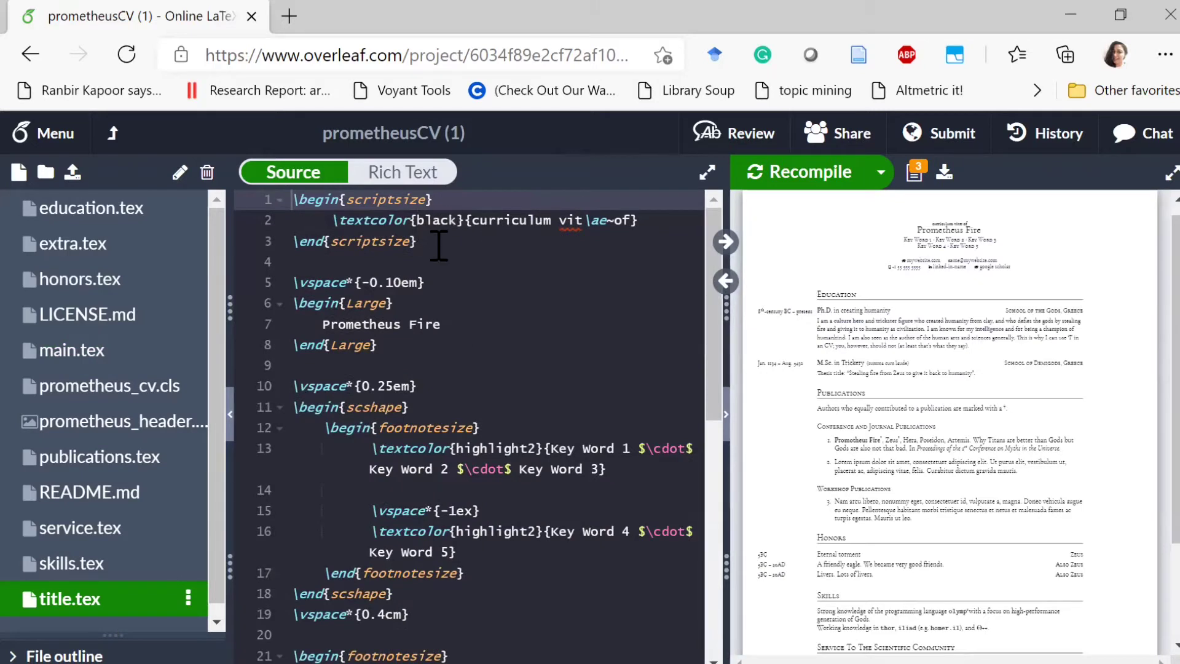
pyautogui.moveTo(438, 247); pyautogui.dragTo(283, 197)
pyautogui.press('BackSpace')
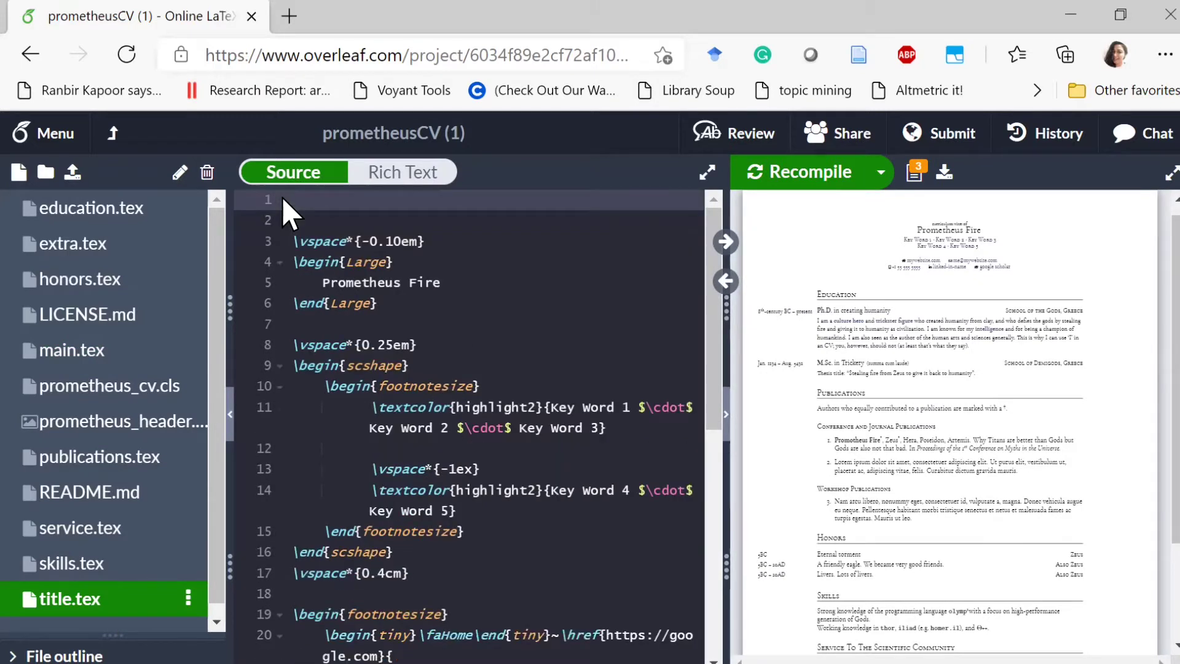
pyautogui.press('Delete')
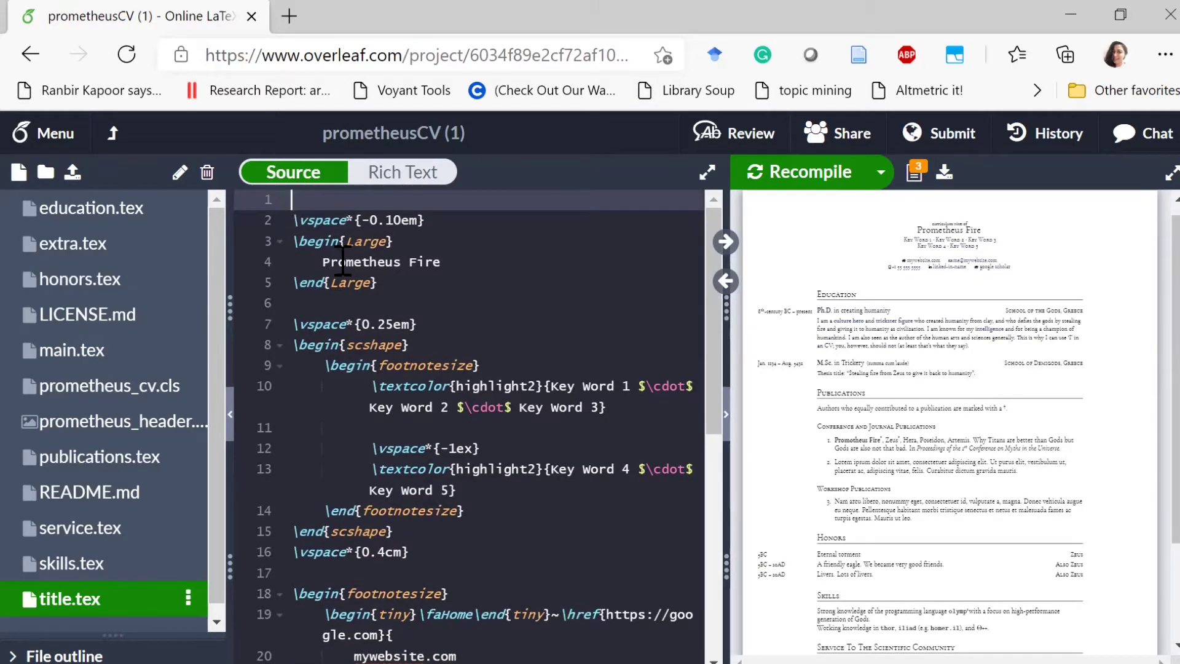
pyautogui.moveTo(322, 267); pyautogui.dragTo(466, 259)
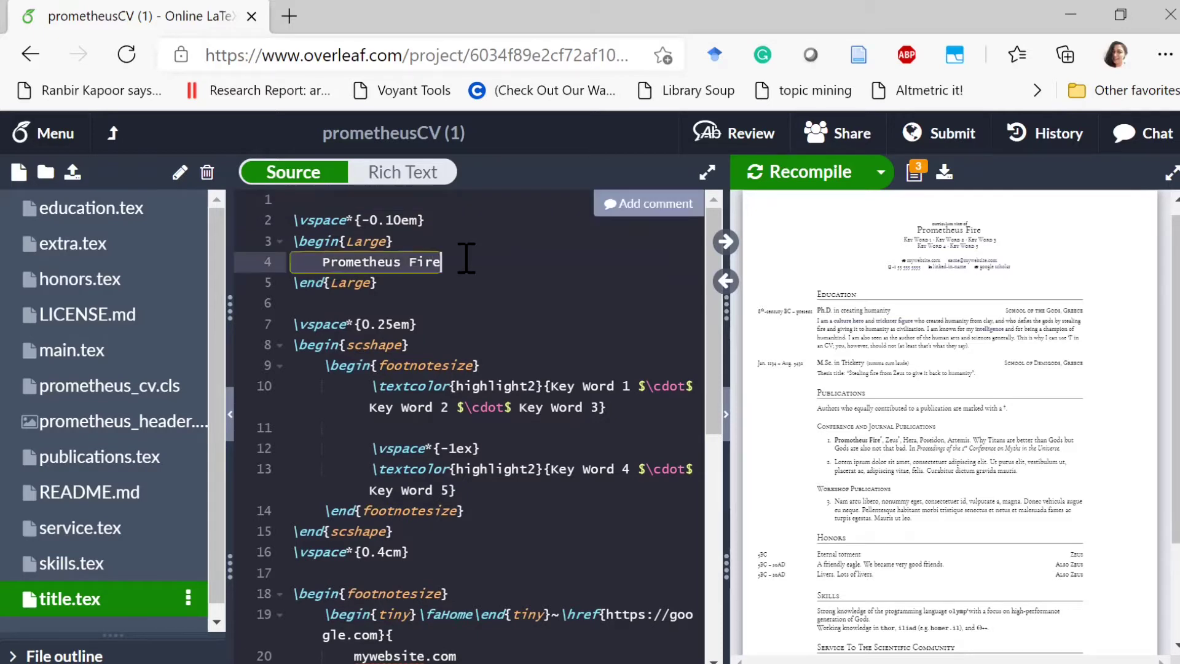
pyautogui.press('BackSpace')
pyautogui.write('Manika Lamba')
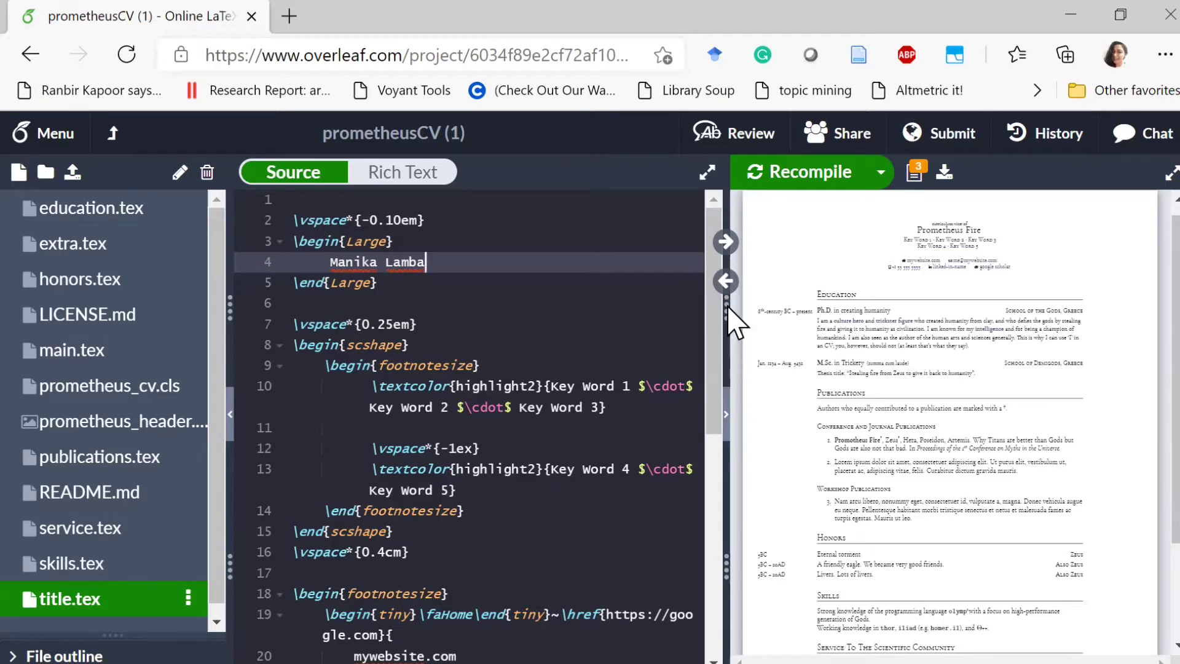
pyautogui.moveTo(727, 310); pyautogui.dragTo(447, 310)
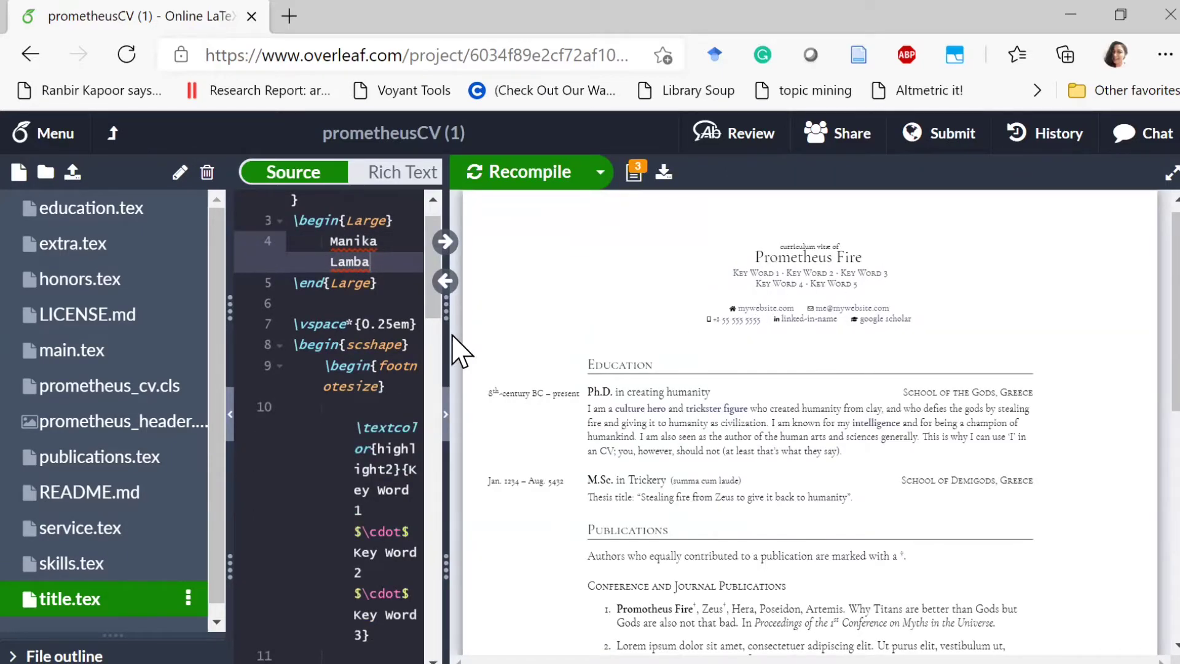
pyautogui.scroll(-3, 446, 351)
# - Set keywords to Text Mining, Machine Learning, Scholarly Communication and recompile
pyautogui.moveTo(449, 333); pyautogui.dragTo(747, 333)
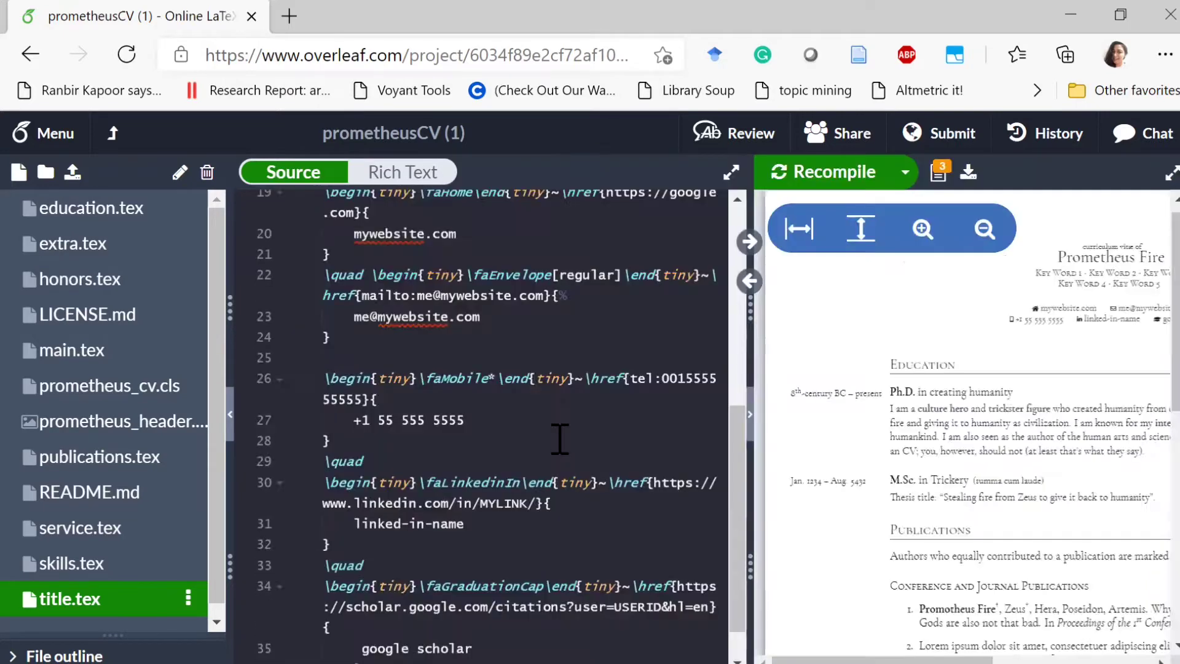
pyautogui.moveTo(551, 386); pyautogui.dragTo(632, 387)
pyautogui.write('Text Mining')
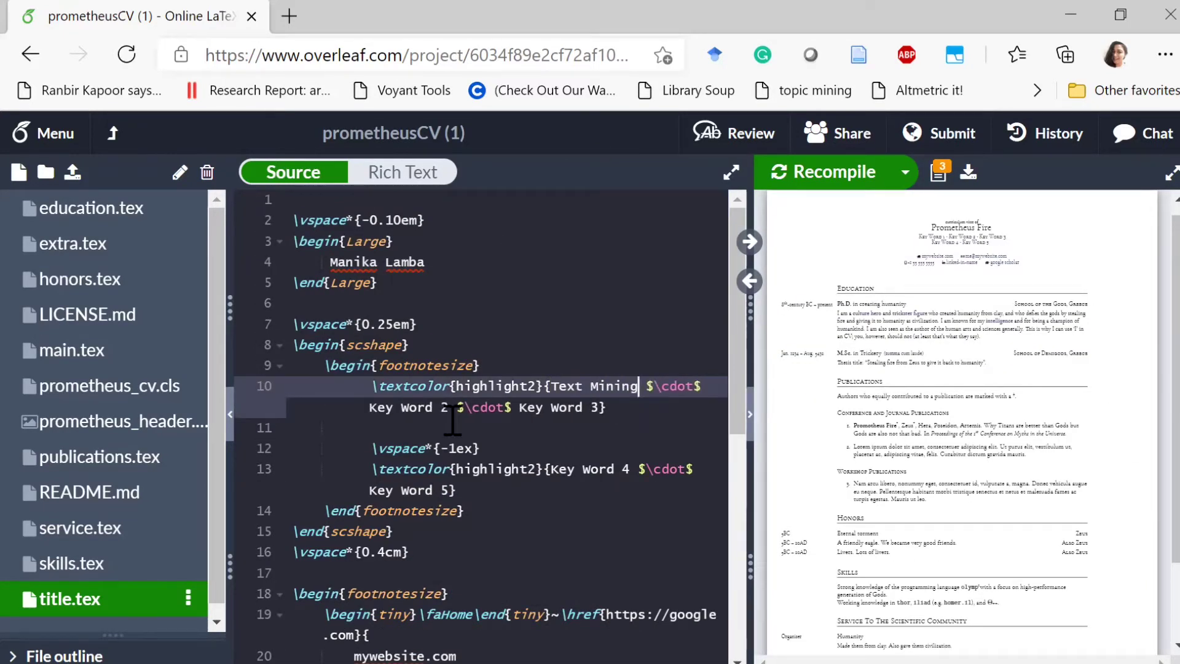
pyautogui.moveTo(450, 408); pyautogui.dragTo(371, 408)
pyautogui.write('M')
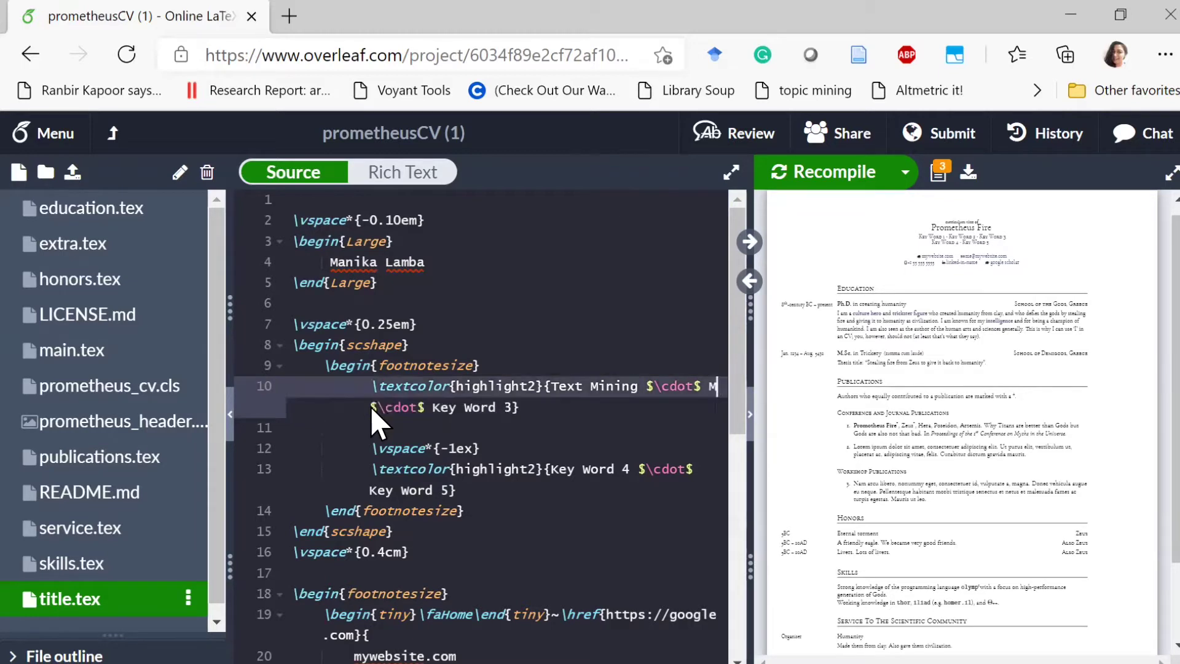
pyautogui.write('achhine Learning')
pyautogui.moveTo(662, 407); pyautogui.dragTo(576, 407)
pyautogui.write('Scholarly Communication')
pyautogui.click(406, 406)
pyautogui.press('BackSpace')
pyautogui.click(749, 414)
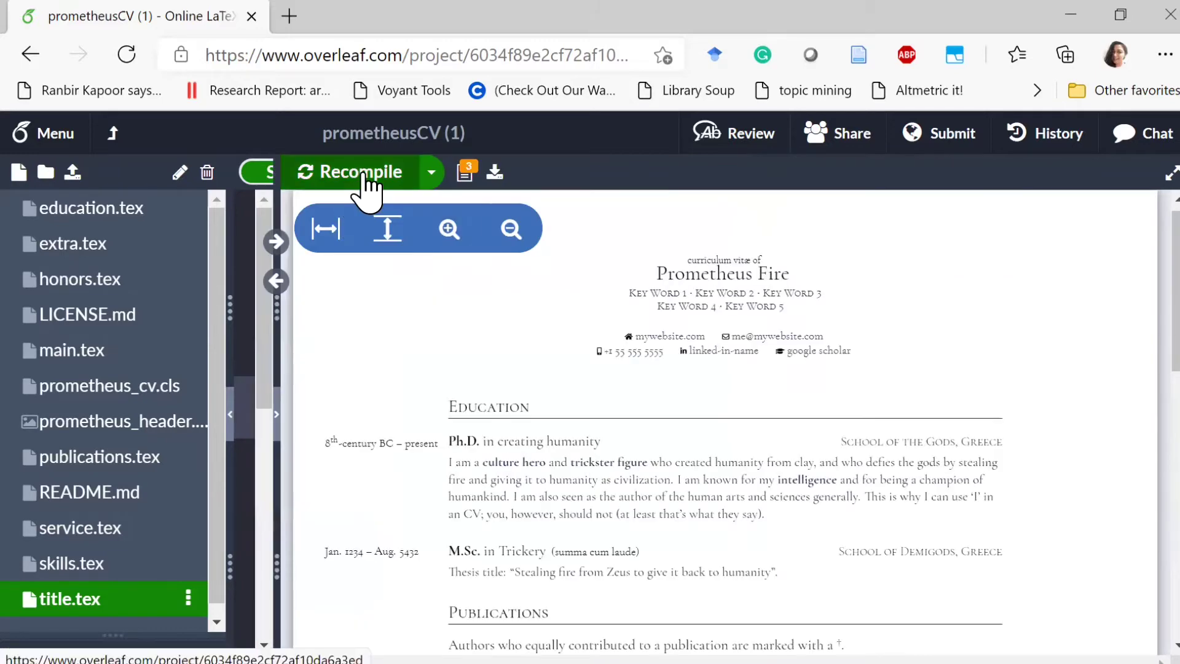
pyautogui.click(365, 175)
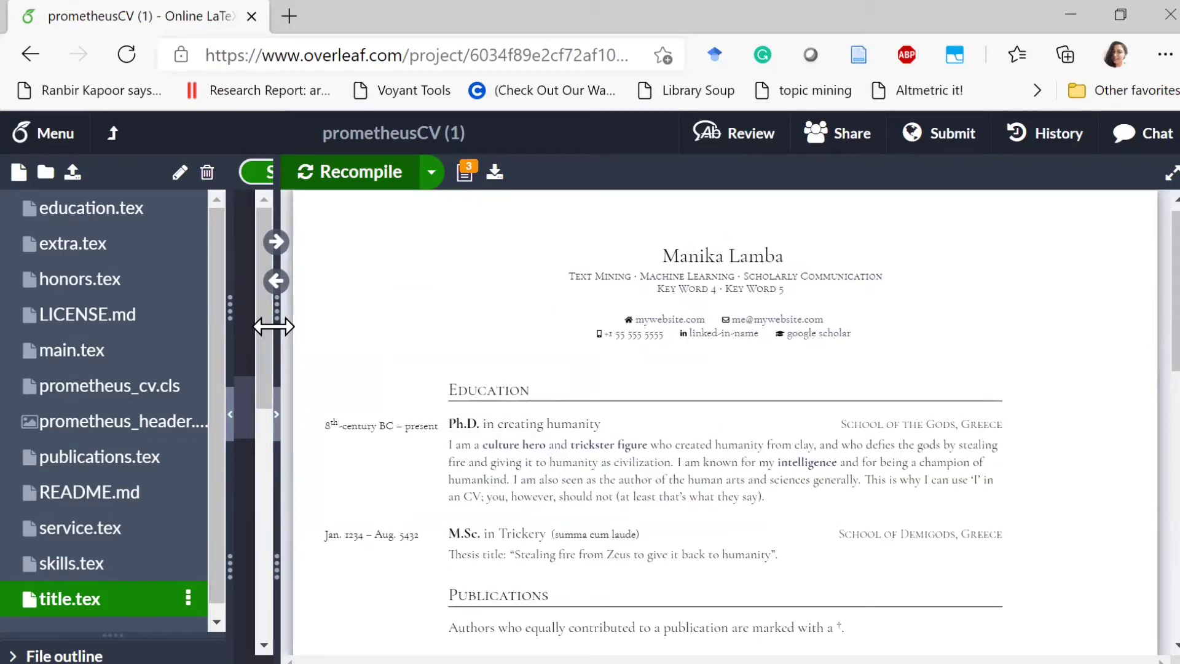
# - Delete the second line of placeholder keywords and check the header in the preview
pyautogui.moveTo(273, 326); pyautogui.dragTo(726, 342)
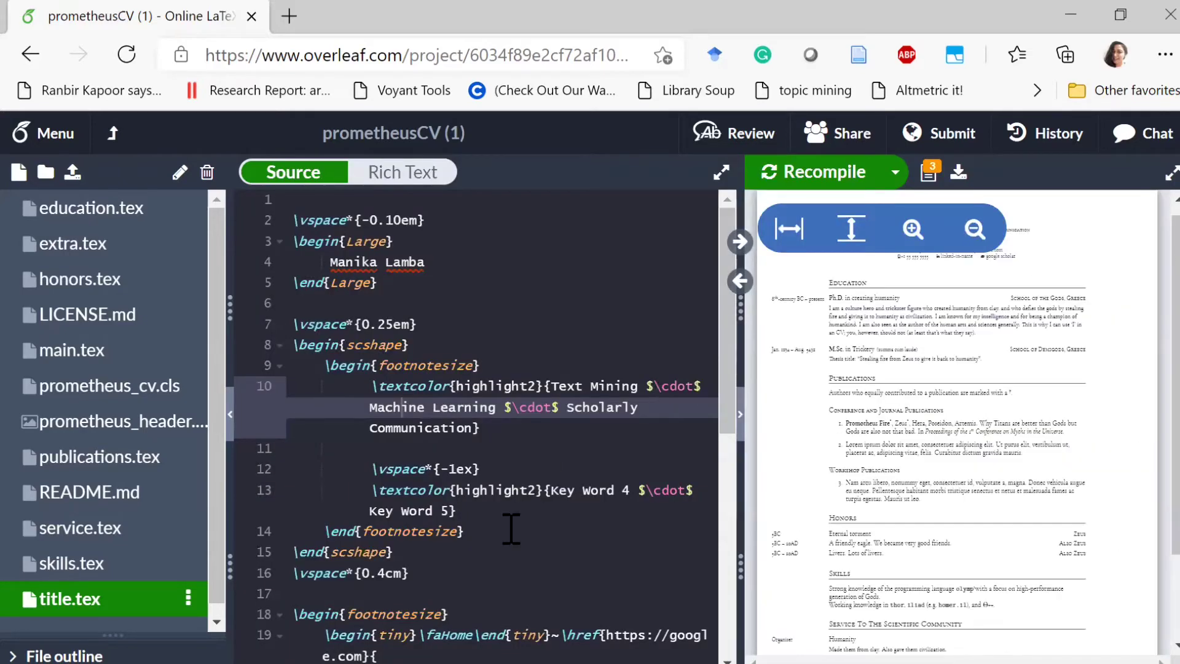
pyautogui.moveTo(482, 507); pyautogui.dragTo(387, 452)
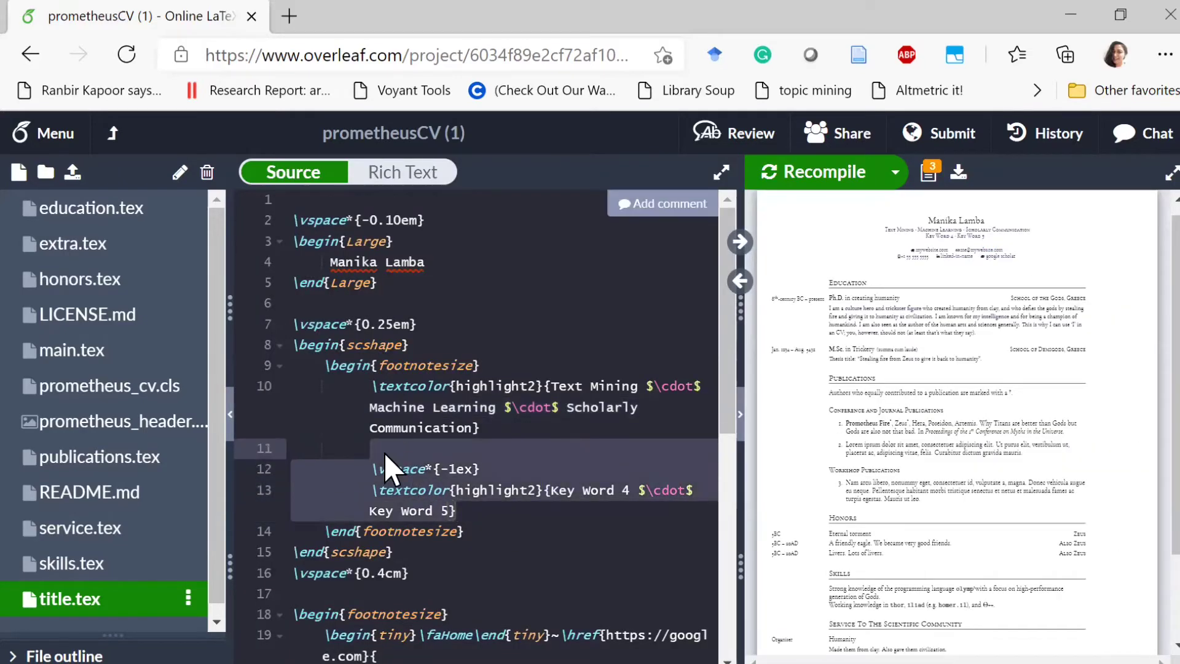
pyautogui.press('Delete')
pyautogui.press('BackSpace')
pyautogui.scroll(-3, 566, 448)
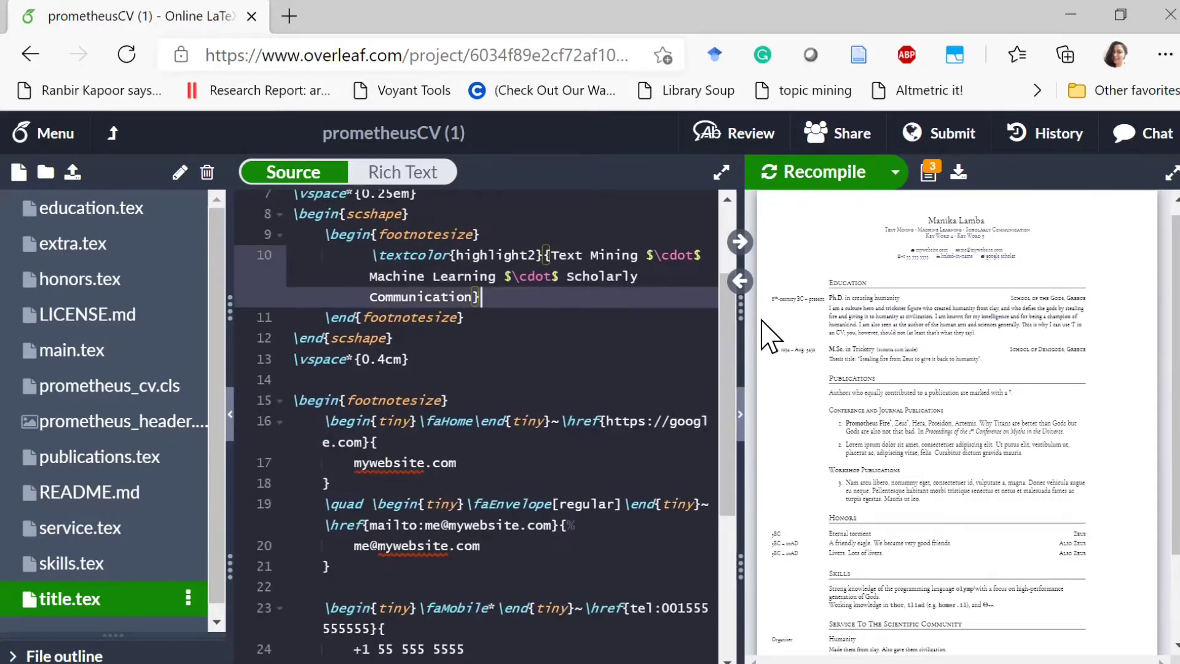
pyautogui.moveTo(514, 348); pyautogui.dragTo(498, 350)
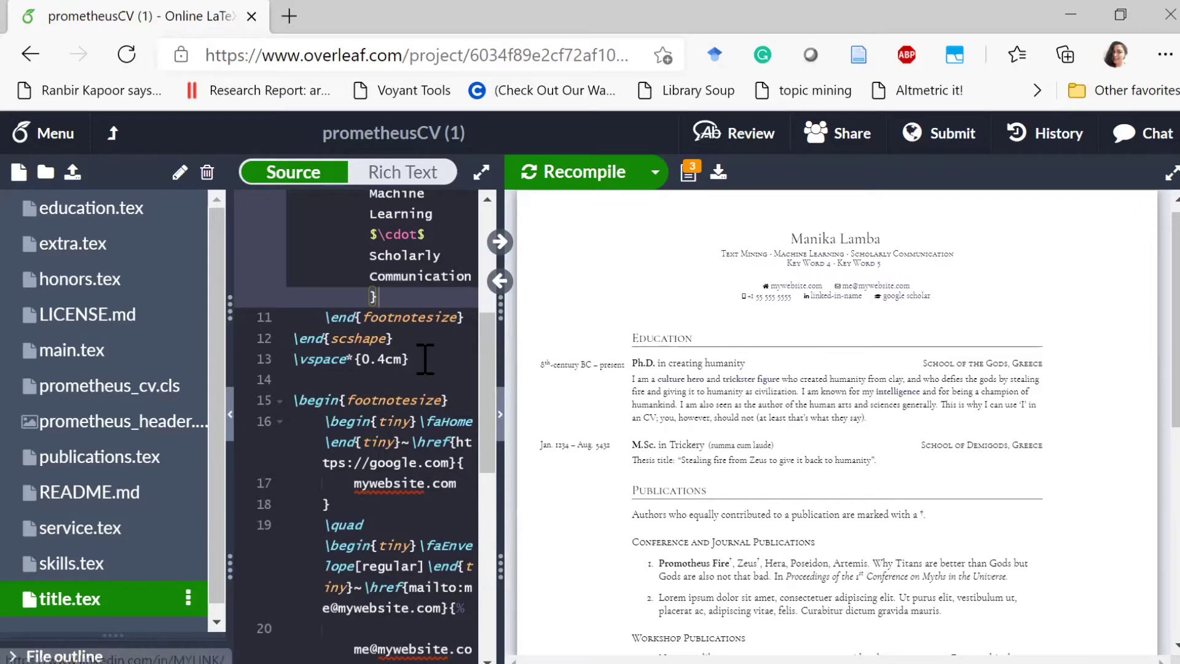
pyautogui.moveTo(501, 337); pyautogui.dragTo(342, 334)
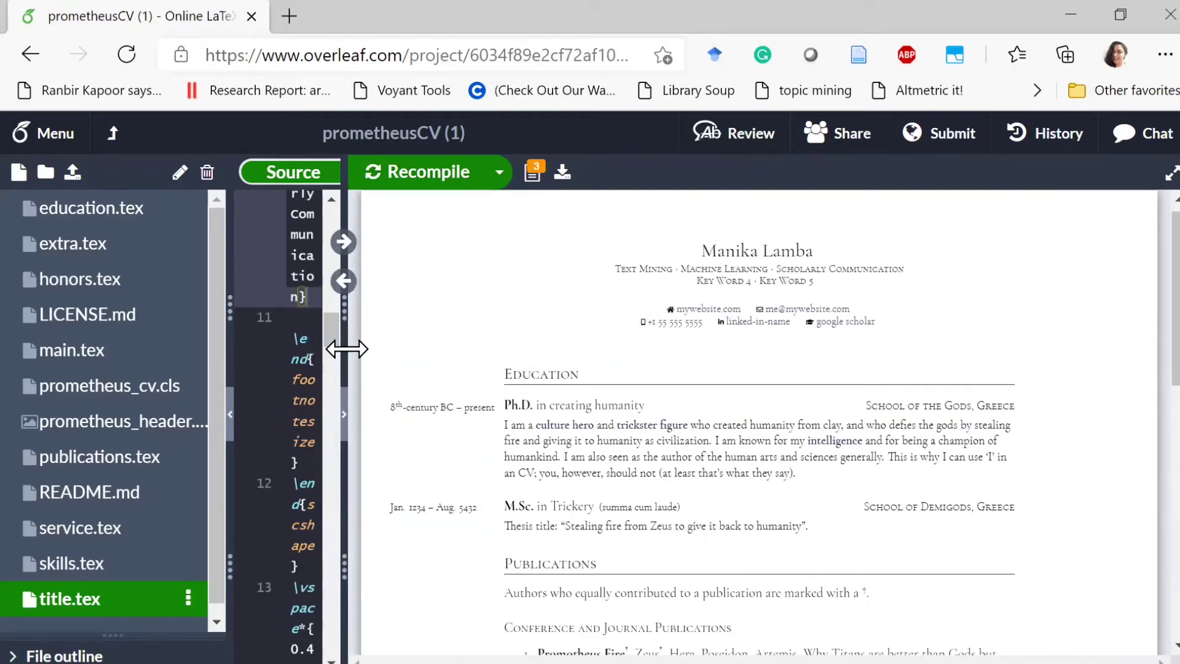
# - Remove the website link and phone number so only email, LinkedIn and Google Scholar remain
pyautogui.moveTo(348, 345); pyautogui.dragTo(769, 335)
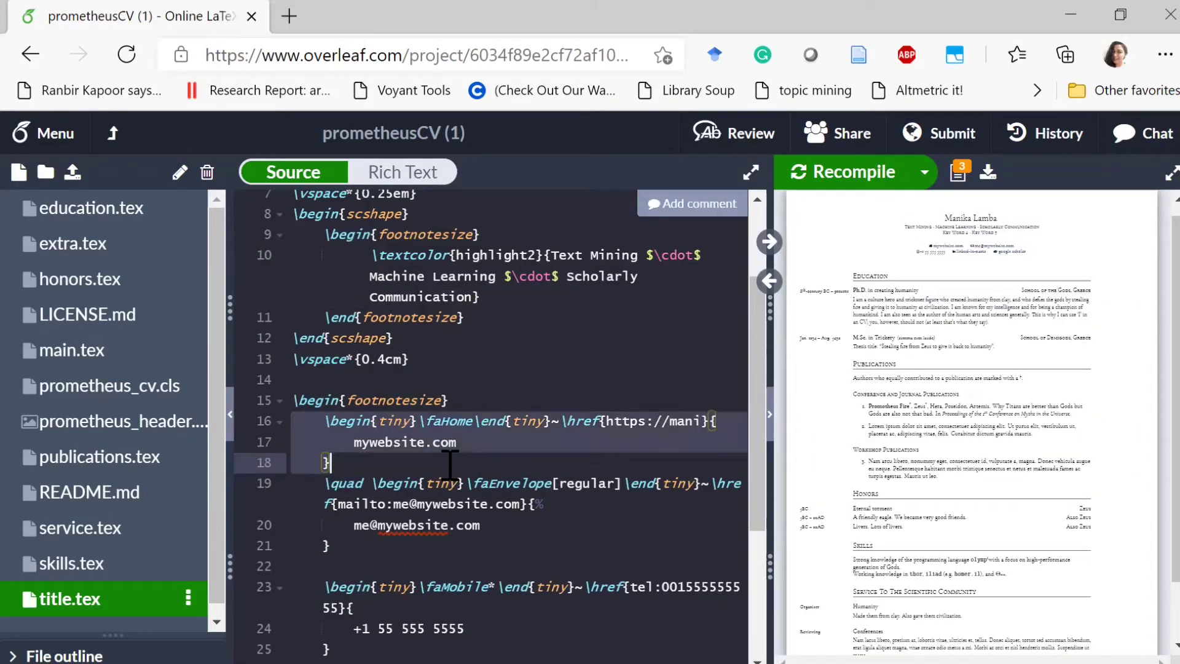
pyautogui.press('BackSpace')
pyautogui.press('BackSpace')
pyautogui.press('BackSpace')
pyautogui.press('BackSpace')
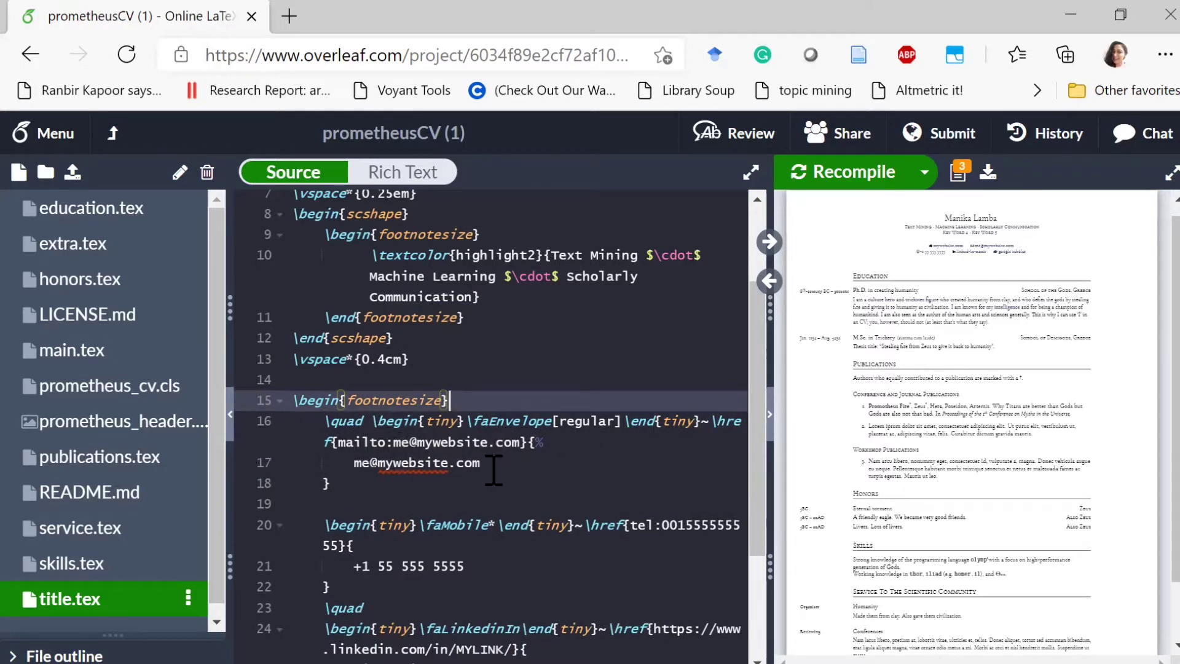
pyautogui.scroll(-1, 399, 465)
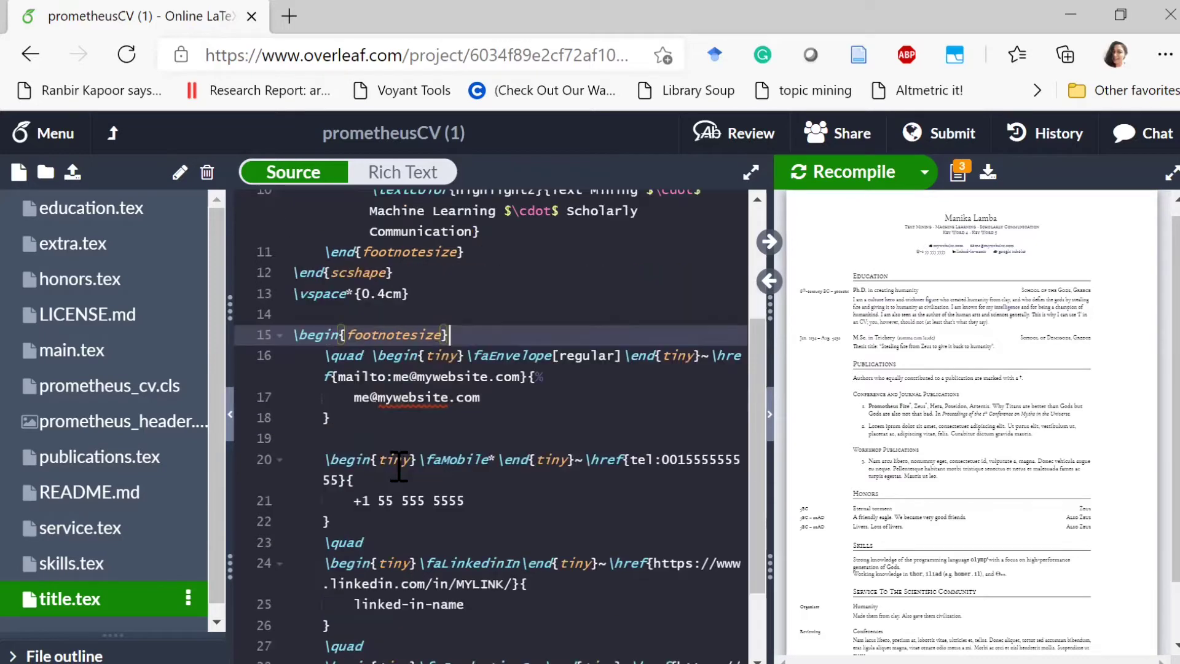
pyautogui.click(392, 537)
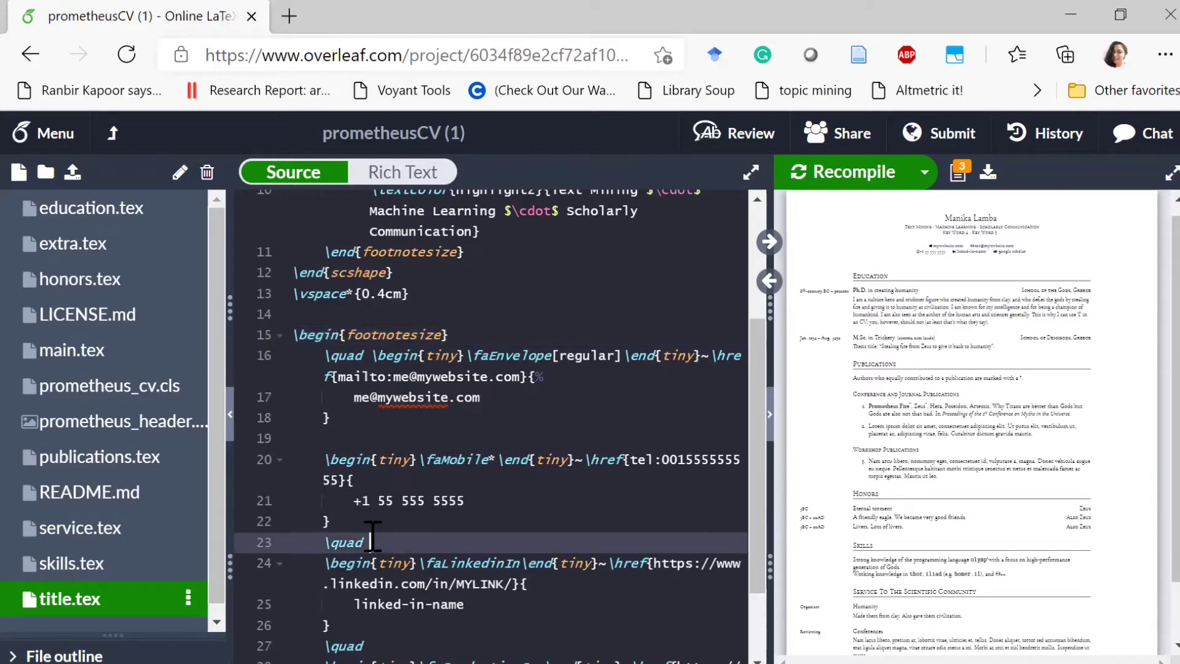
pyautogui.click(377, 524)
pyautogui.click(354, 500)
pyautogui.keyDown('shift'); pyautogui.click(336, 459); pyautogui.keyUp('shift')
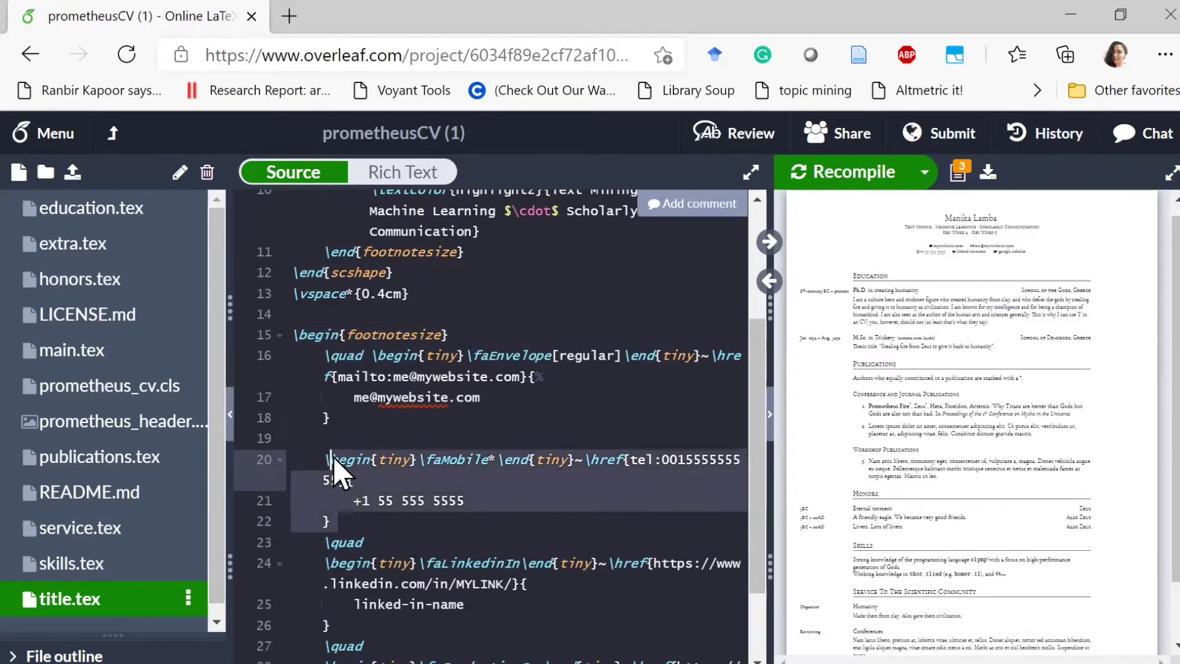
pyautogui.press('BackSpace')
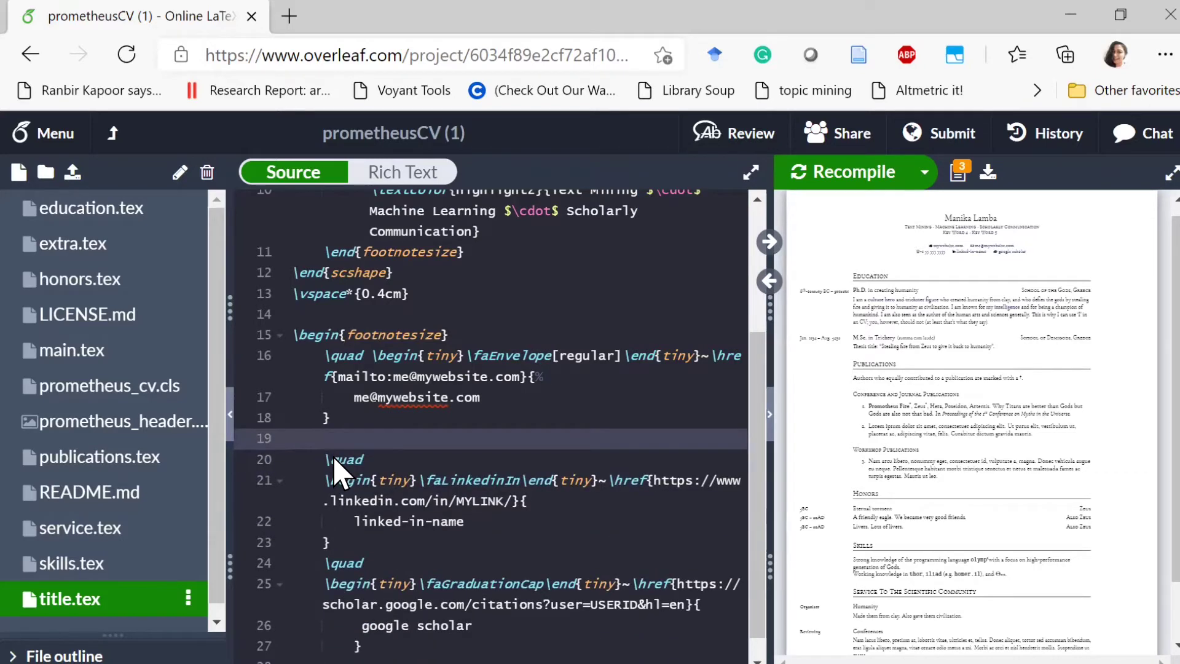
pyautogui.scroll(-2, 445, 466)
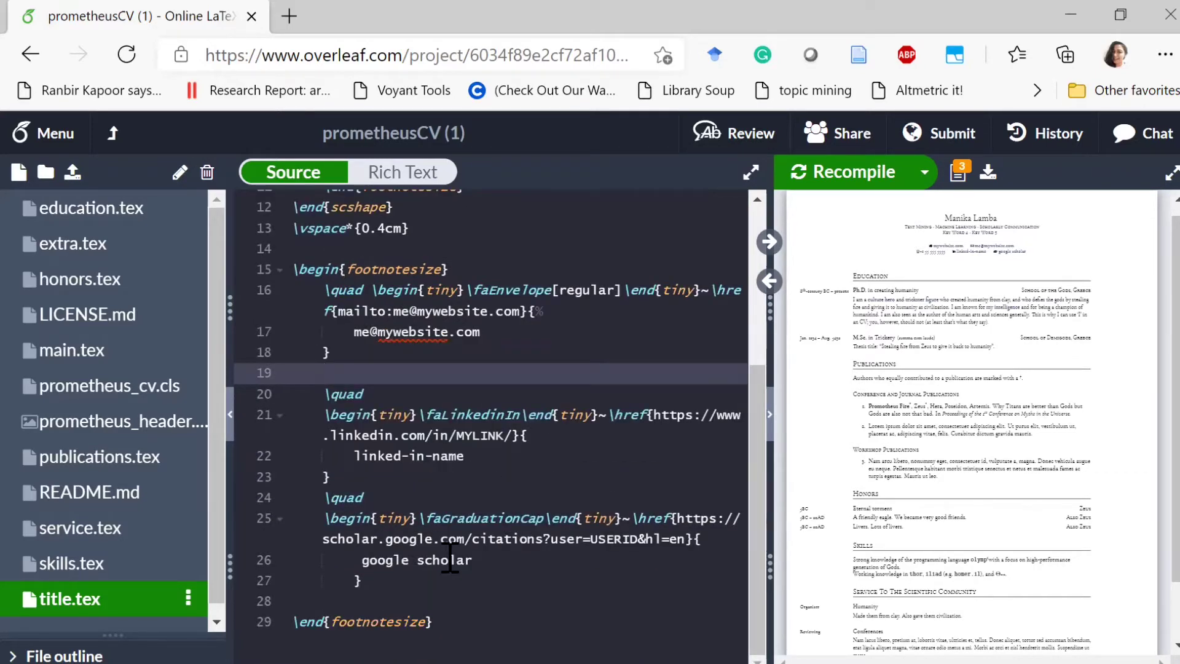
pyautogui.scroll(-3, 427, 530)
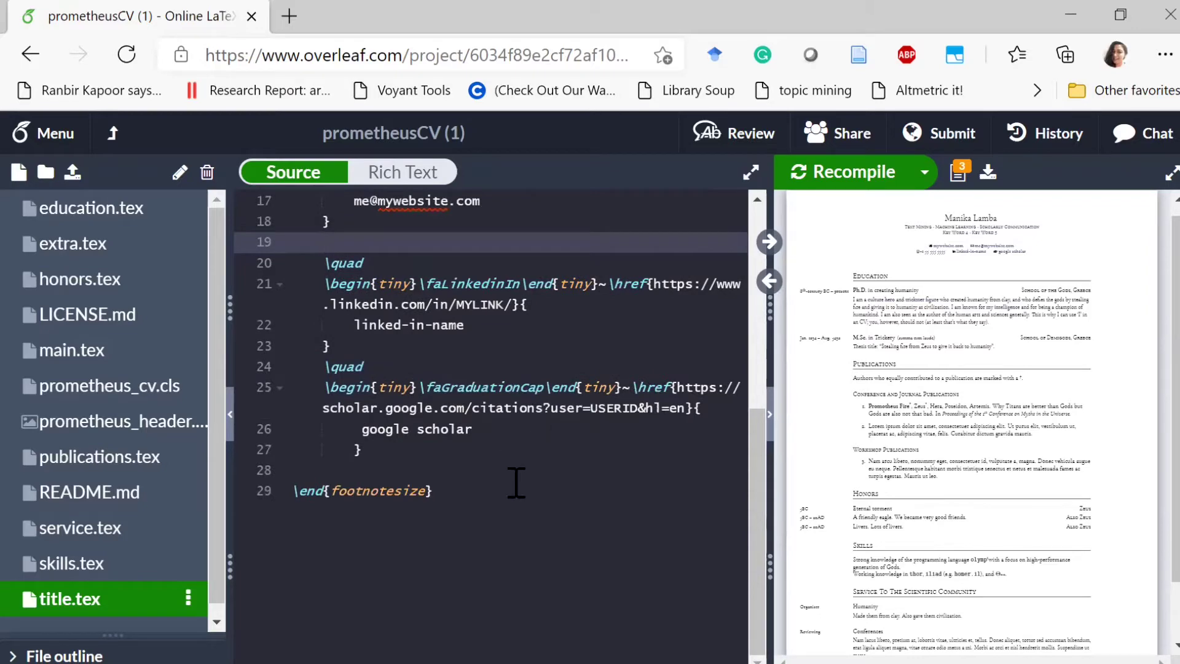
pyautogui.scroll(-3, 517, 481)
pyautogui.scroll(1, 630, 329)
pyautogui.click(770, 280)
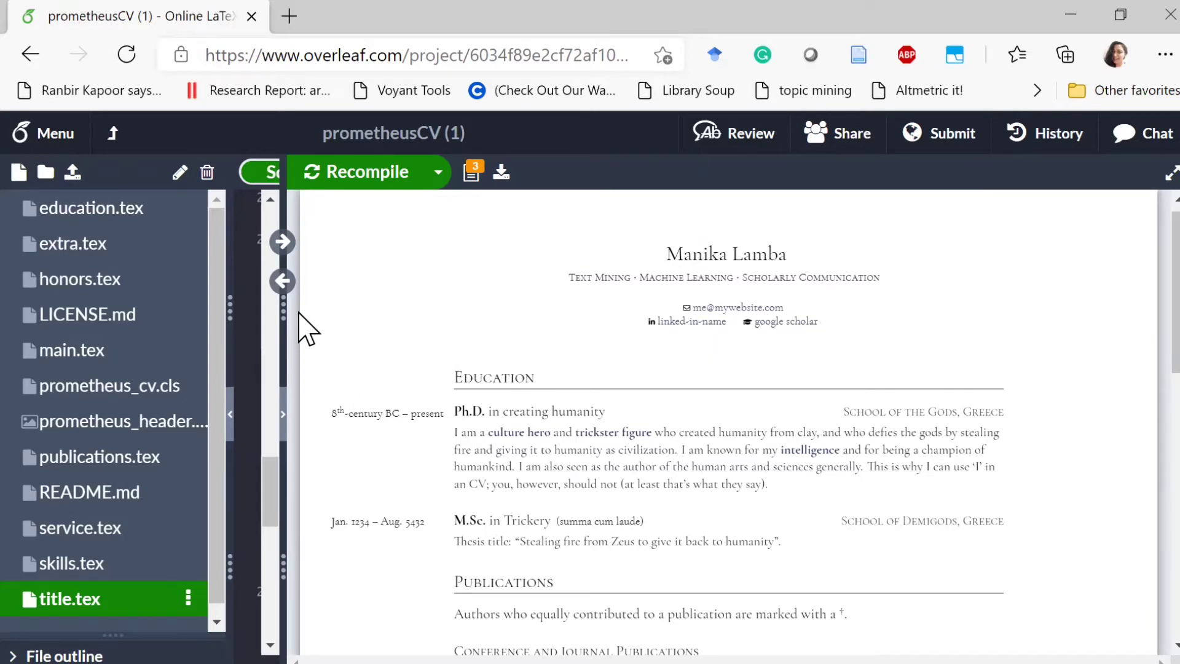
# - In education.tex set the first entry to 2009–2012, University of Delhi, India, B.Sc.(H) in Biochemistry
pyautogui.moveTo(285, 335); pyautogui.dragTo(792, 319)
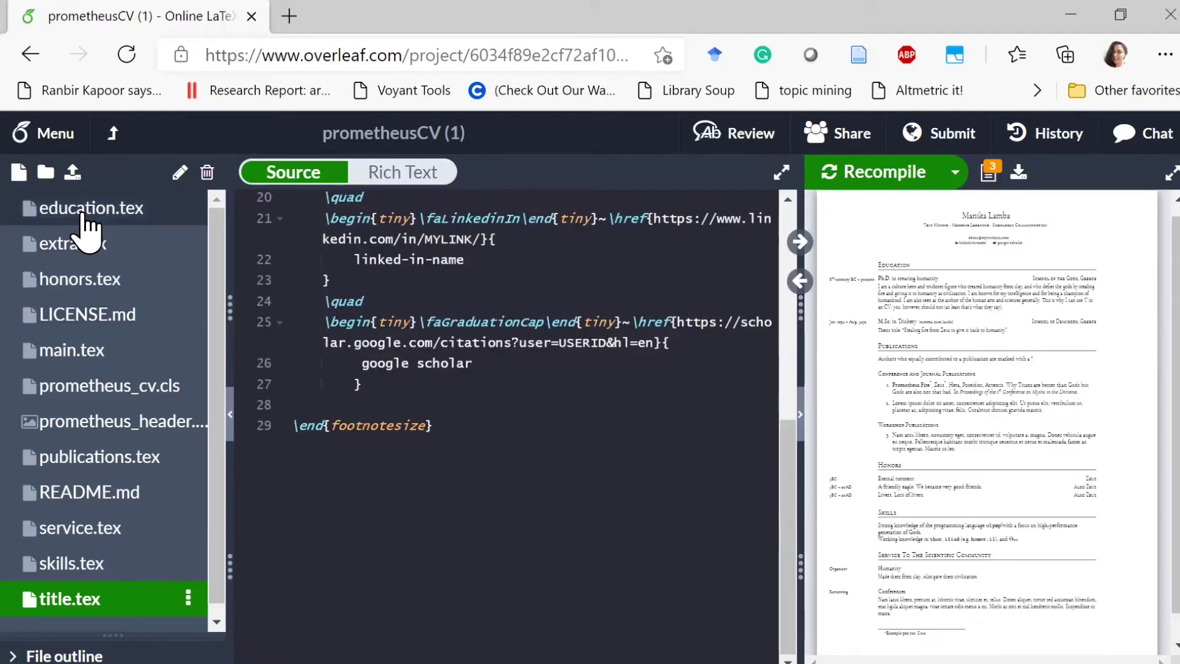
pyautogui.click(89, 212)
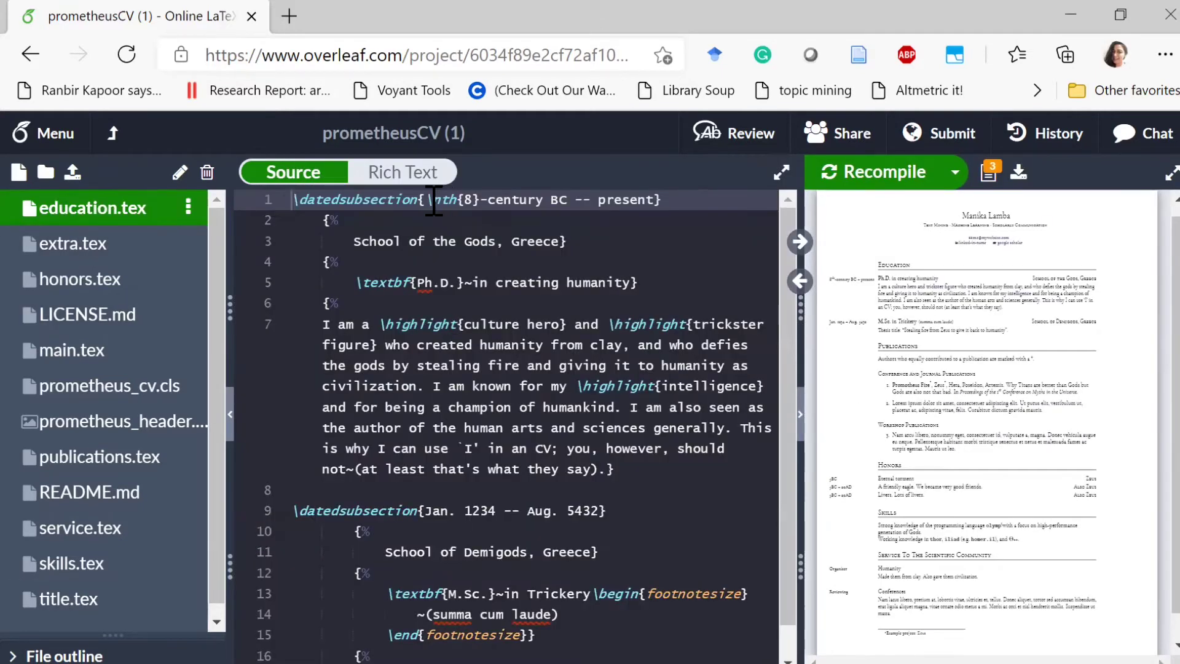
pyautogui.moveTo(428, 202); pyautogui.dragTo(556, 201)
pyautogui.press('BackSpace')
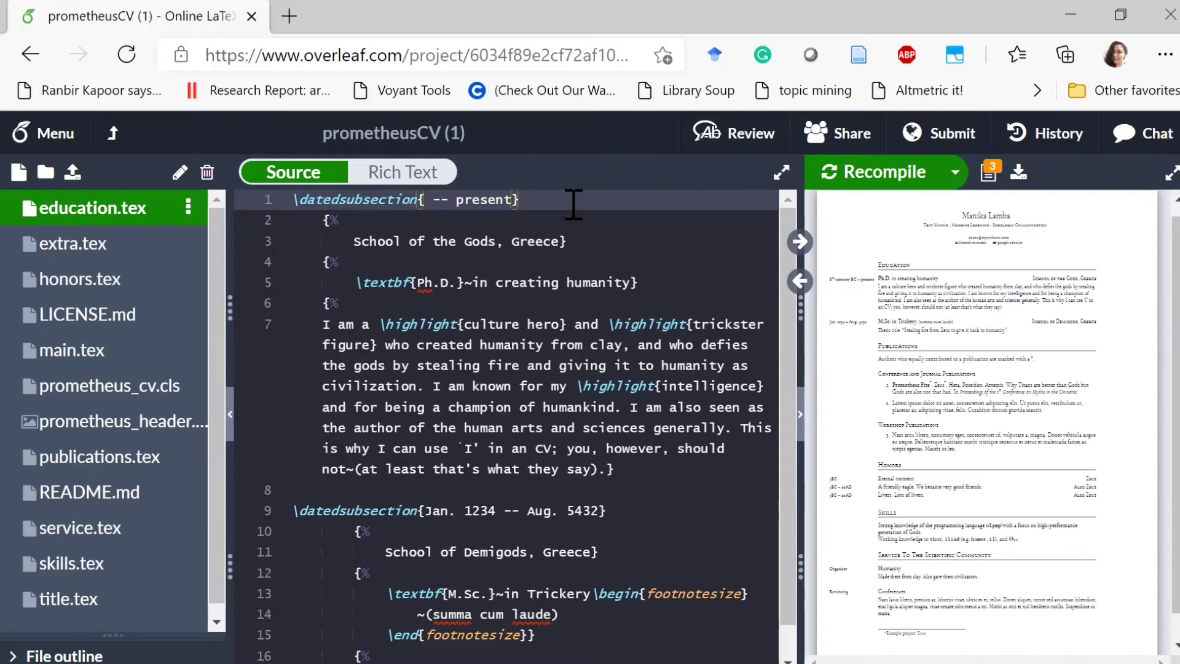
pyautogui.write('2009')
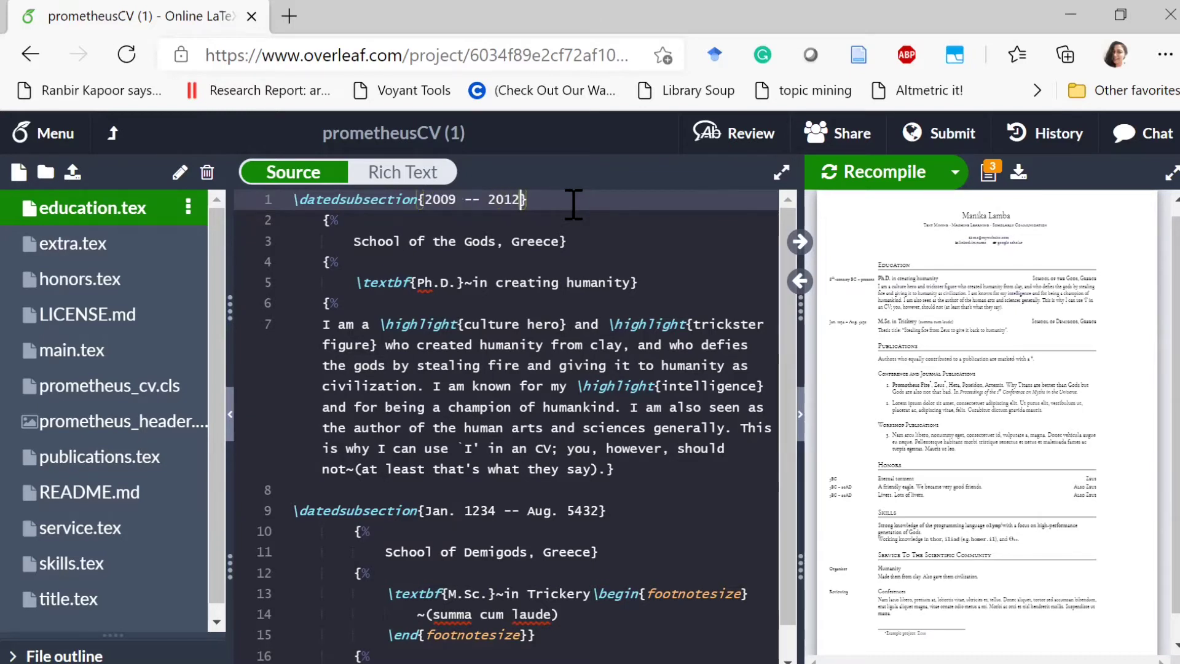
pyautogui.moveTo(562, 241); pyautogui.dragTo(359, 244)
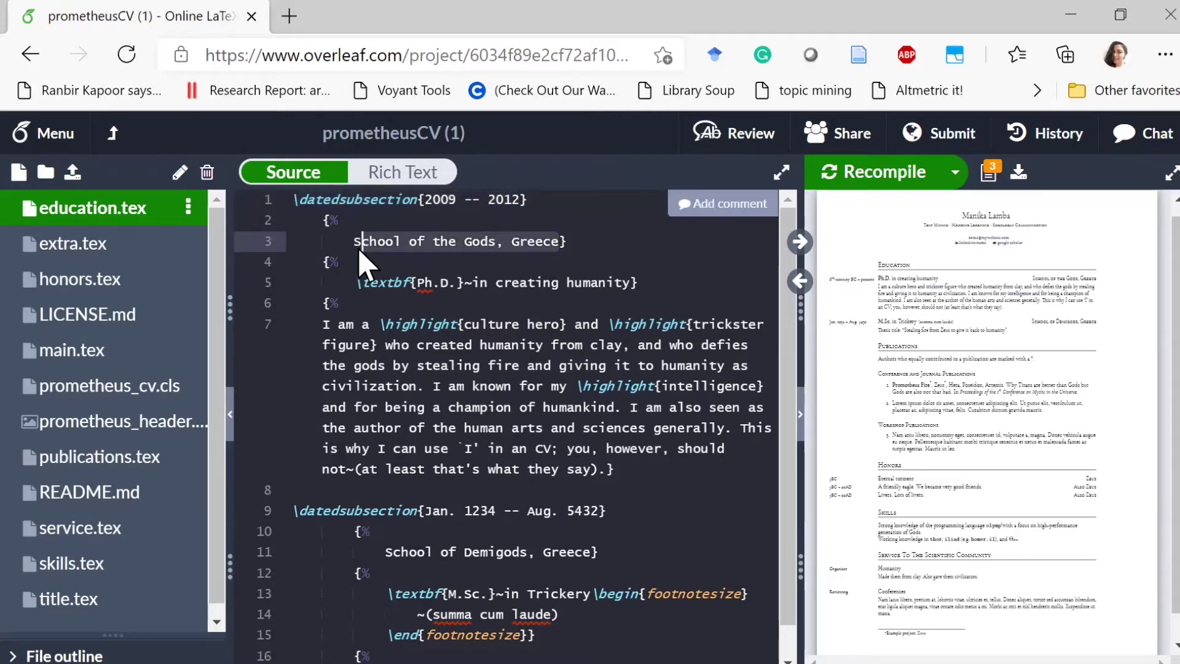
pyautogui.write('university of Delhi, India')
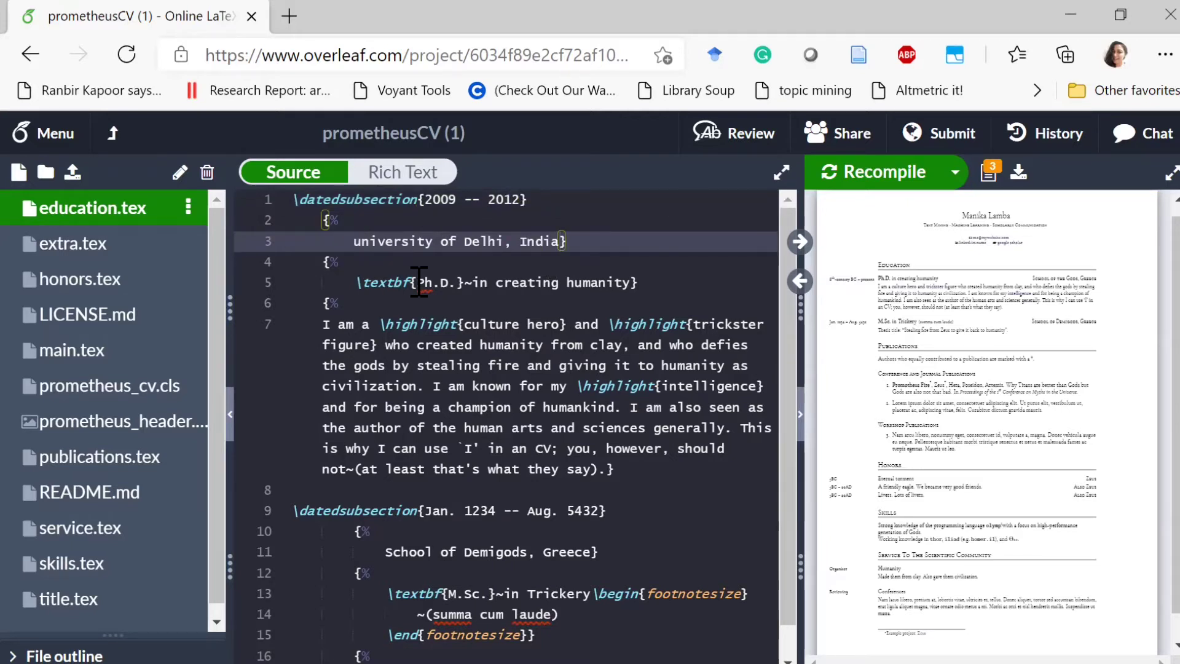
pyautogui.moveTo(414, 282); pyautogui.dragTo(627, 283)
pyautogui.write('B.Sc.(H)}~in Biochemistry')
pyautogui.moveTo(803, 335); pyautogui.dragTo(568, 351)
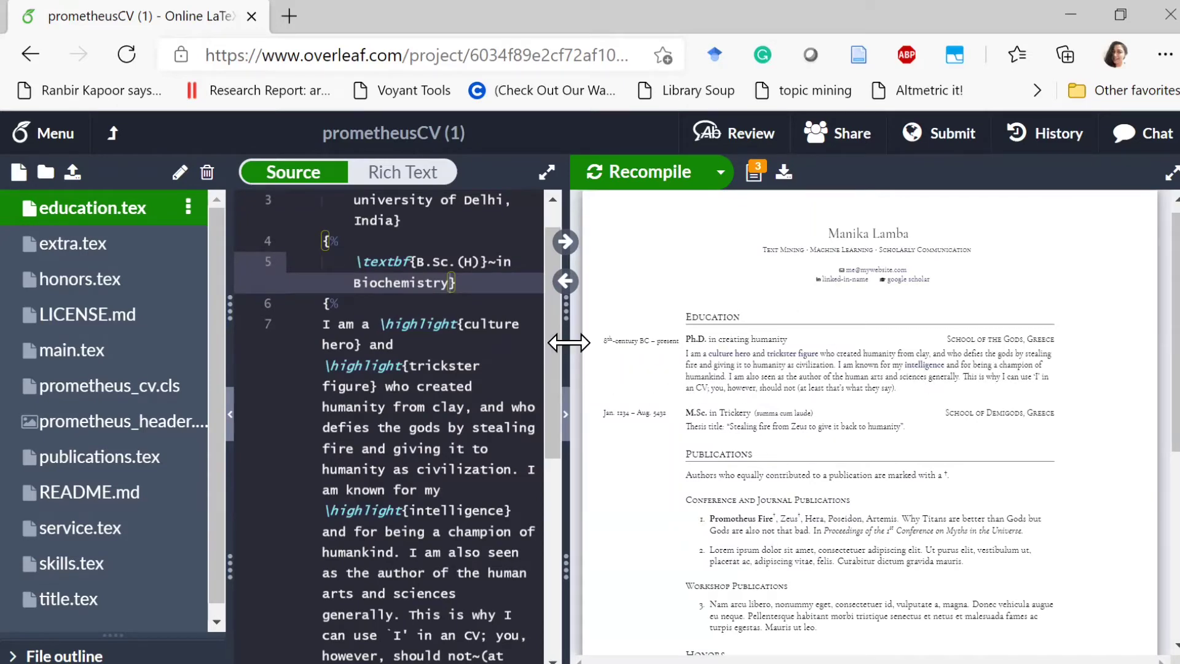
# - Delete the degree description paragraph and the M.Sc. entry, then check the Education section
pyautogui.moveTo(565, 347); pyautogui.dragTo(844, 360)
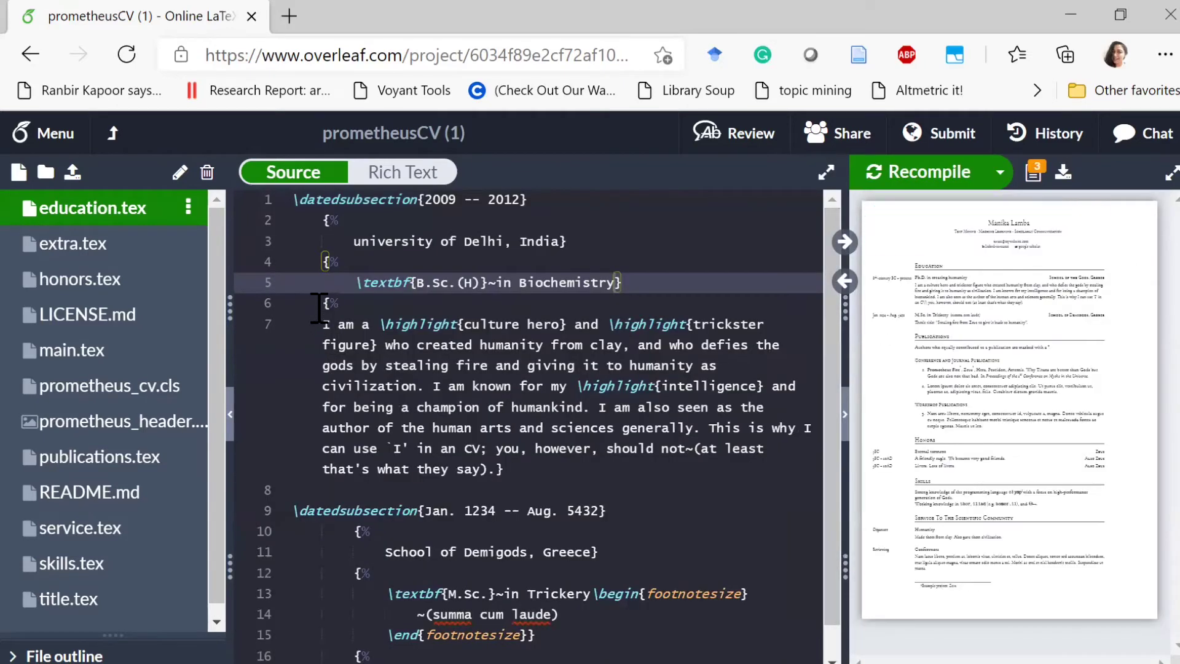
pyautogui.moveTo(367, 309); pyautogui.dragTo(613, 461)
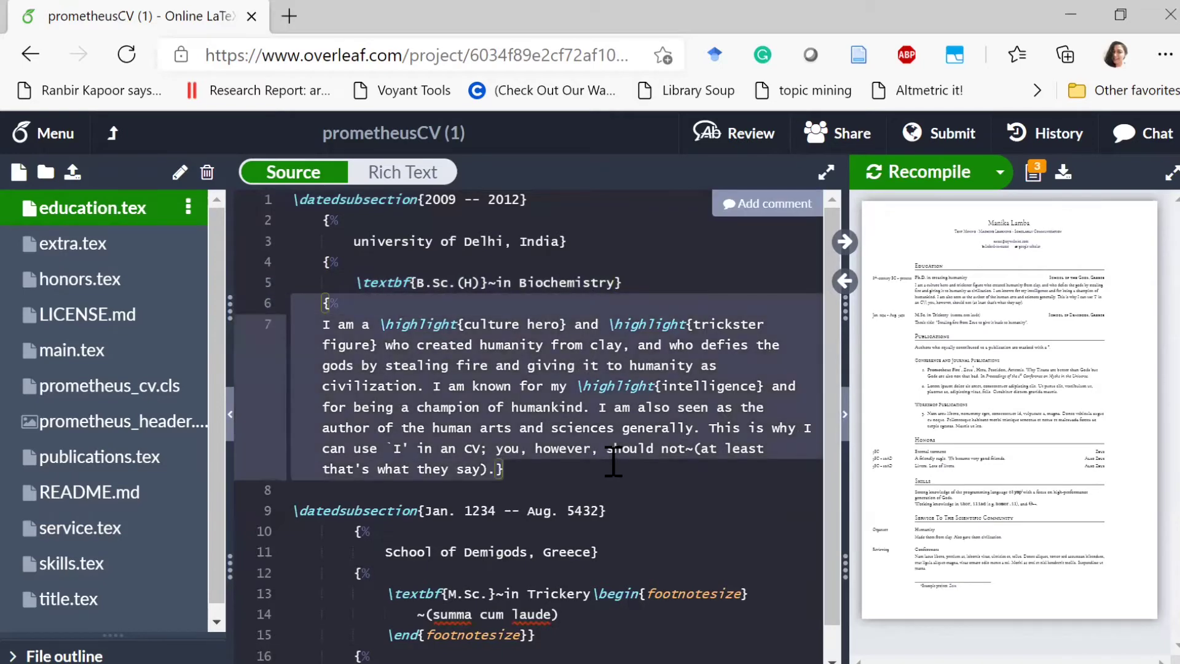
pyautogui.press('BackSpace')
pyautogui.press('BackSpace')
pyautogui.press('BackSpace')
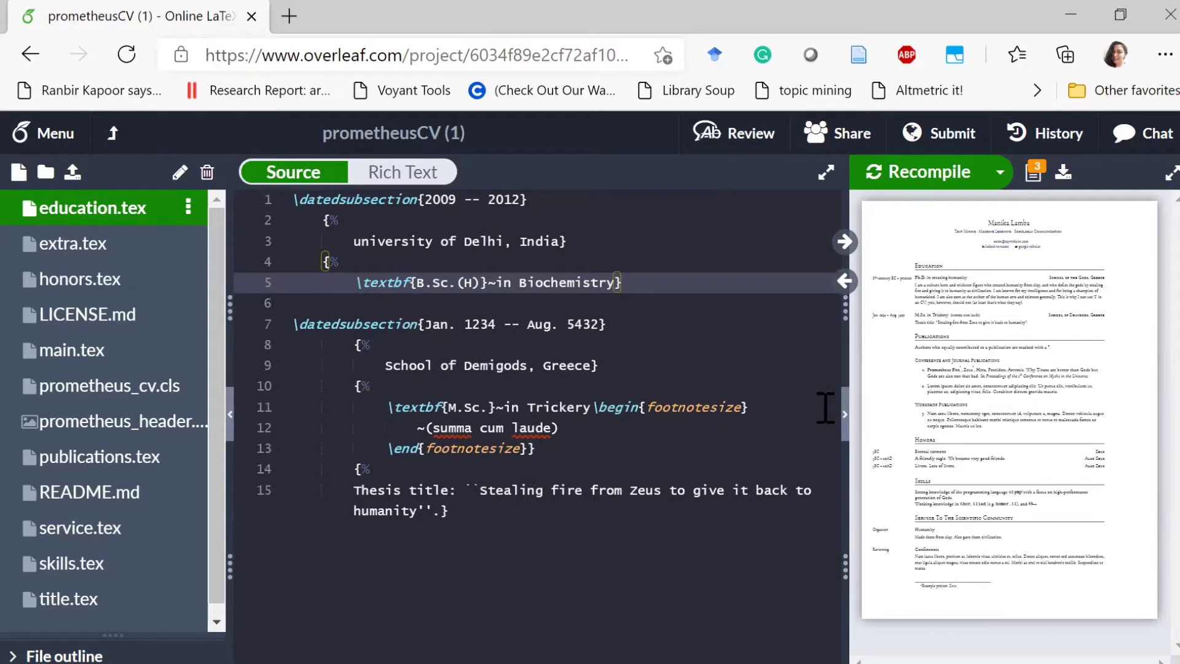
pyautogui.click(265, 315)
pyautogui.hotkey('ctrl', 'shift', 'End')
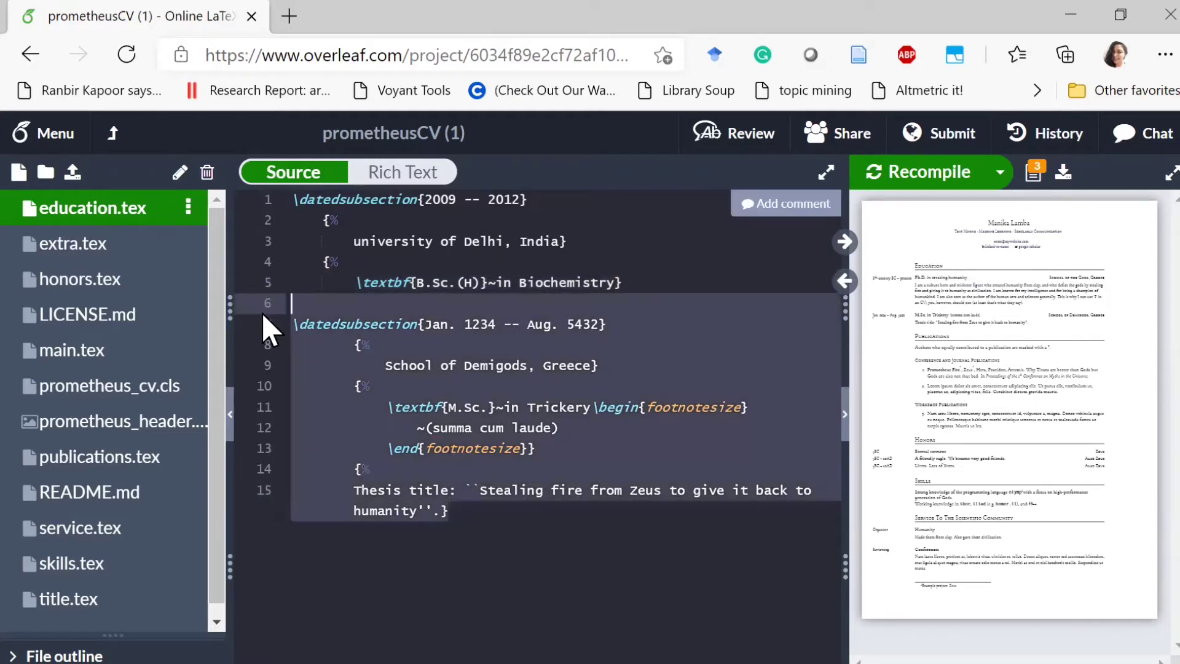
pyautogui.press('Delete')
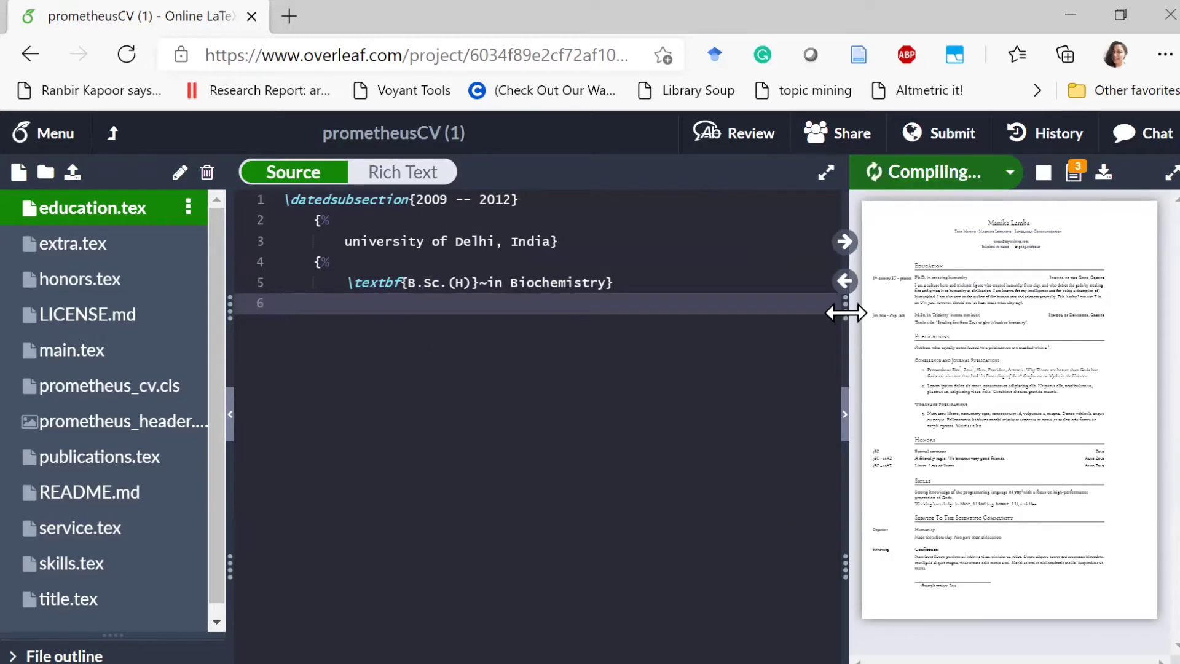
pyautogui.moveTo(817, 313)
pyautogui.mouseDown()
pyautogui.moveTo(305, 295)
pyautogui.moveTo(279, 338)
pyautogui.mouseUp()
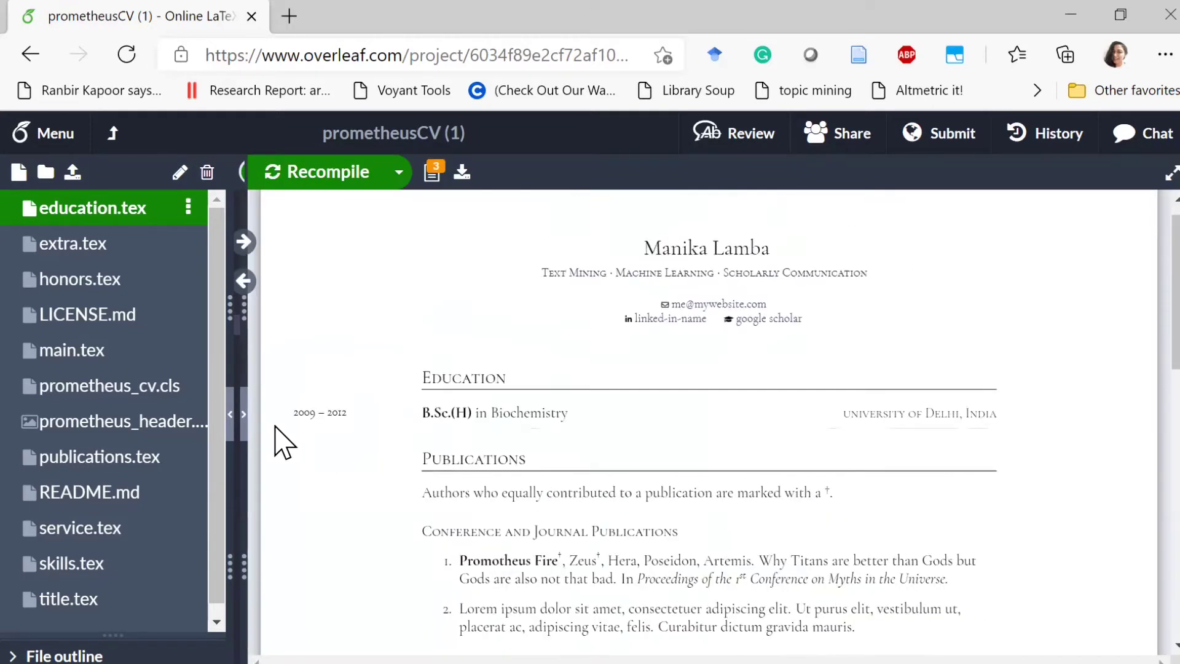
pyautogui.click(241, 413)
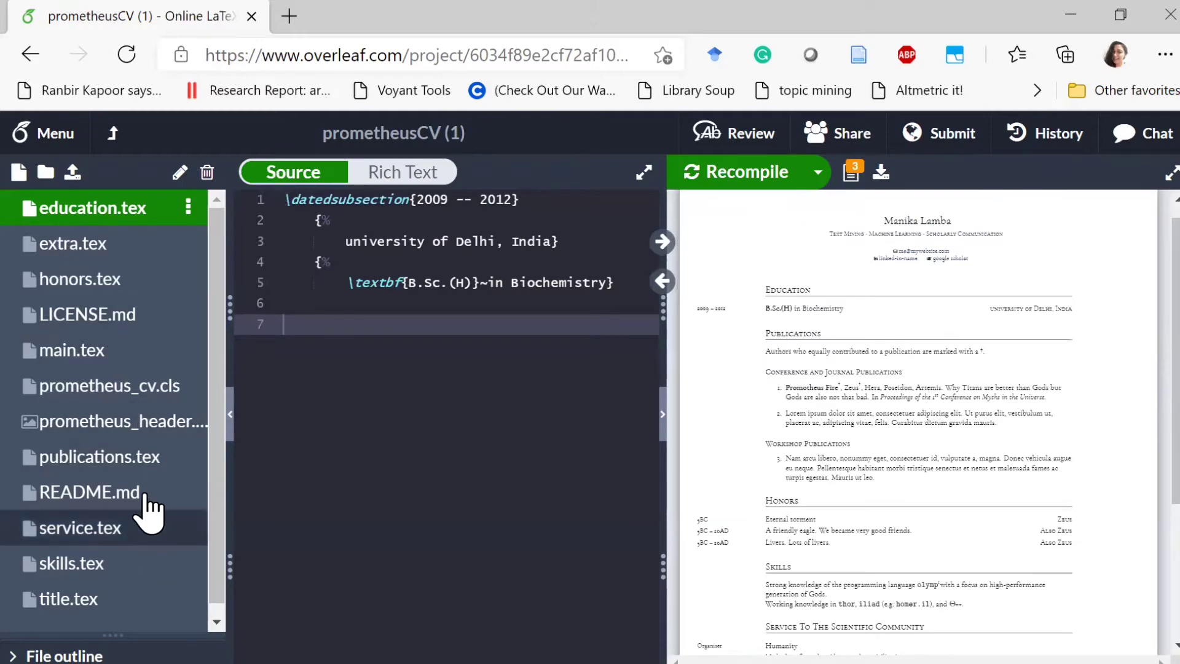
# - Review publications.tex with its conference and workshop entries beside the preview
pyautogui.click(147, 461)
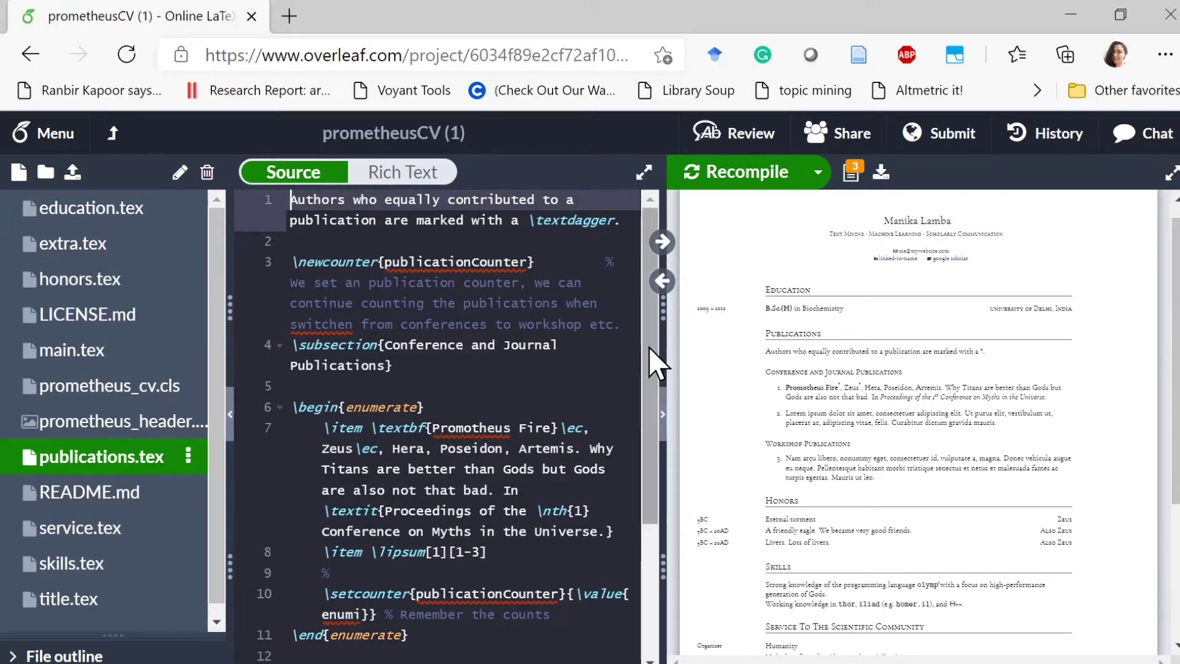
pyautogui.moveTo(662, 347)
pyautogui.mouseDown()
pyautogui.moveTo(562, 380)
pyautogui.moveTo(490, 382)
pyautogui.mouseUp()
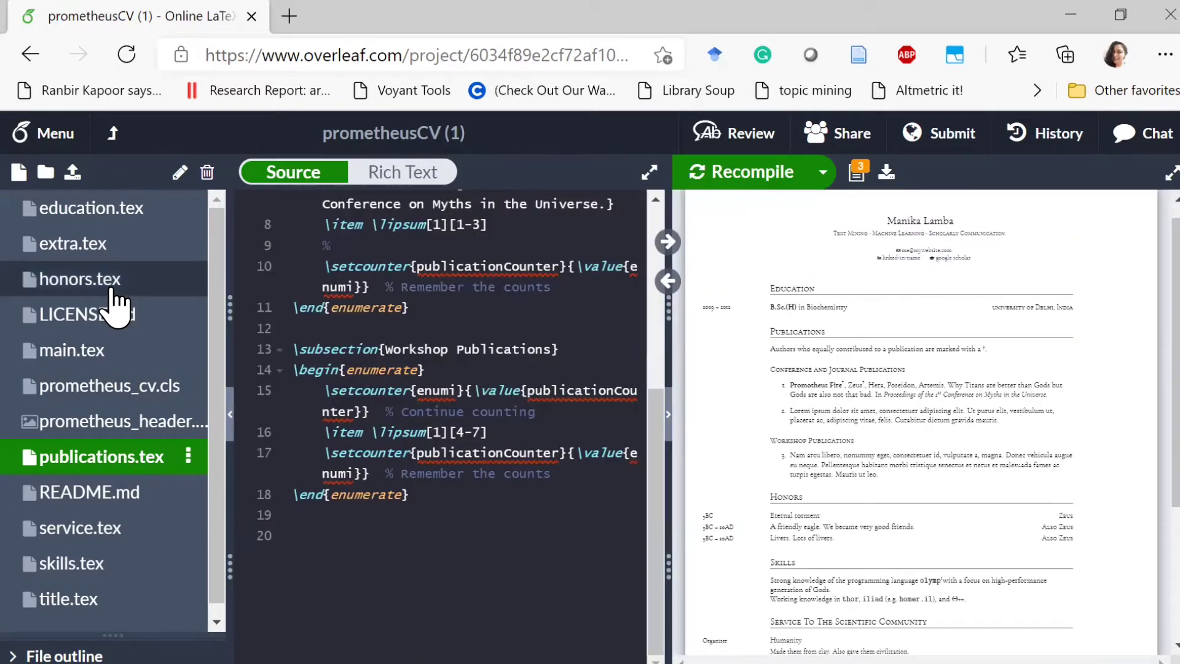
# - In honors.tex make the first entry 2012, University of Delhi, Travel Scholarships
pyautogui.click(92, 279)
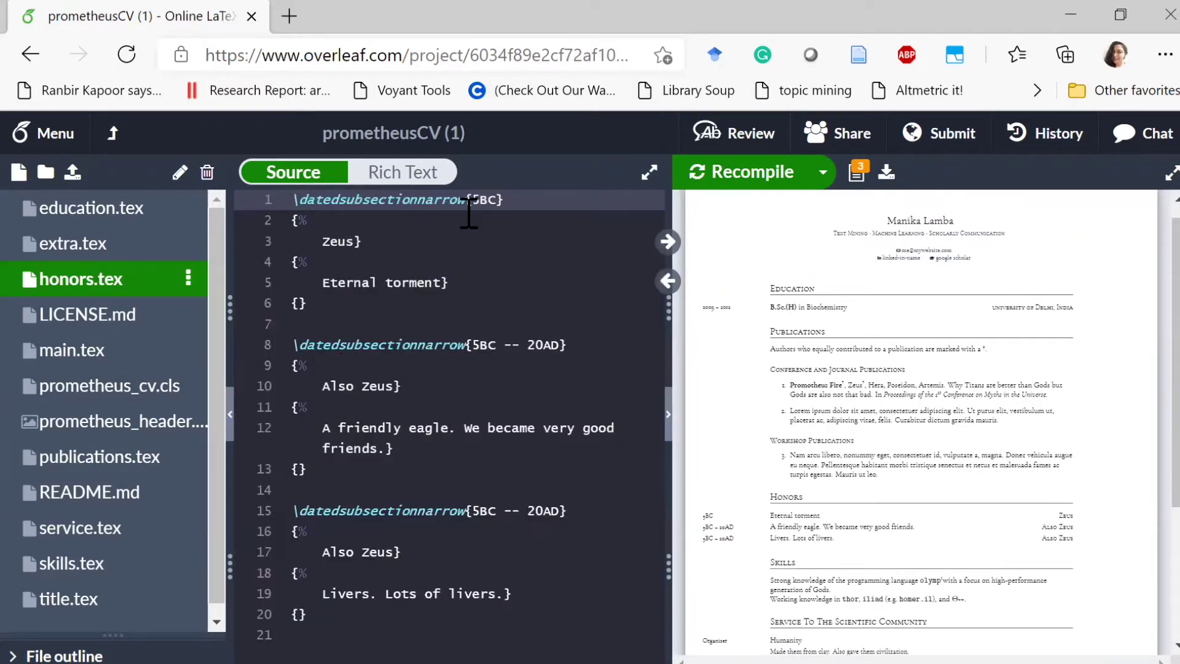
pyautogui.doubleClick(481, 199)
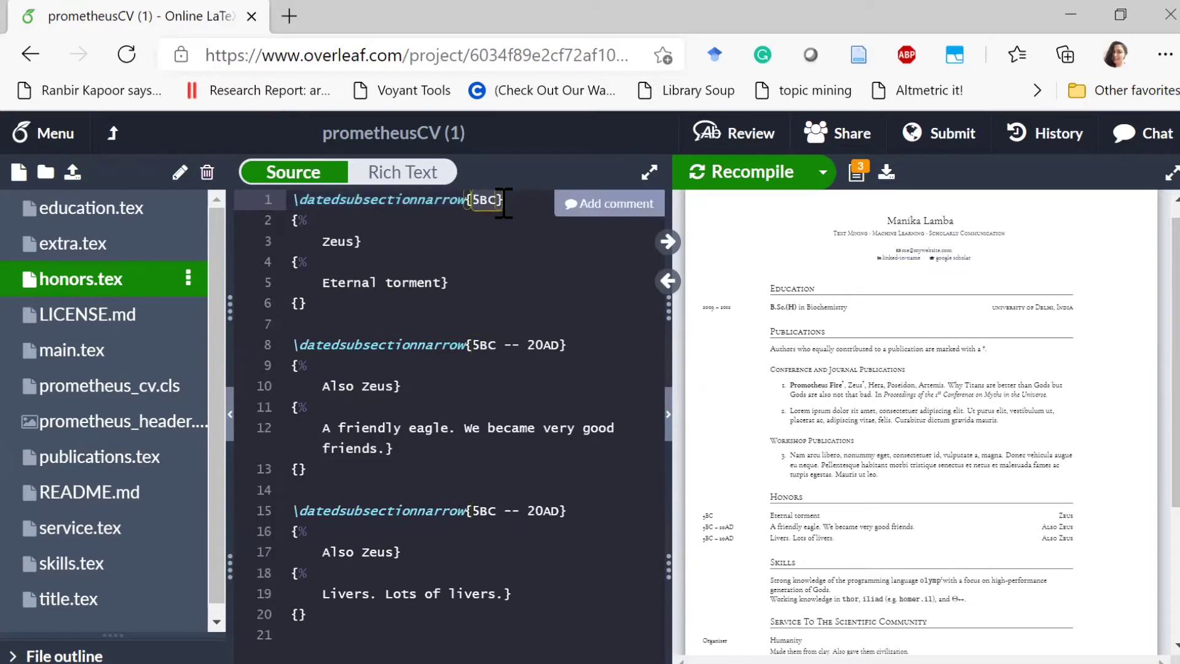
pyautogui.press('BackSpace')
pyautogui.write('012}')
pyautogui.doubleClick(339, 241)
pyautogui.write('Universit')
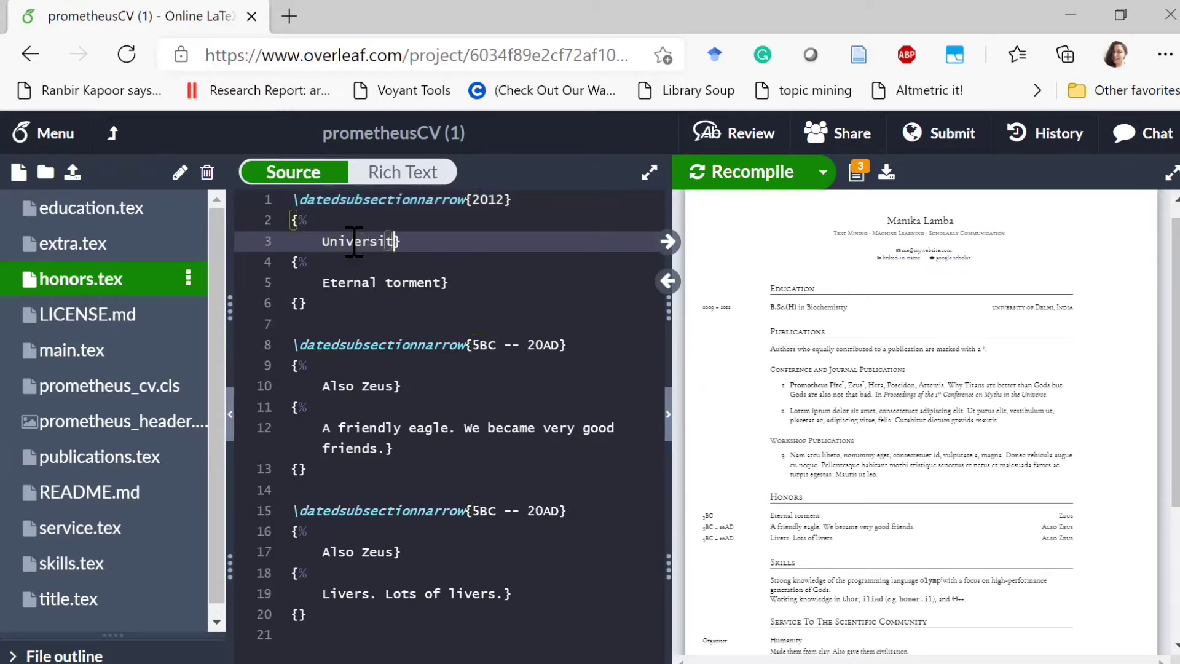
pyautogui.write('Delhi')
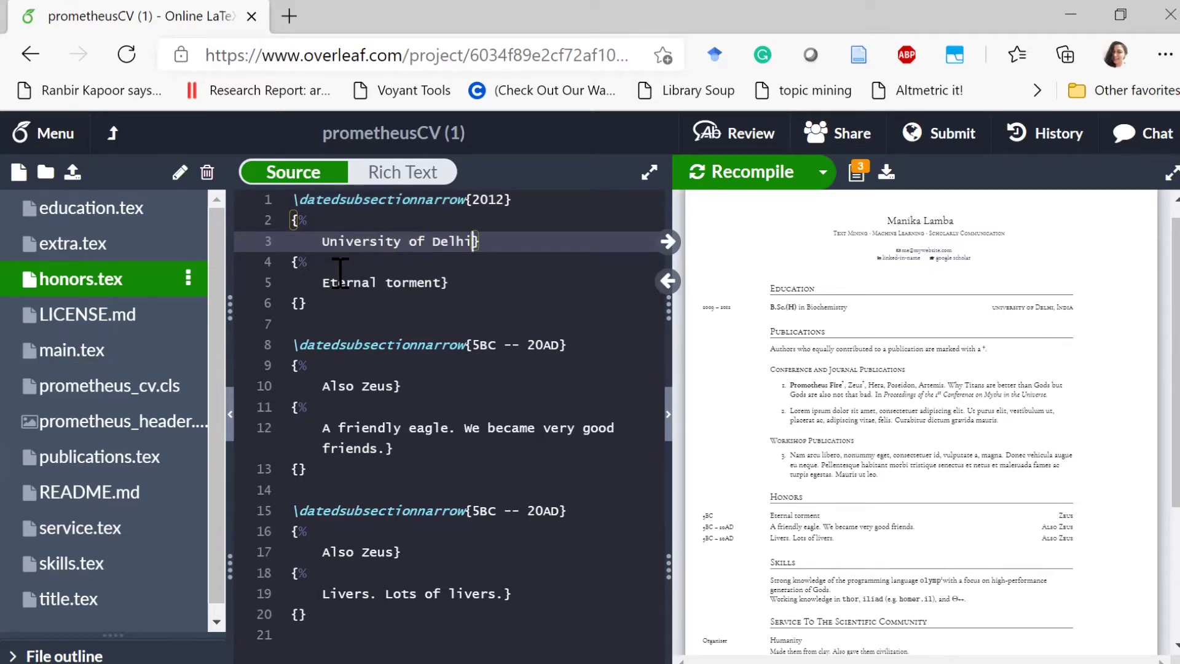
pyautogui.moveTo(322, 281); pyautogui.dragTo(441, 283)
pyautogui.write('Travel Scholarships')
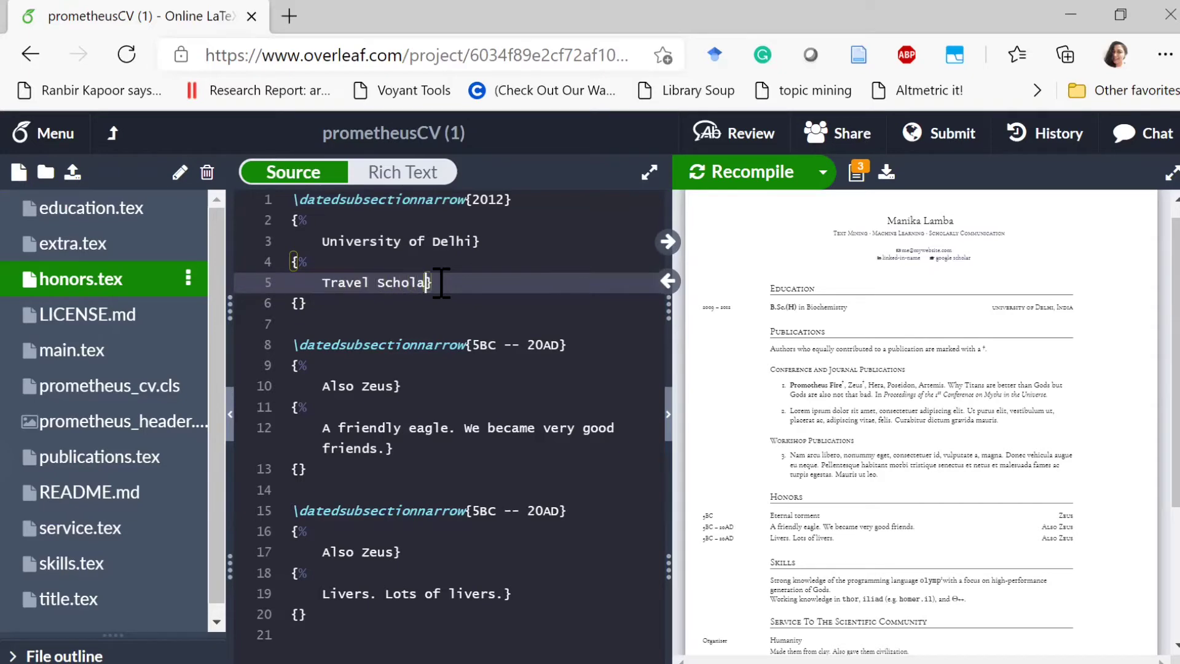
pyautogui.click(366, 365)
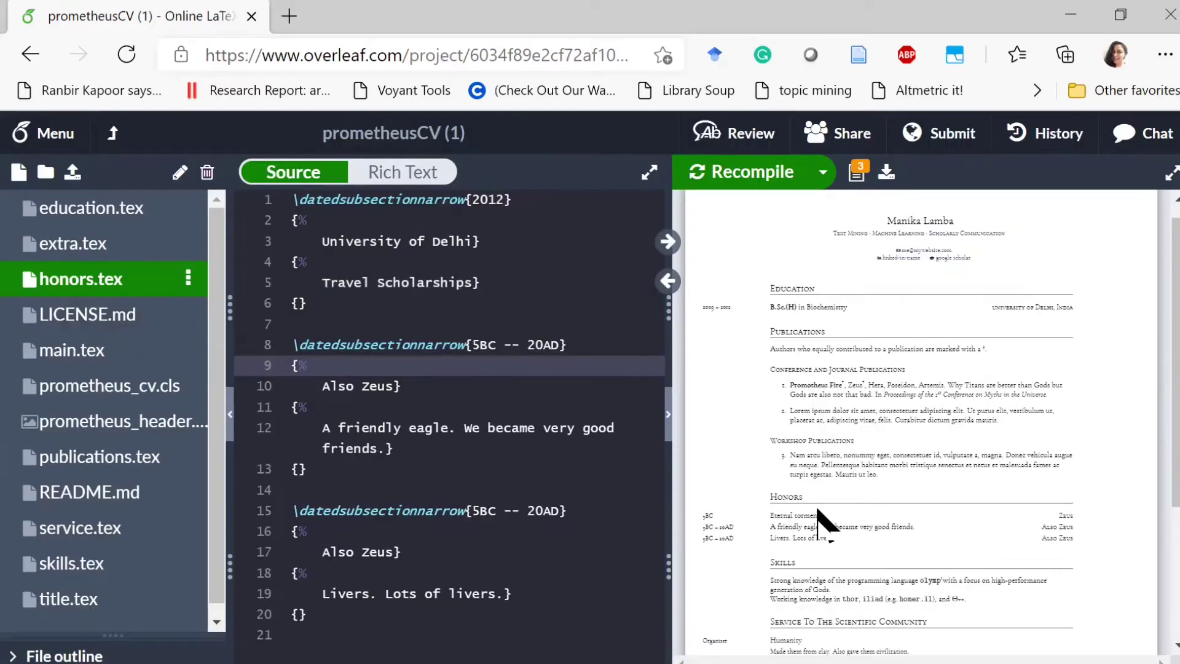
pyautogui.scroll(-1, 106, 551)
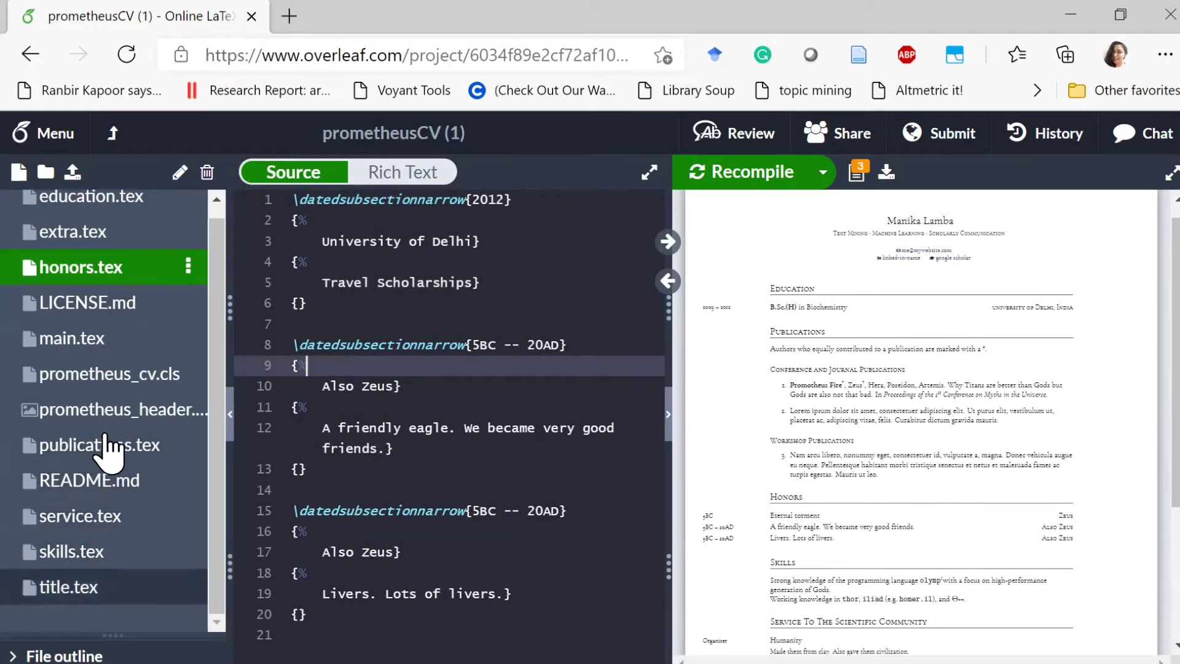
# - Retitle the section Honors and Awards in main.tex and enlarge the preview to check Travel Scholarships
pyautogui.click(107, 351)
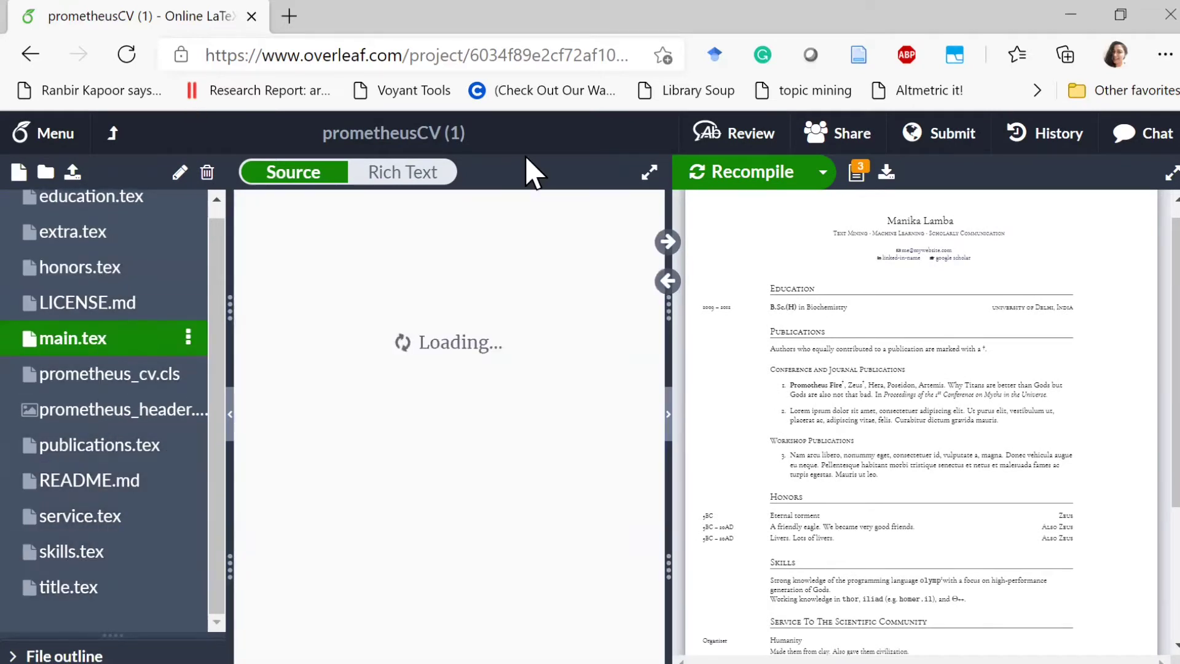
pyautogui.scroll(3, 416, 392)
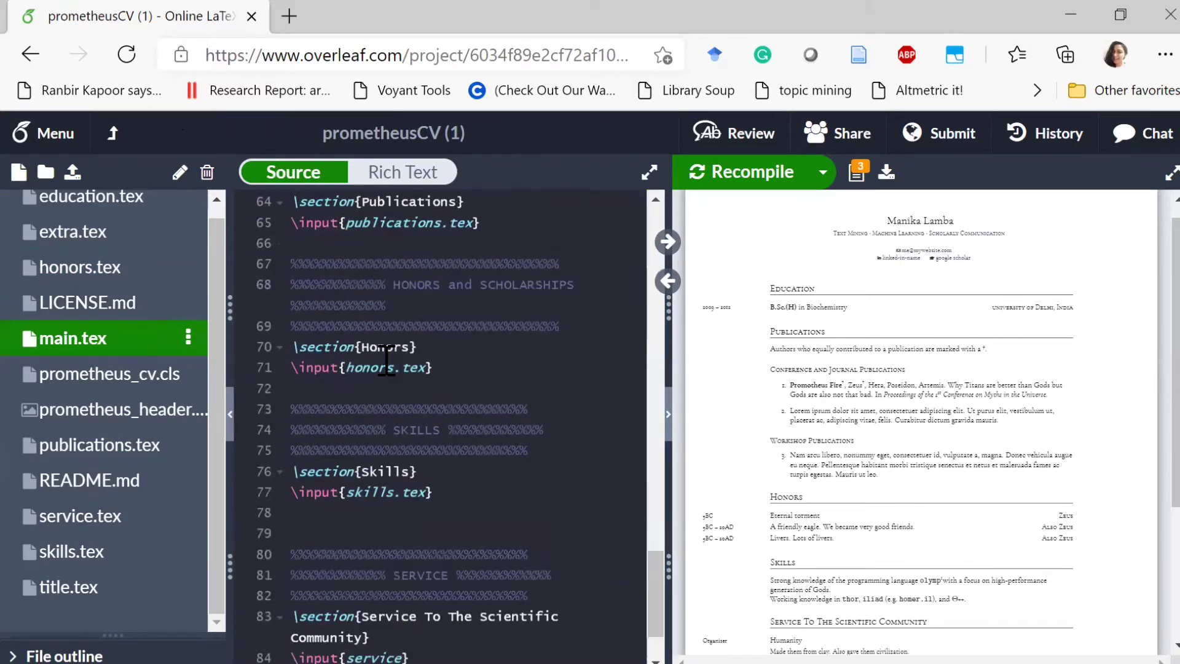
pyautogui.click(413, 346)
pyautogui.write('and Awards')
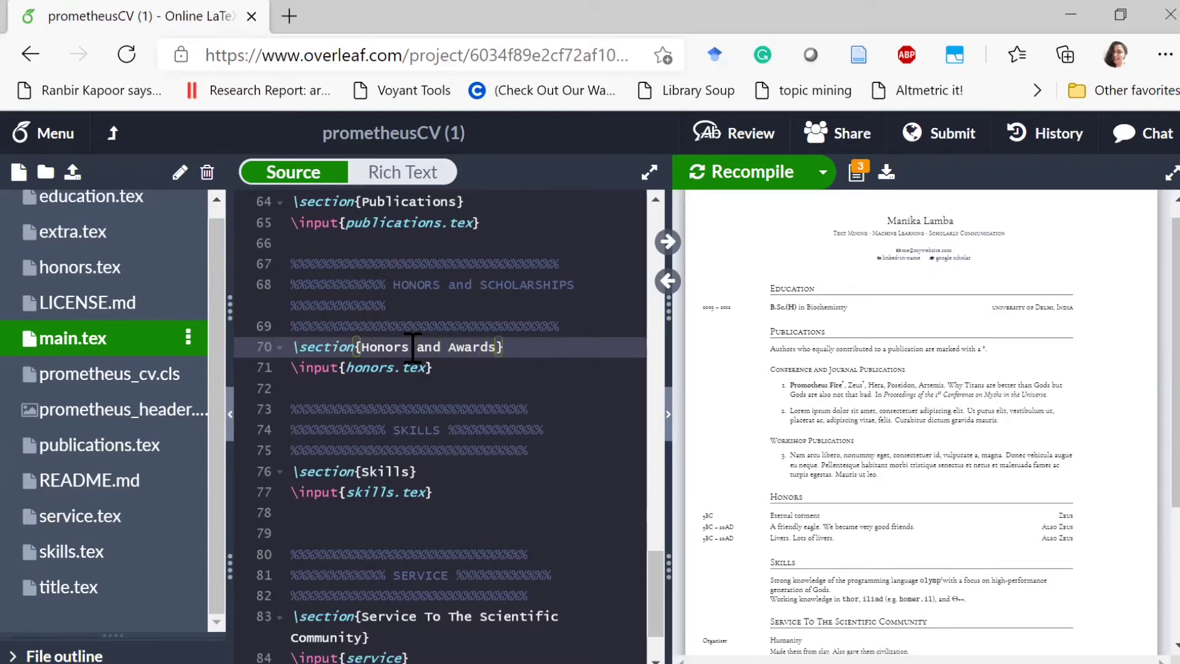
pyautogui.moveTo(666, 324); pyautogui.dragTo(305, 320)
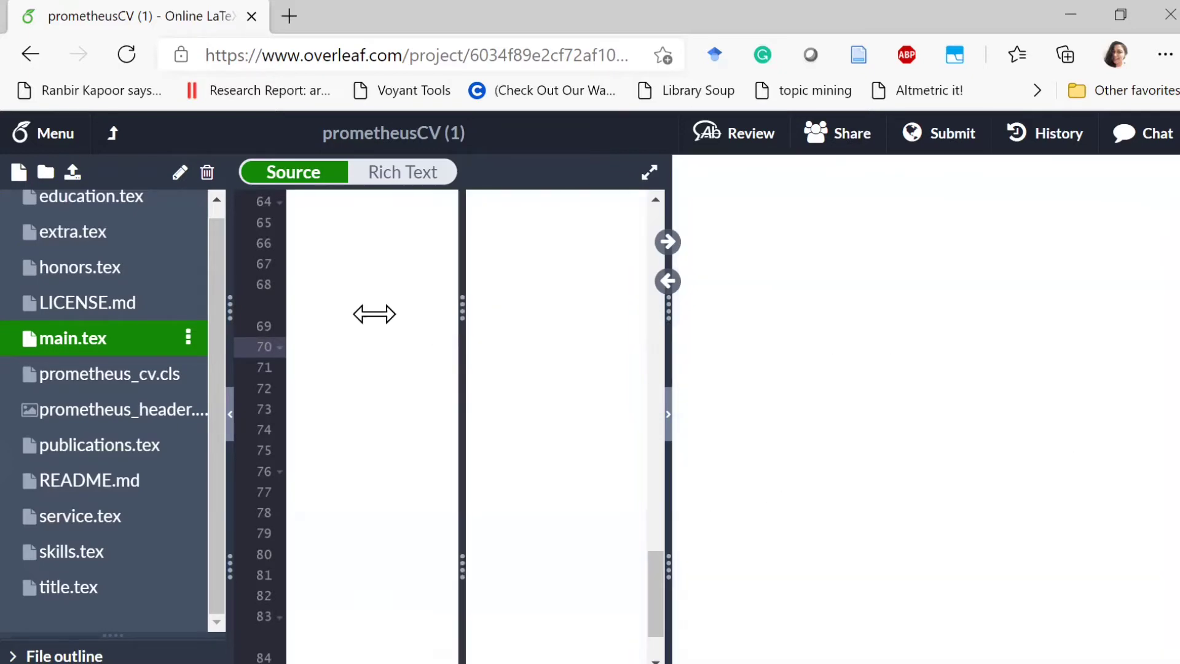
pyautogui.scroll(-1, 680, 409)
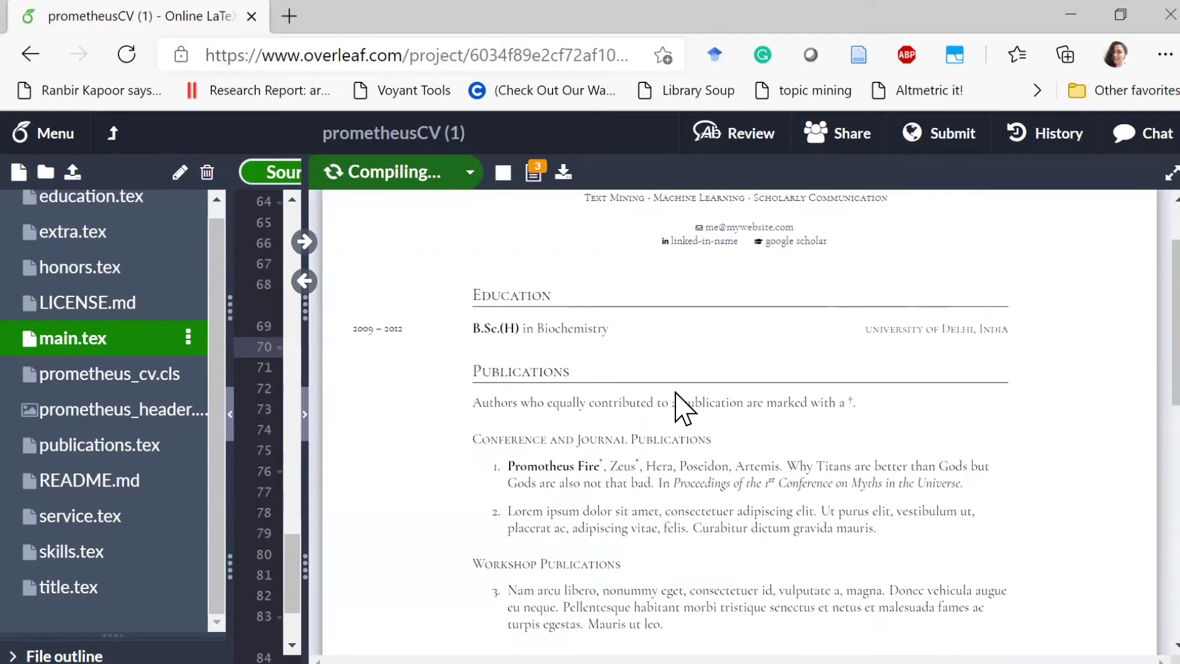
pyautogui.scroll(-2, 677, 405)
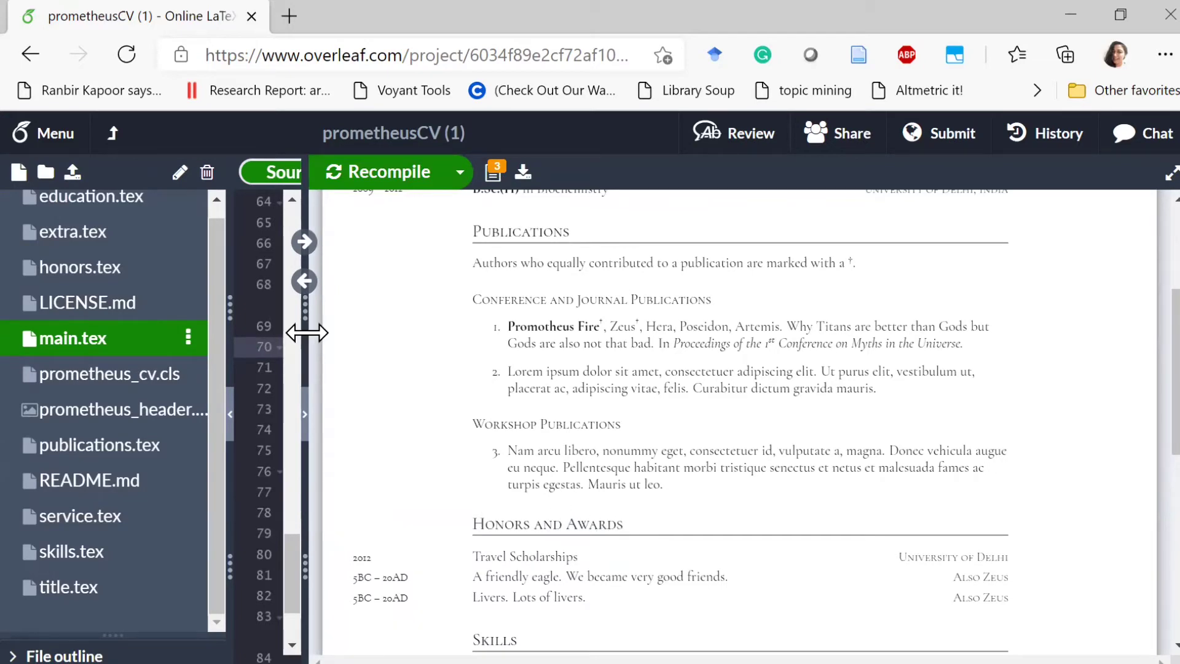
# - Delete the two placeholder Zeus entries from honors.tex, leaving only Travel Scholarships, and check the preview
pyautogui.click(304, 282)
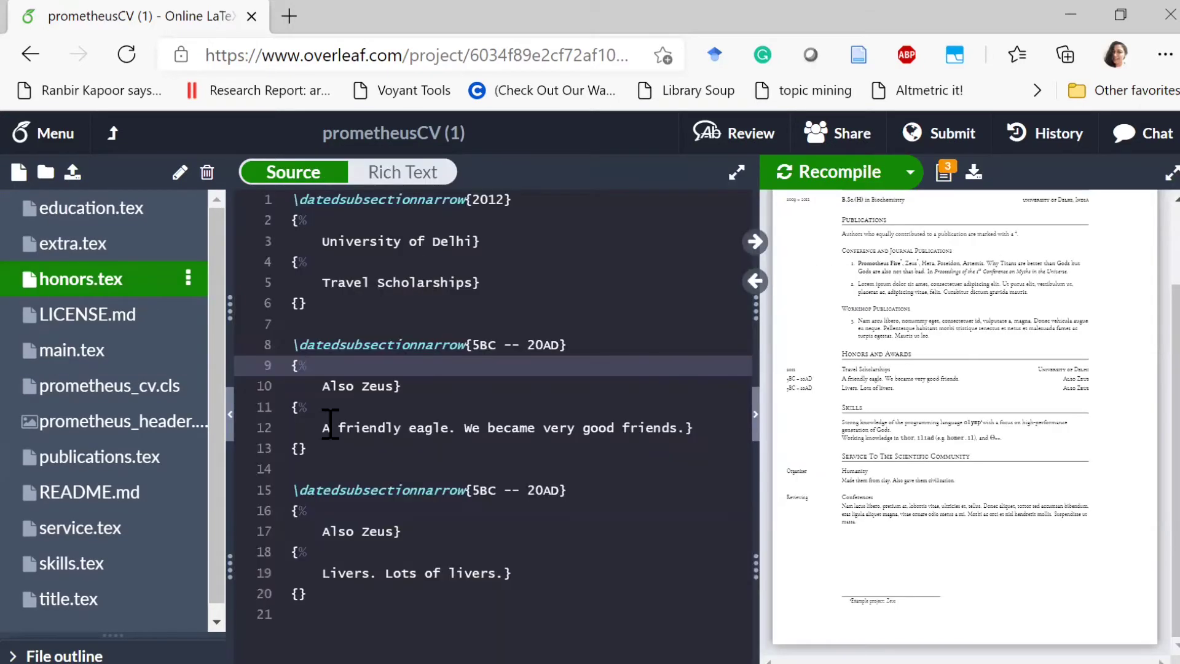
pyautogui.moveTo(293, 344); pyautogui.dragTo(621, 614)
pyautogui.press('BackSpace')
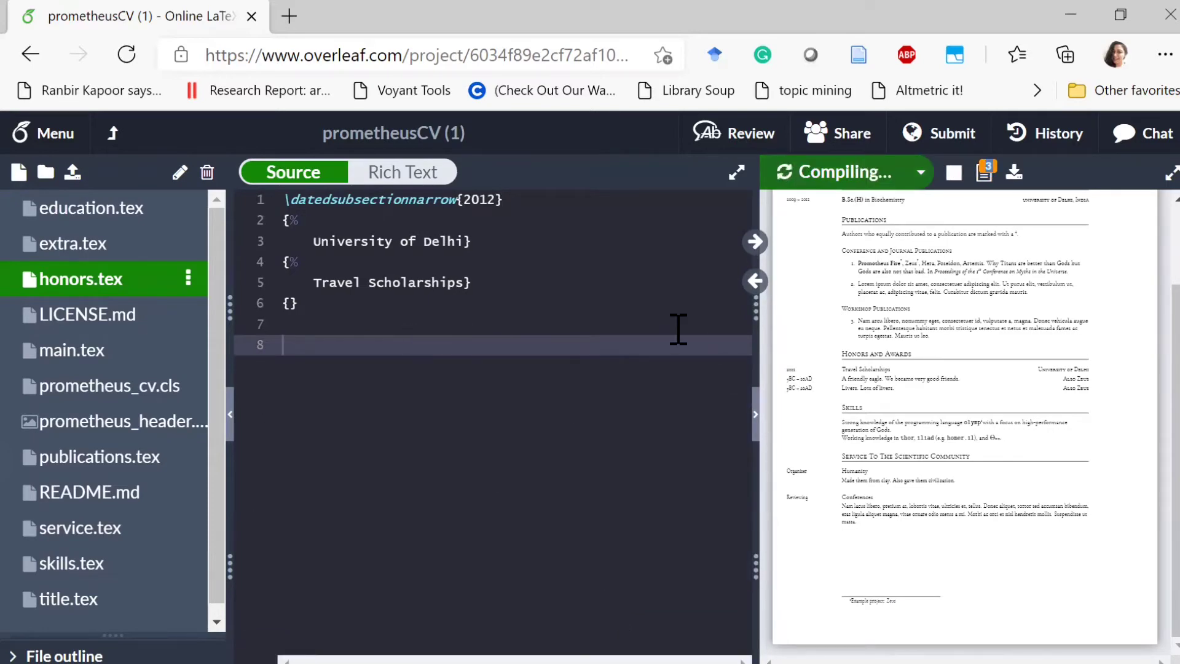
pyautogui.moveTo(757, 325); pyautogui.dragTo(324, 332)
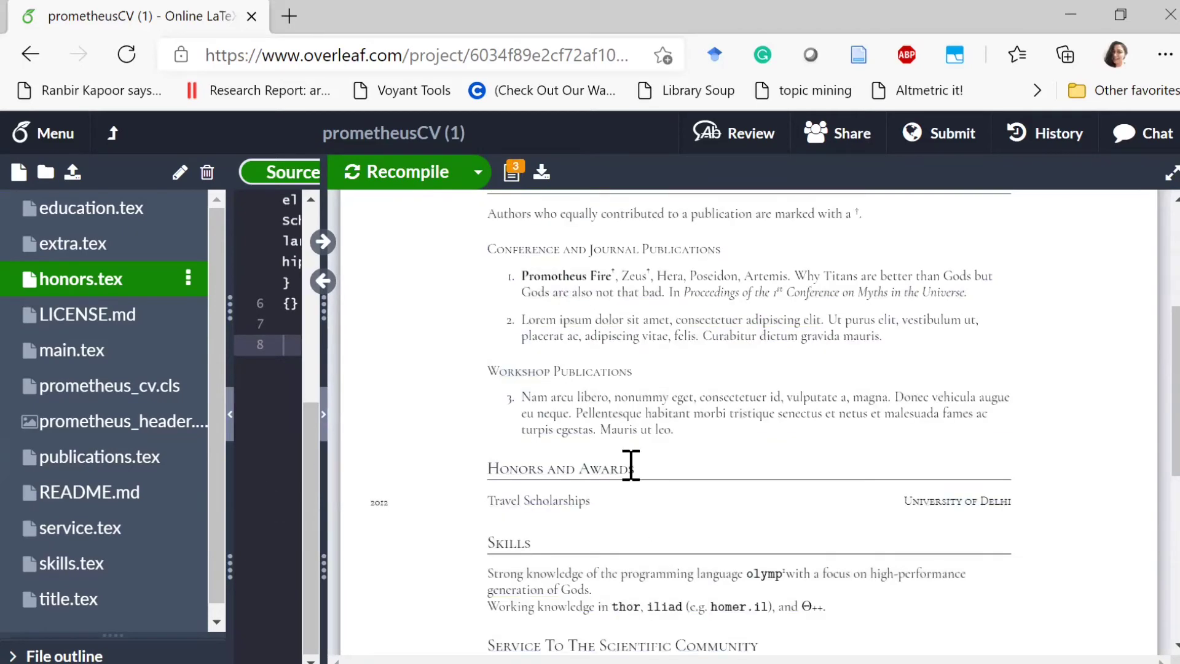
pyautogui.scroll(-3, 553, 406)
pyautogui.moveTo(323, 433); pyautogui.dragTo(649, 347)
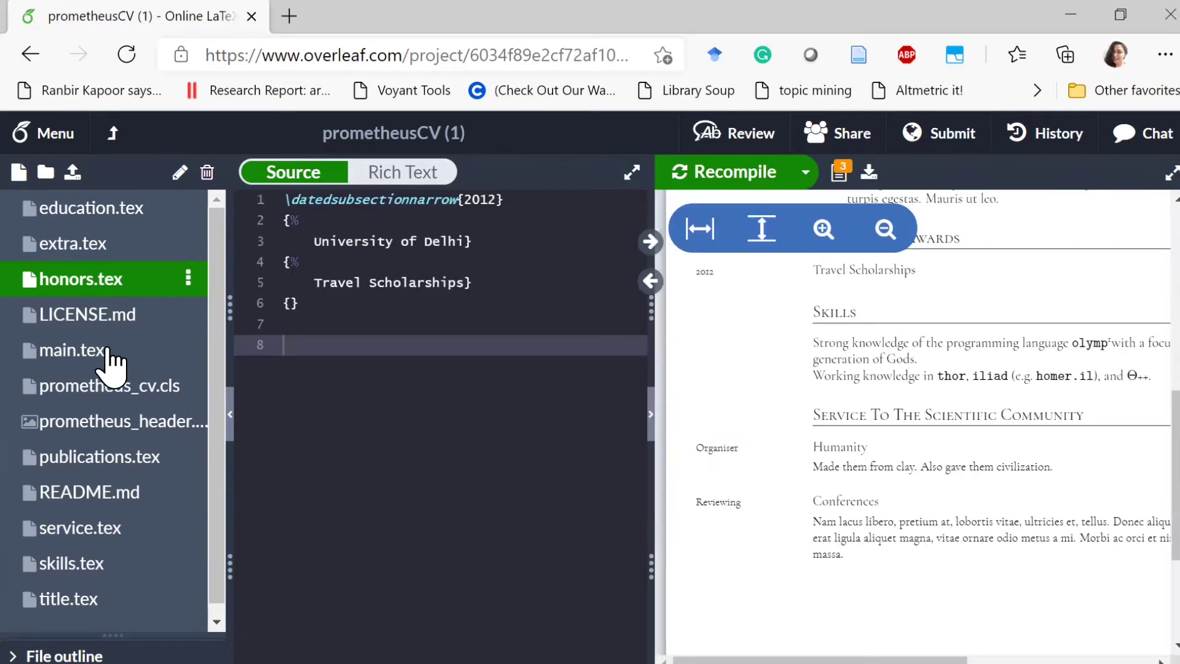
# - Clear skills.tex and start an enumerate list for the new skills
pyautogui.click(109, 564)
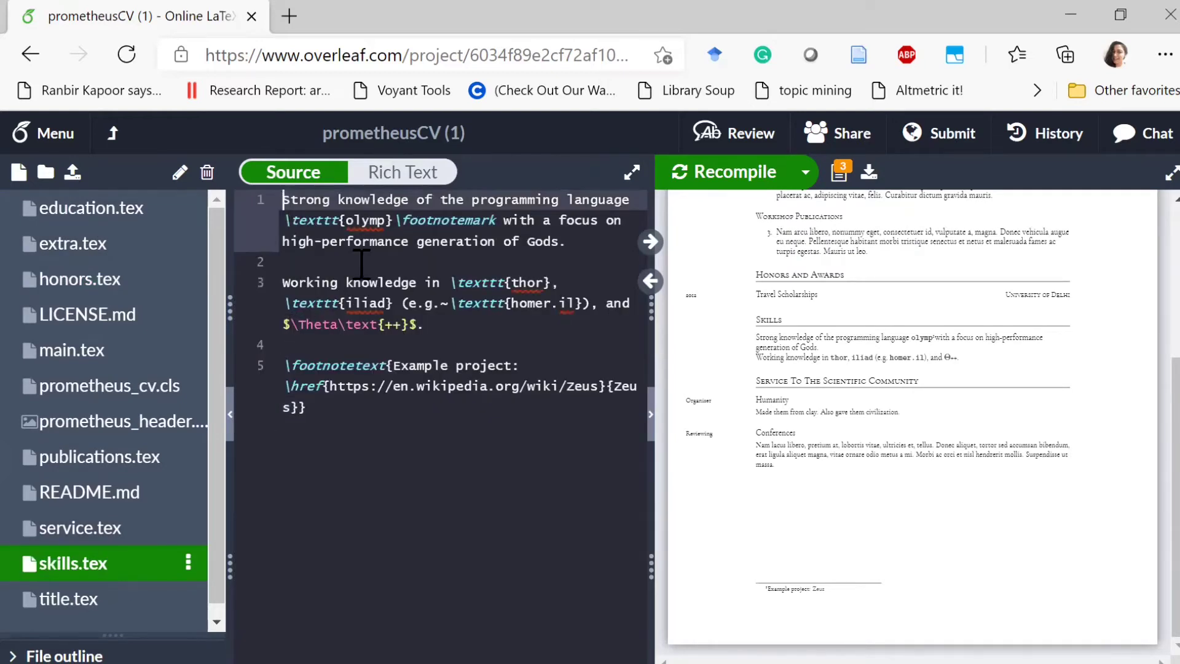
pyautogui.hotkey('ctrl', 'a')
pyautogui.press('BackSpace')
pyautogui.write('Strong communication skills')
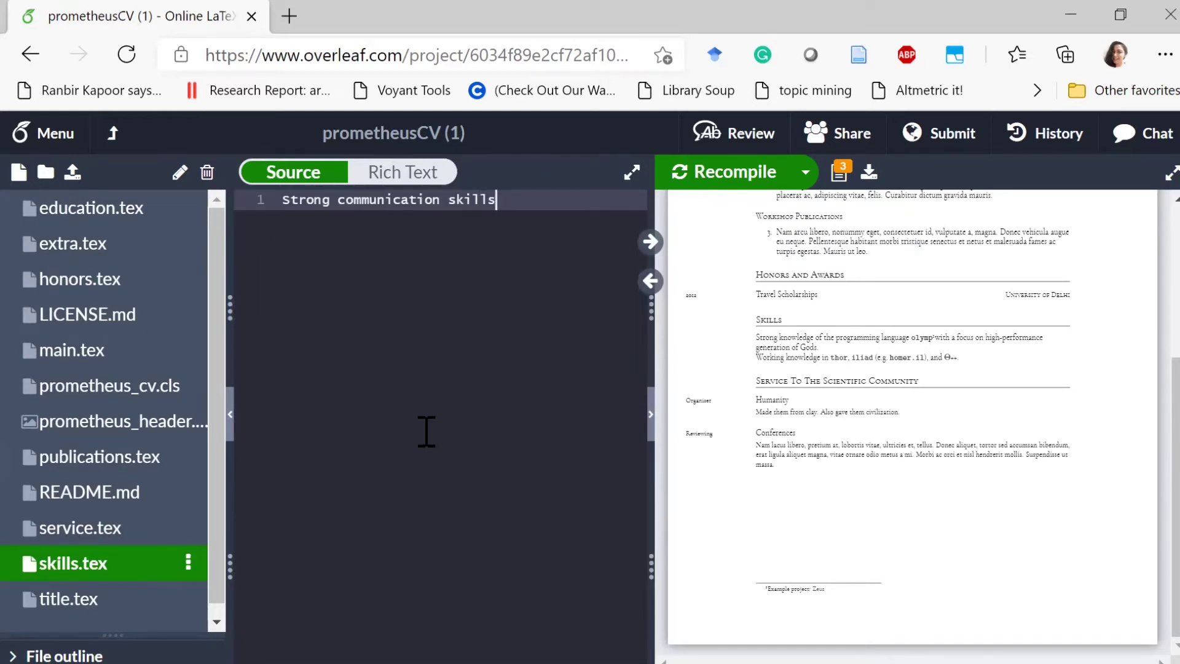
pyautogui.press('Return')
pyautogui.press('Return')
pyautogui.click(282, 200)
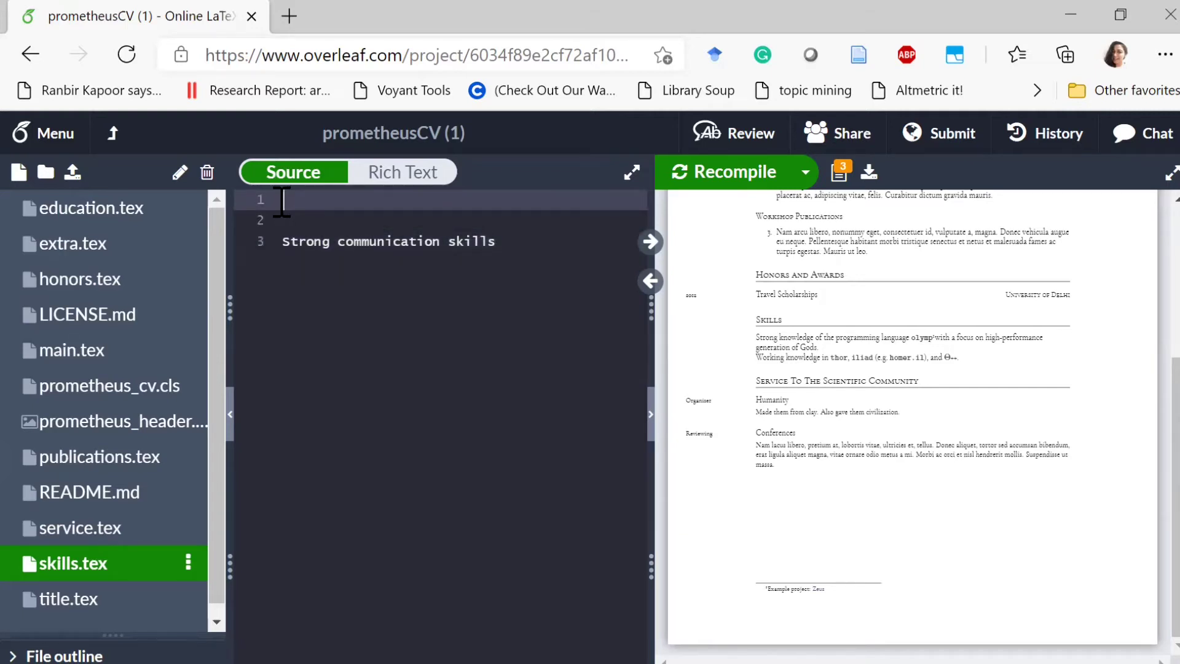
pyautogui.write('\\begin{')
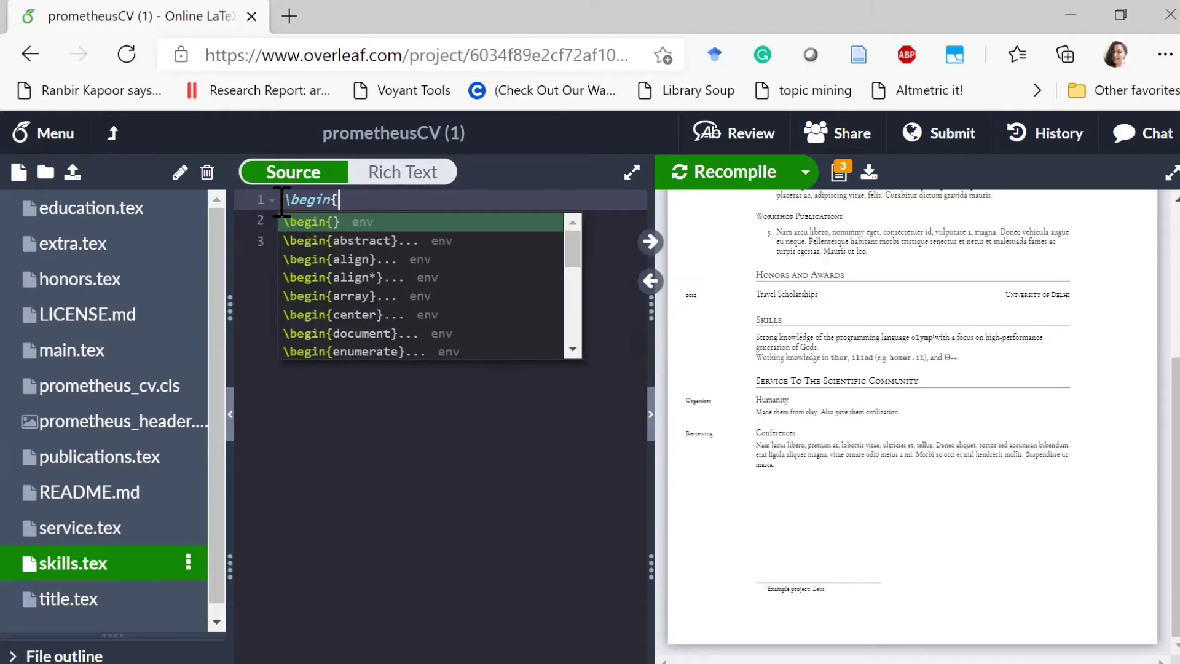
pyautogui.write('en')
pyautogui.press('Return')
pyautogui.write('\\ite,')
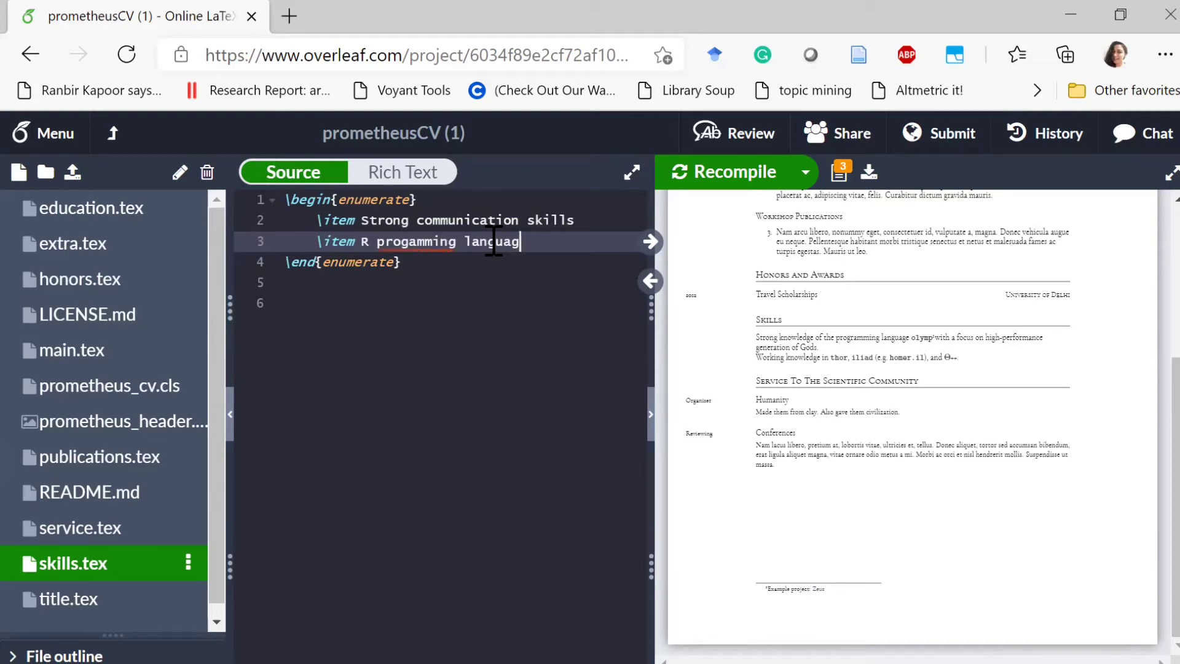
# - Finish the three items — Strong communication skills, R programming language, Microsoft Office — fixing 'programming', and recompile
pyautogui.rightClick(429, 242)
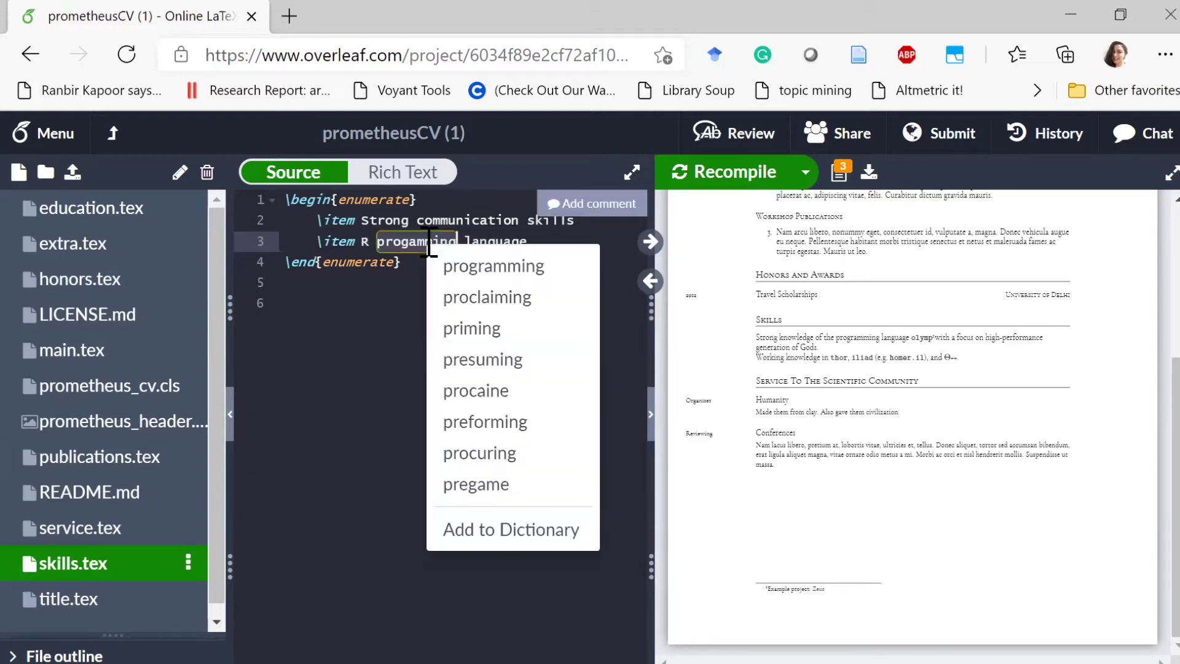
pyautogui.click(499, 268)
pyautogui.click(562, 243)
pyautogui.press('Return')
pyautogui.write('\\item Microsoft Office')
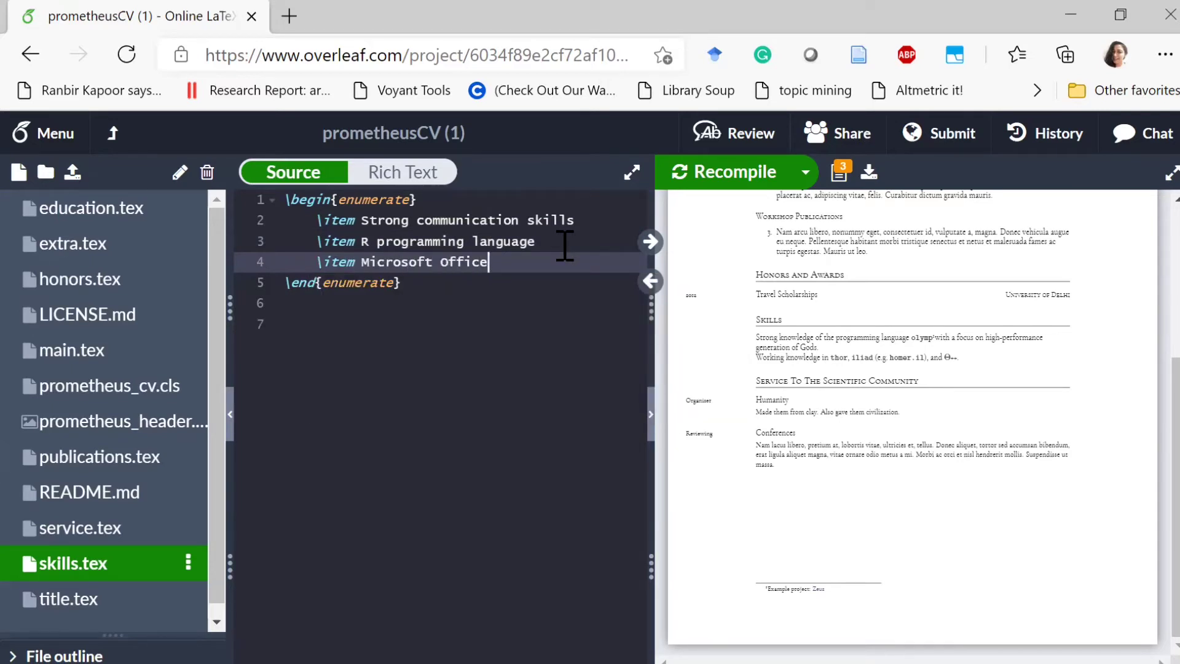
pyautogui.hotkey('ctrl', 's')
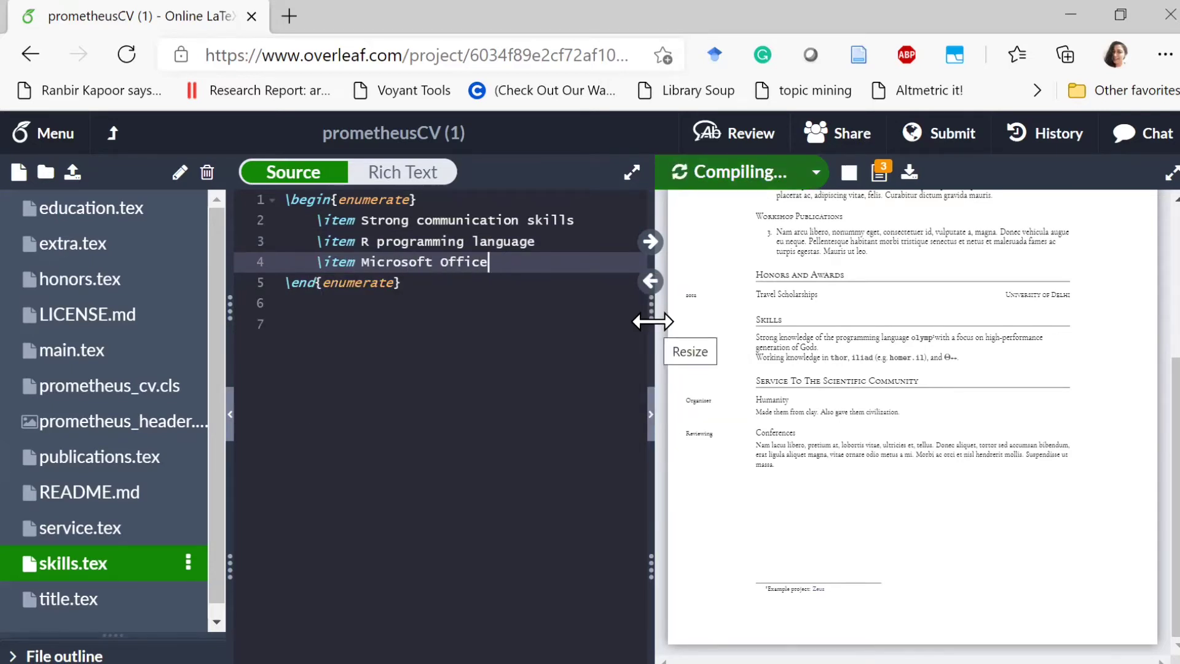
pyautogui.moveTo(652, 319); pyautogui.dragTo(249, 341)
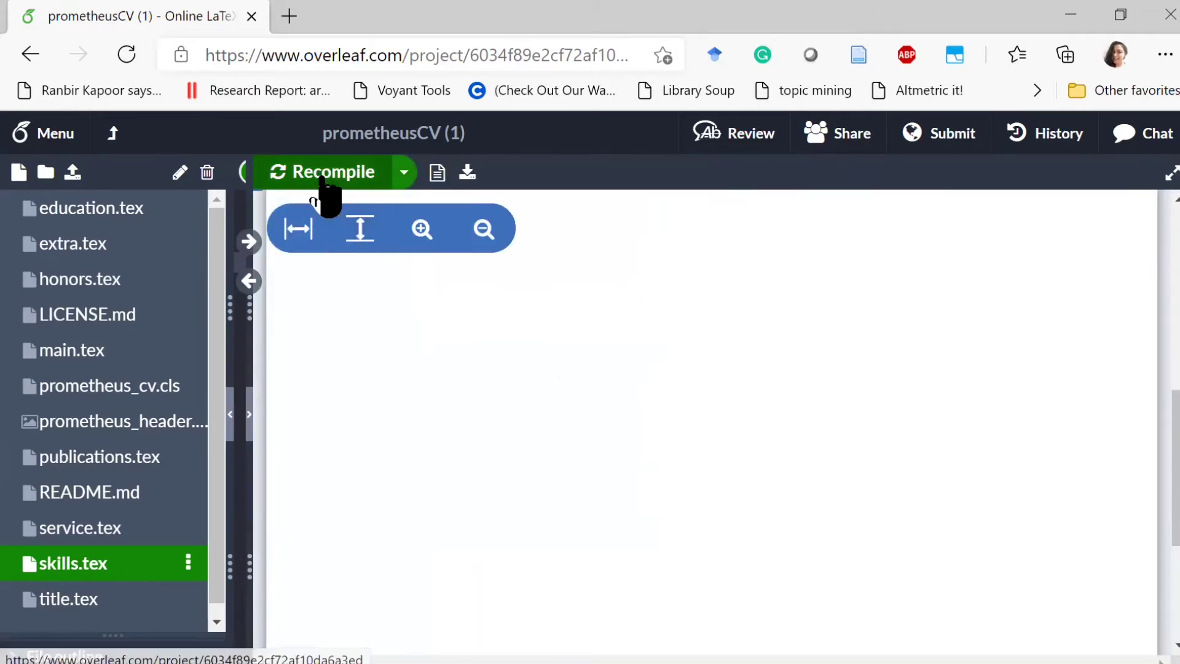
pyautogui.scroll(-1, 540, 382)
pyautogui.scroll(-1, 540, 382)
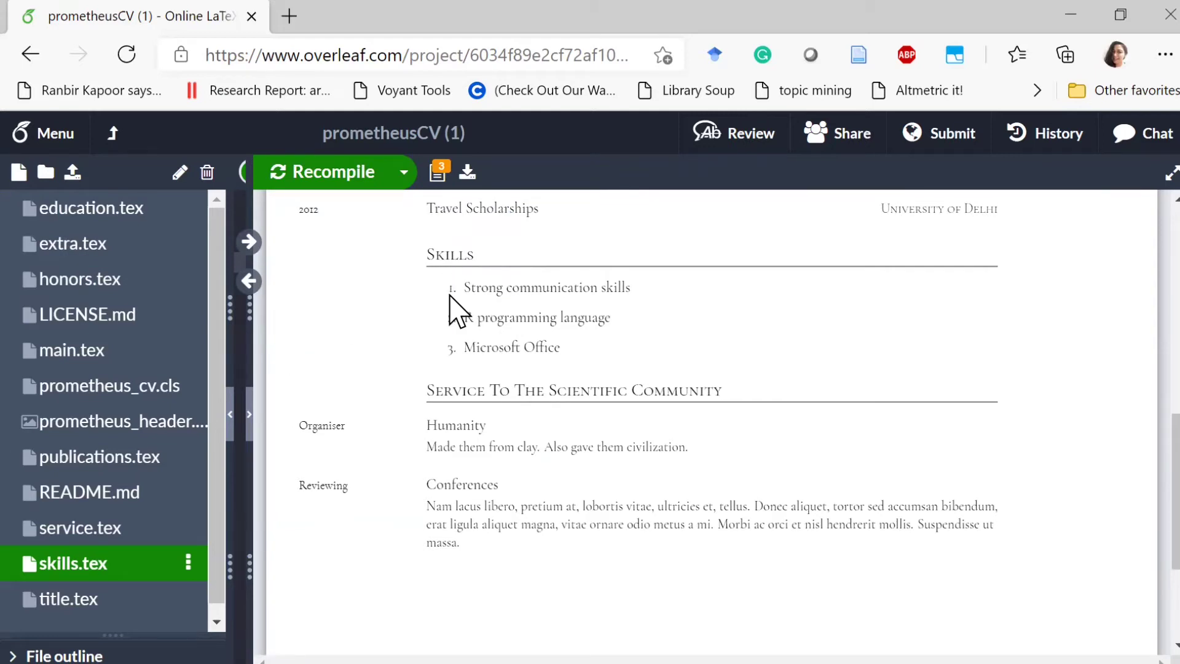
# - Change the Skills enumerate environment to itemize and recompile to show bullet points
pyautogui.moveTo(249, 308); pyautogui.dragTo(690, 301)
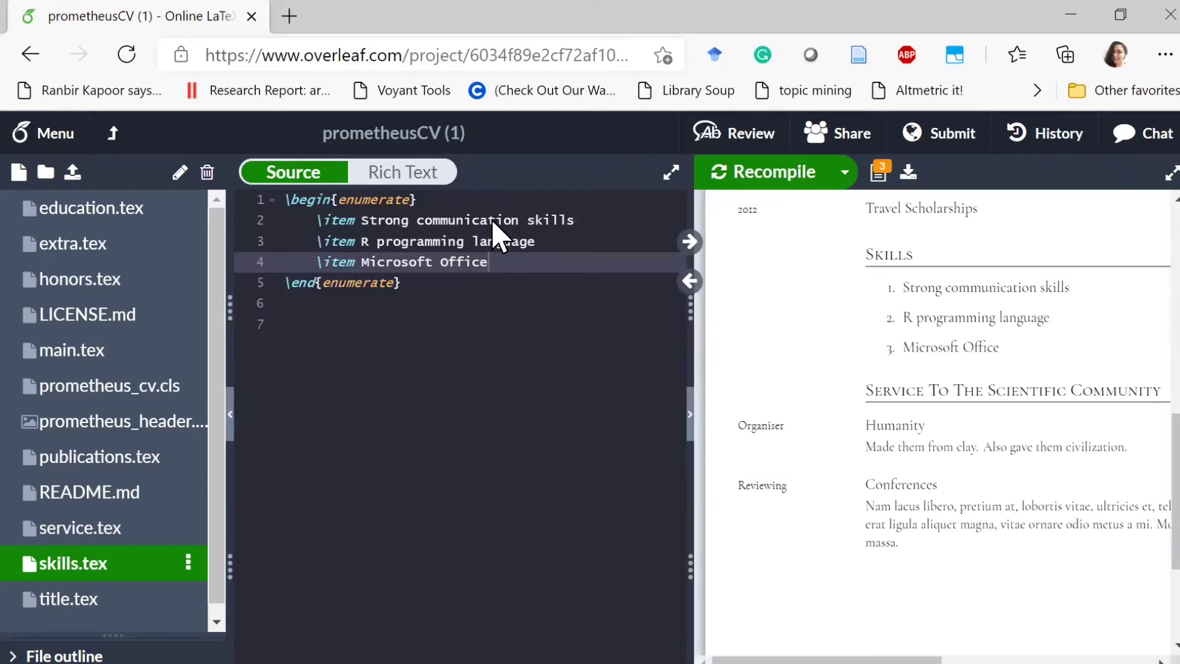
pyautogui.doubleClick(387, 200)
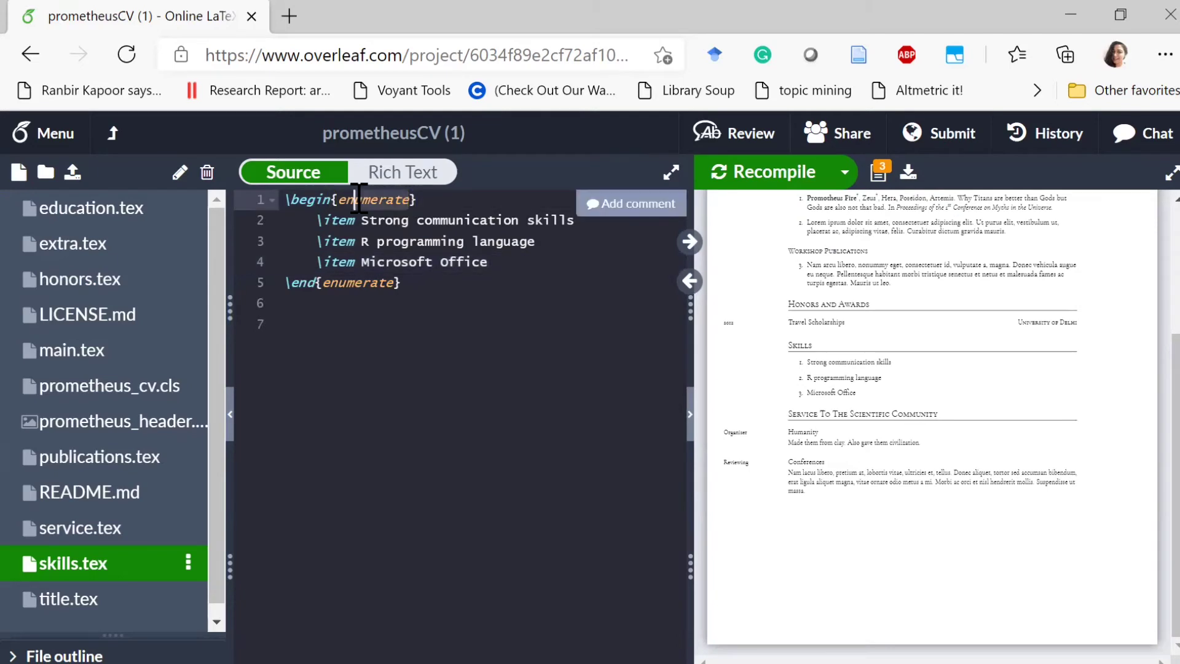
pyautogui.write('eg')
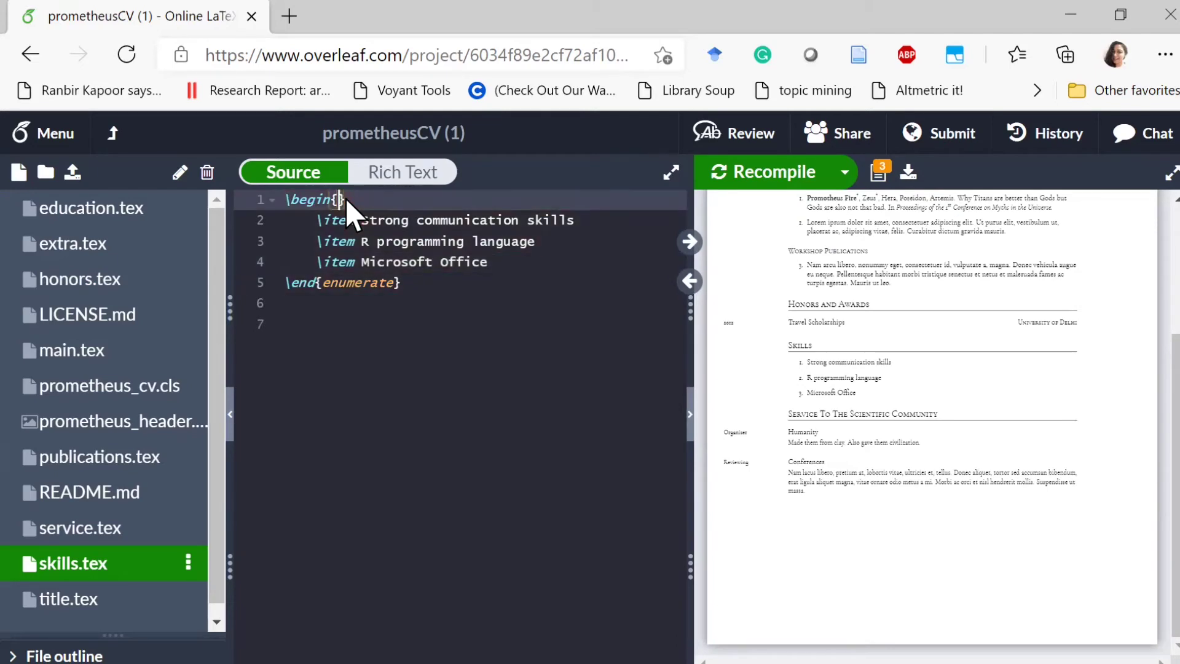
pyautogui.write('in{itemize')
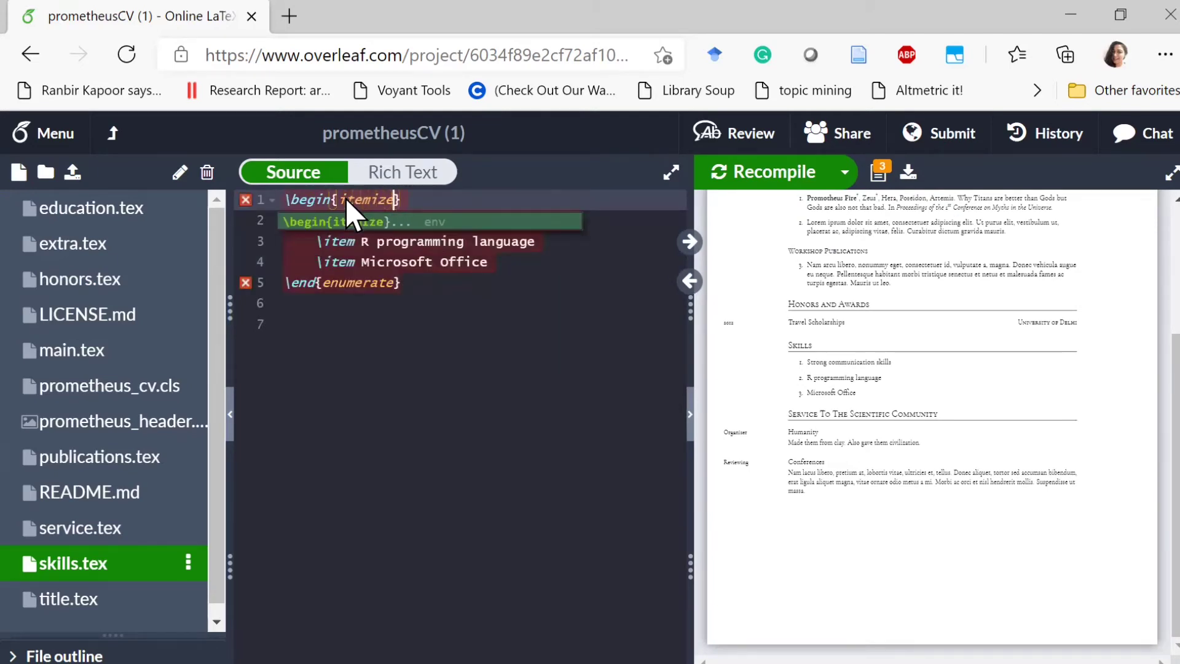
pyautogui.click(384, 369)
pyautogui.moveTo(397, 282); pyautogui.dragTo(330, 286)
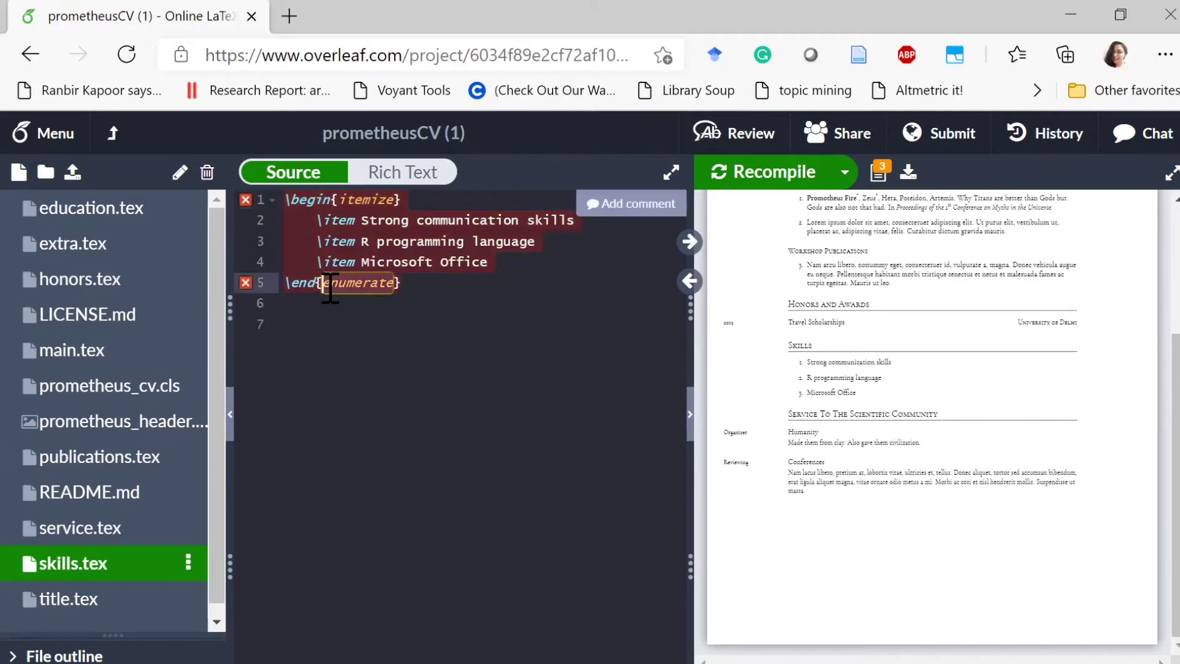
pyautogui.press('BackSpace')
pyautogui.write('itemize')
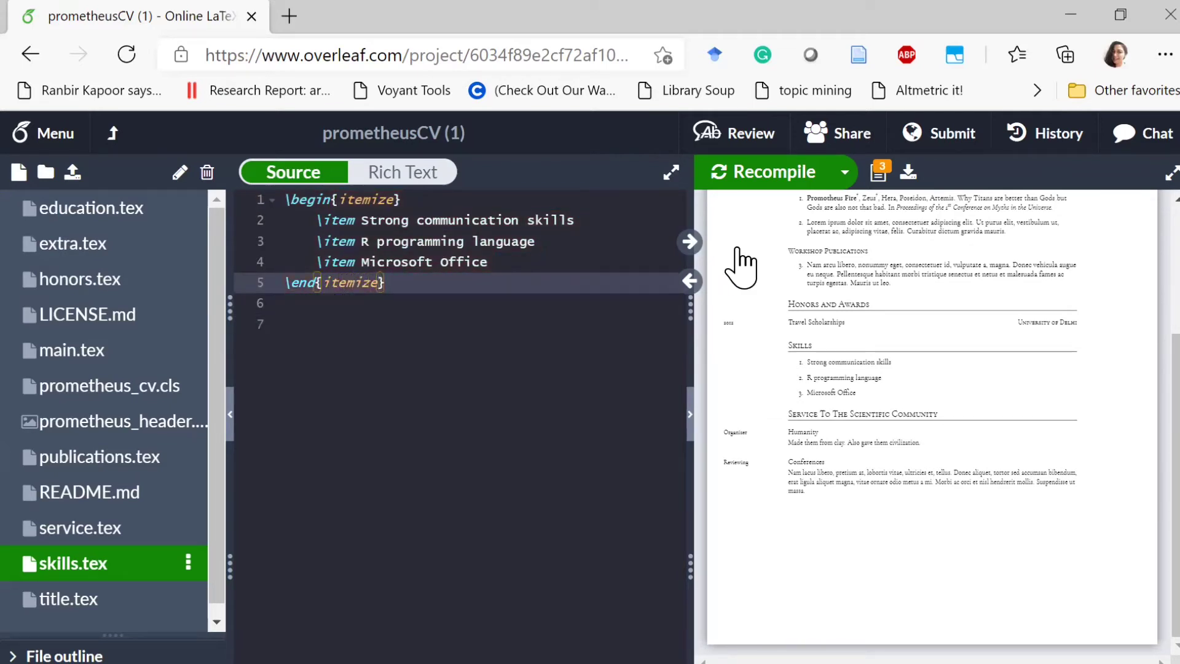
pyautogui.click(754, 185)
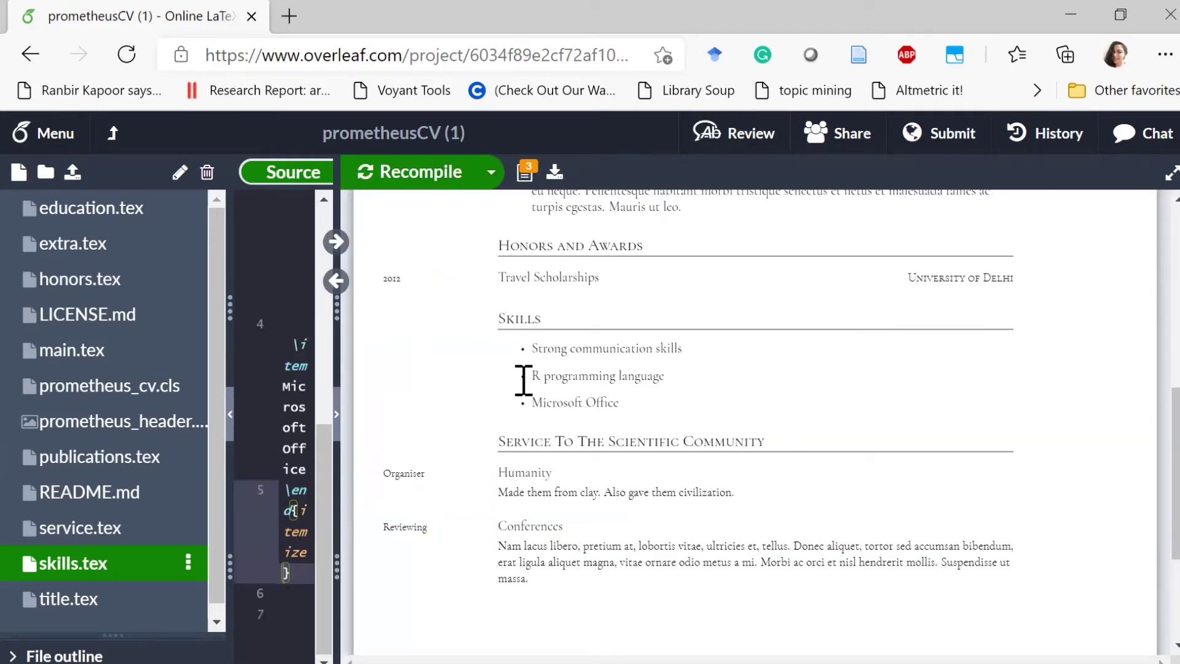
pyautogui.moveTo(334, 341); pyautogui.dragTo(540, 359)
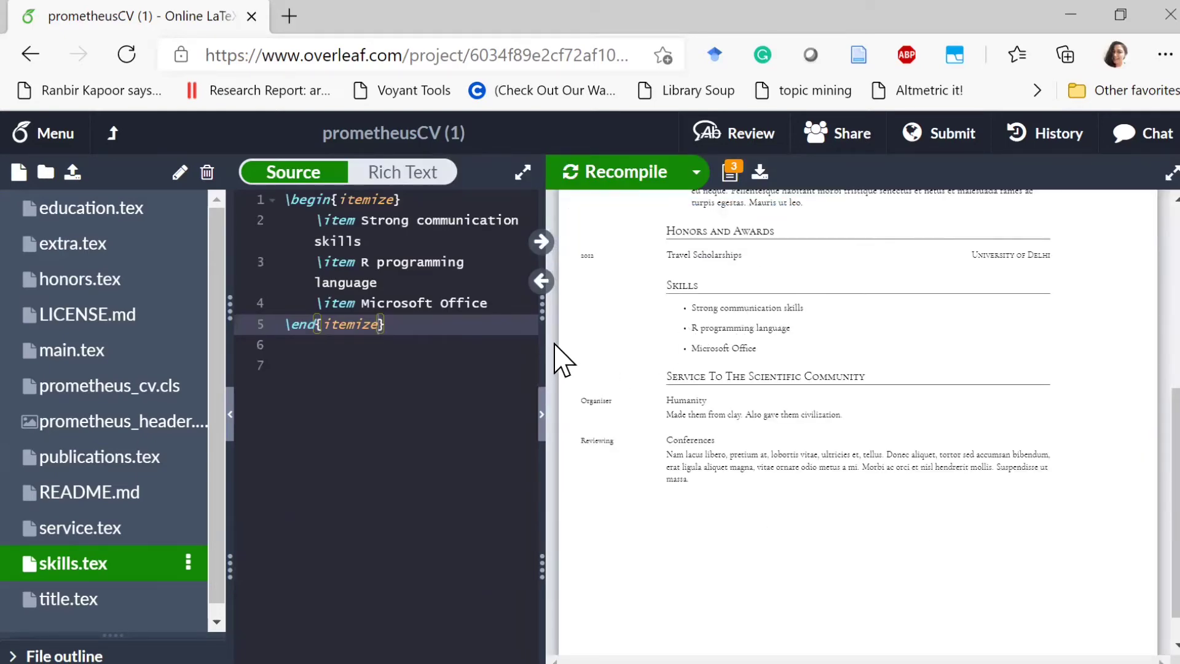
pyautogui.moveTo(544, 336); pyautogui.dragTo(700, 335)
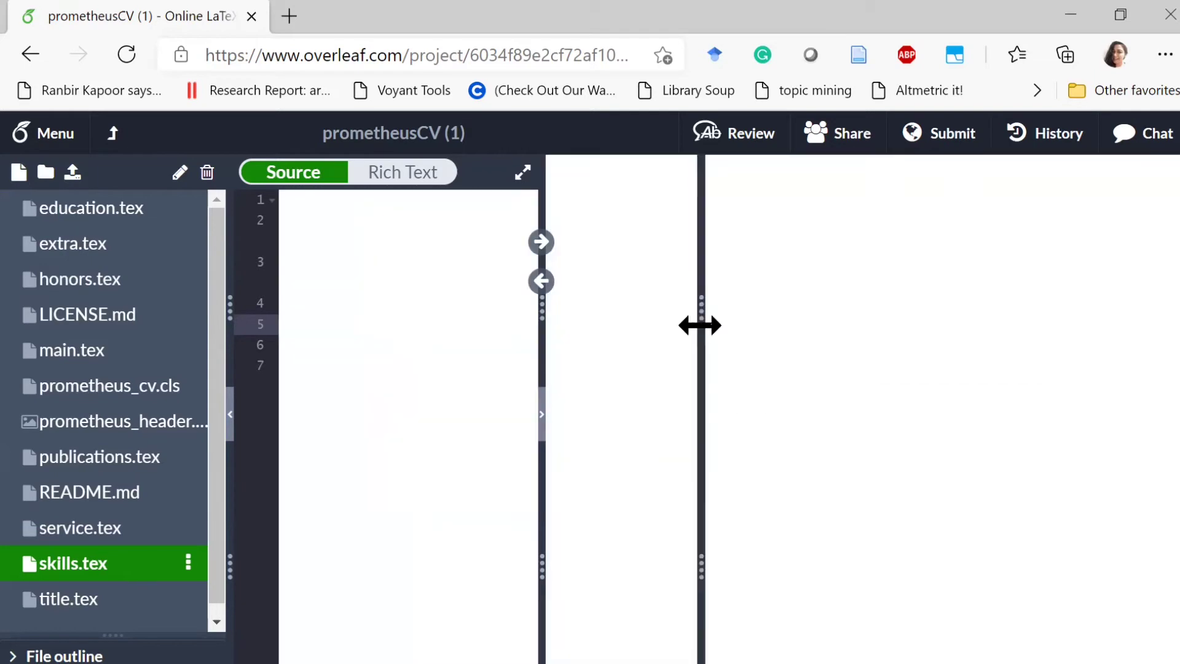
# - Wrap R in \textbf{} and recompile to see it bold
pyautogui.click(361, 241)
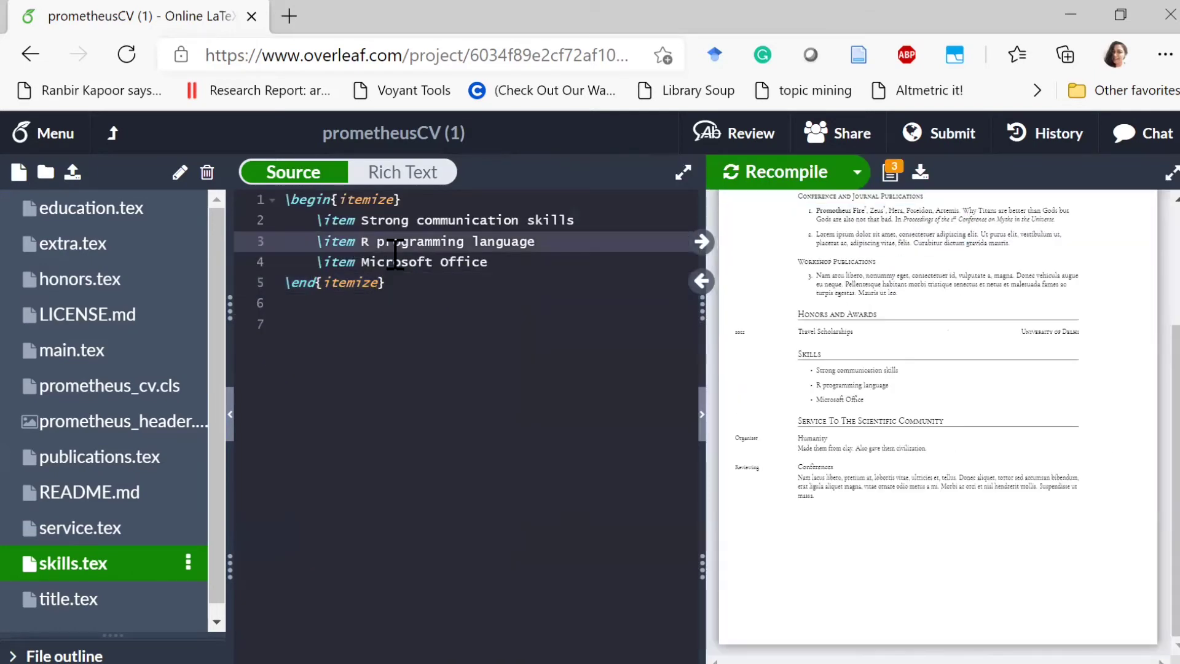
pyautogui.write('\\text')
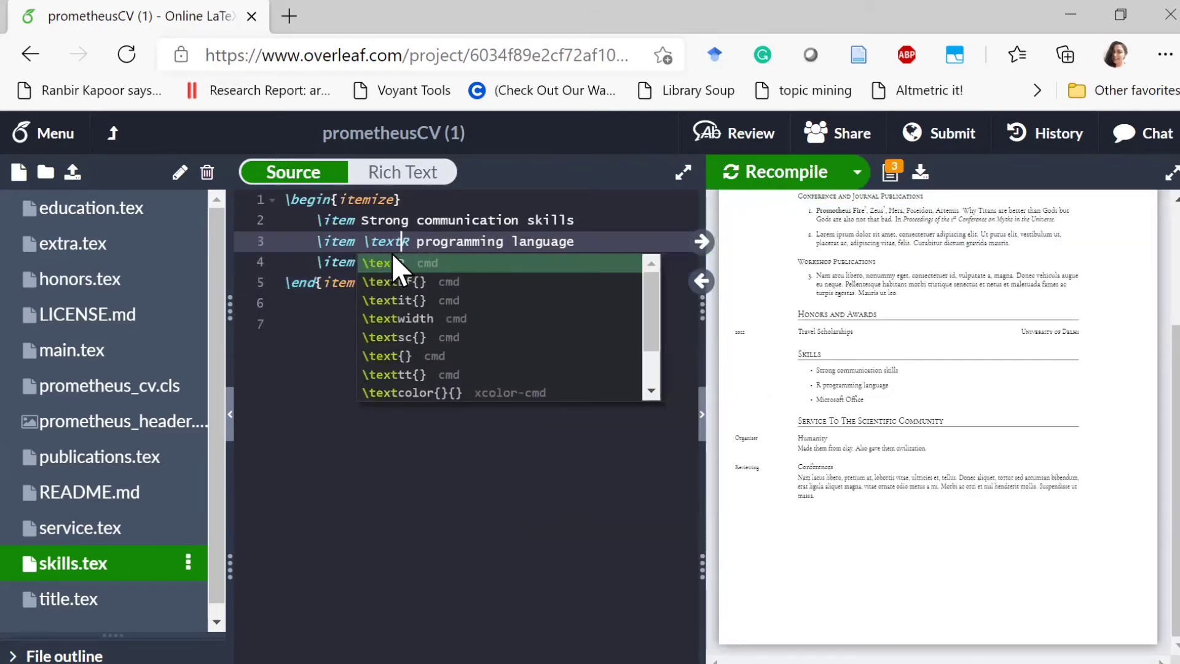
pyautogui.click(393, 261)
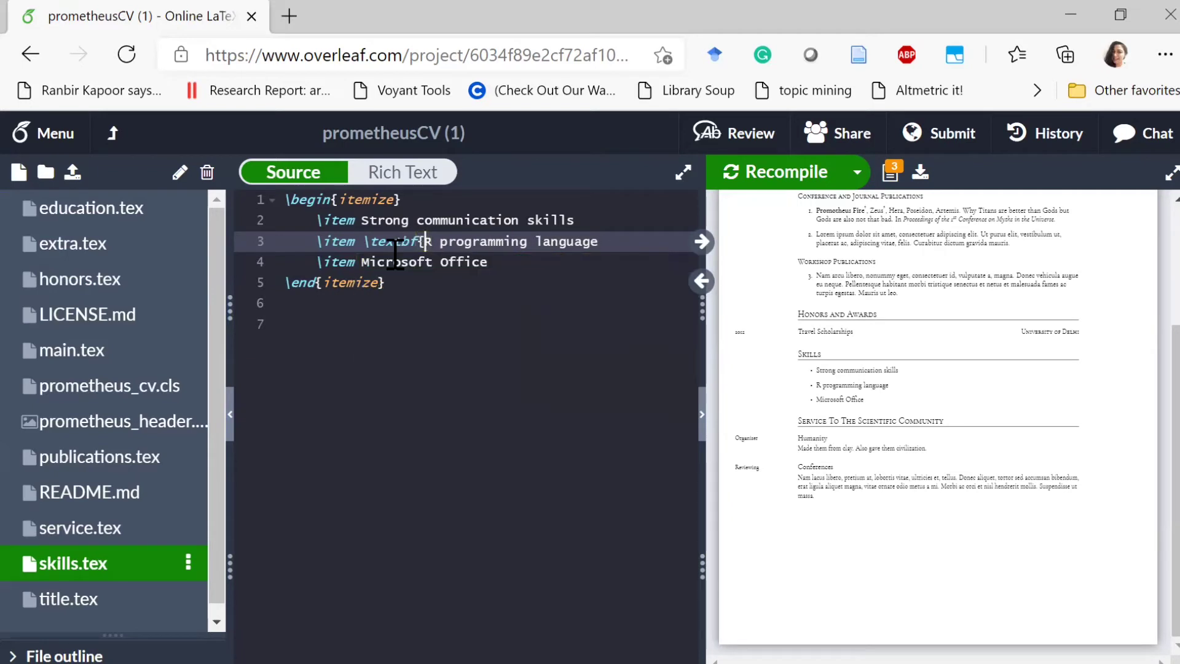
pyautogui.write('}')
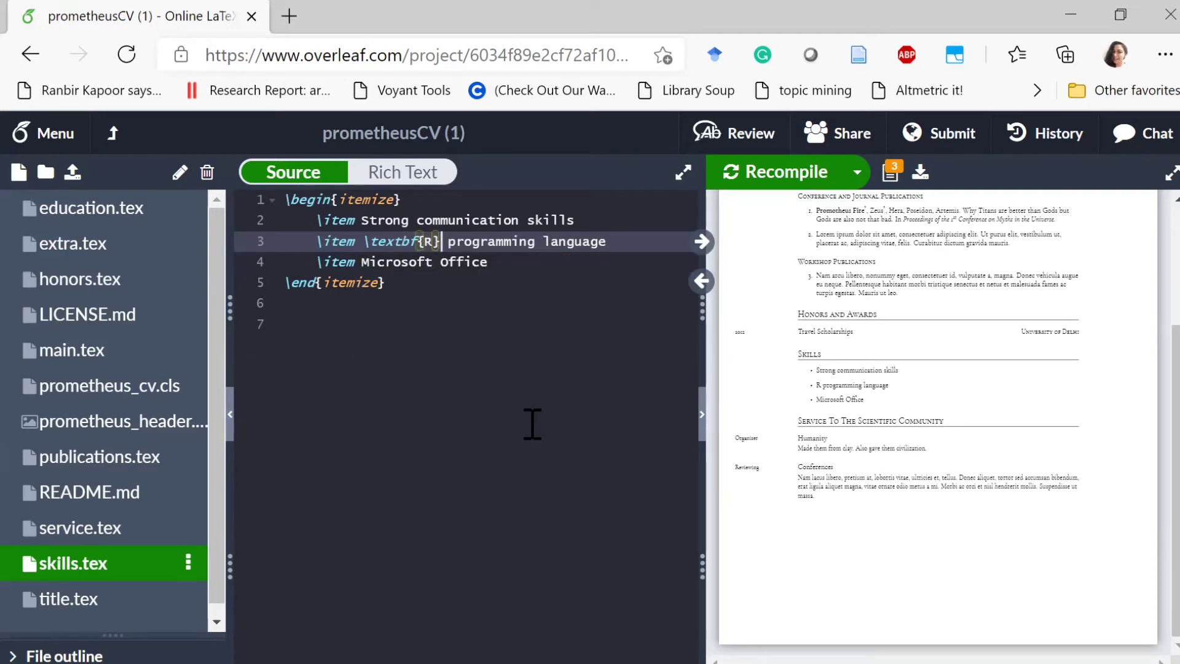
pyautogui.click(532, 424)
pyautogui.moveTo(700, 342); pyautogui.dragTo(637, 326)
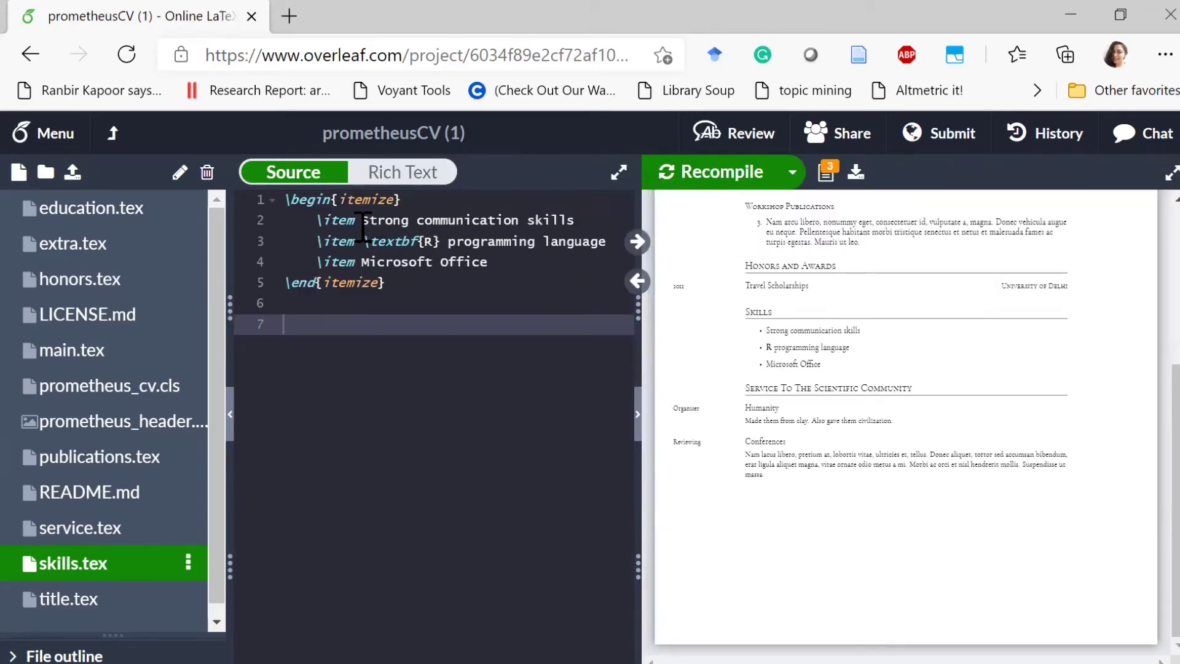
# - Wrap Microsoft Office in \emph{} and check the italics in the preview
pyautogui.click(505, 263)
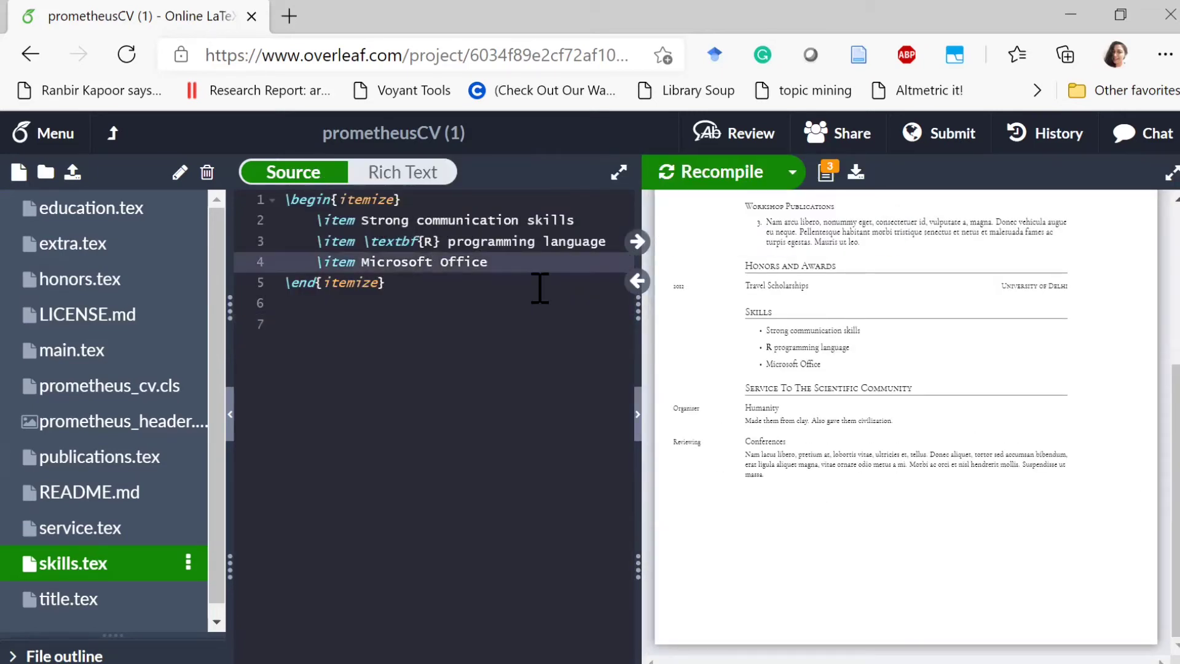
pyautogui.write('\\em')
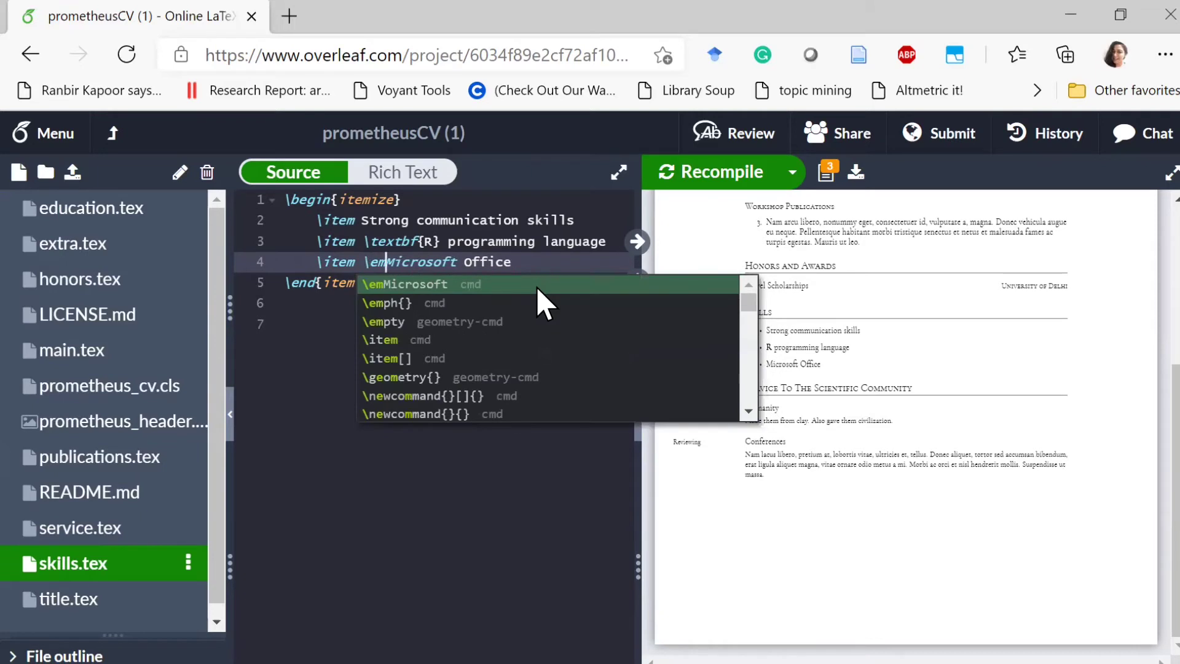
pyautogui.write('ph{')
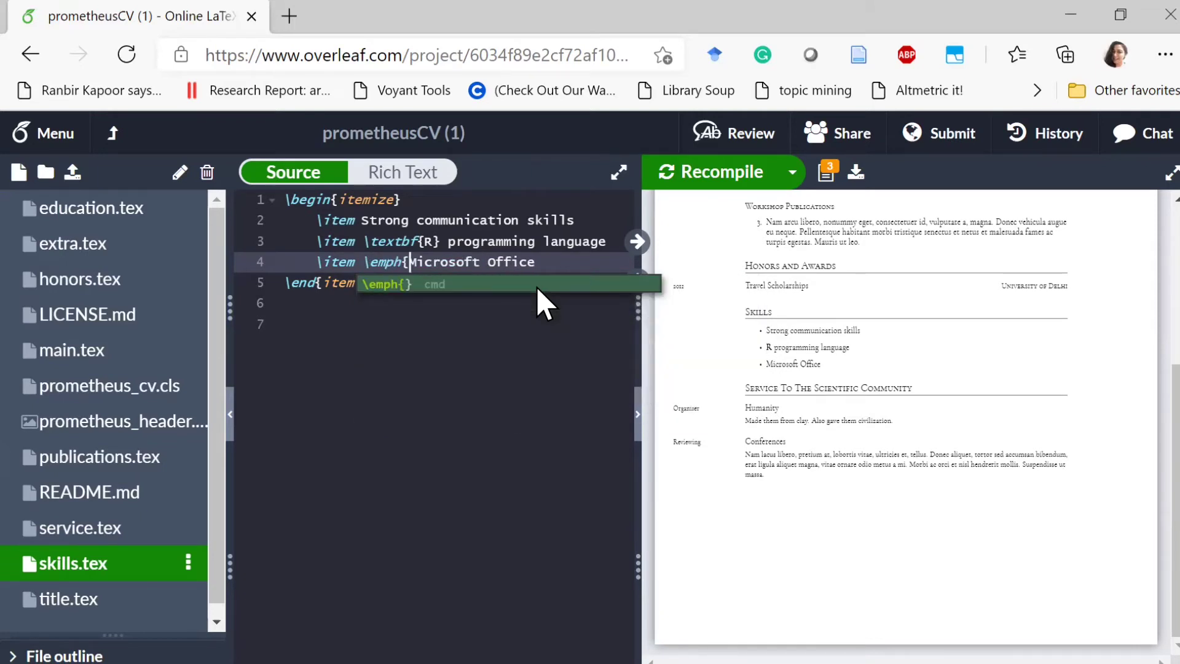
pyautogui.press('Right')
pyautogui.press('Right')
pyautogui.press('Right')
pyautogui.press('Right')
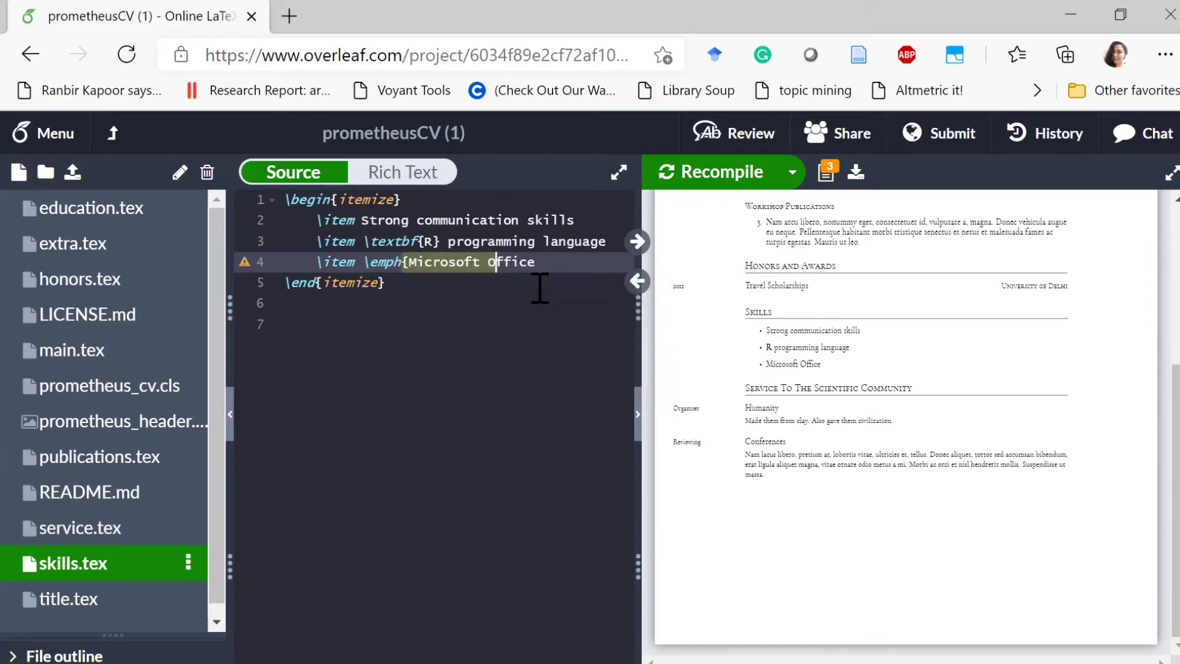
pyautogui.write('}')
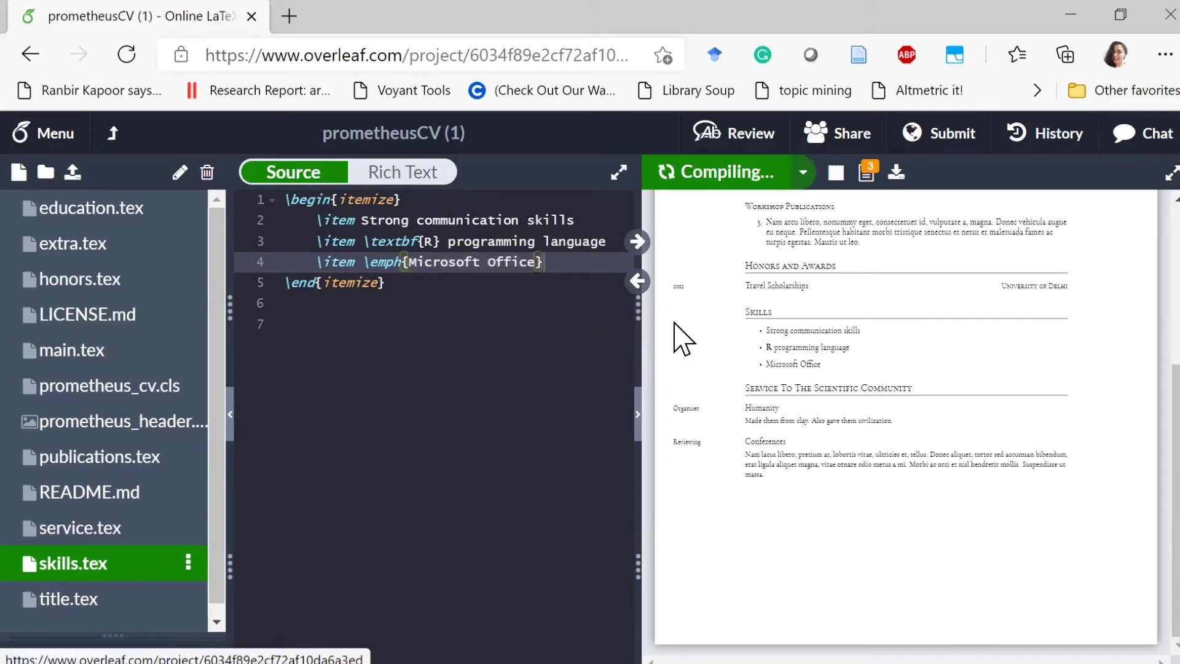
pyautogui.moveTo(639, 327); pyautogui.dragTo(404, 358)
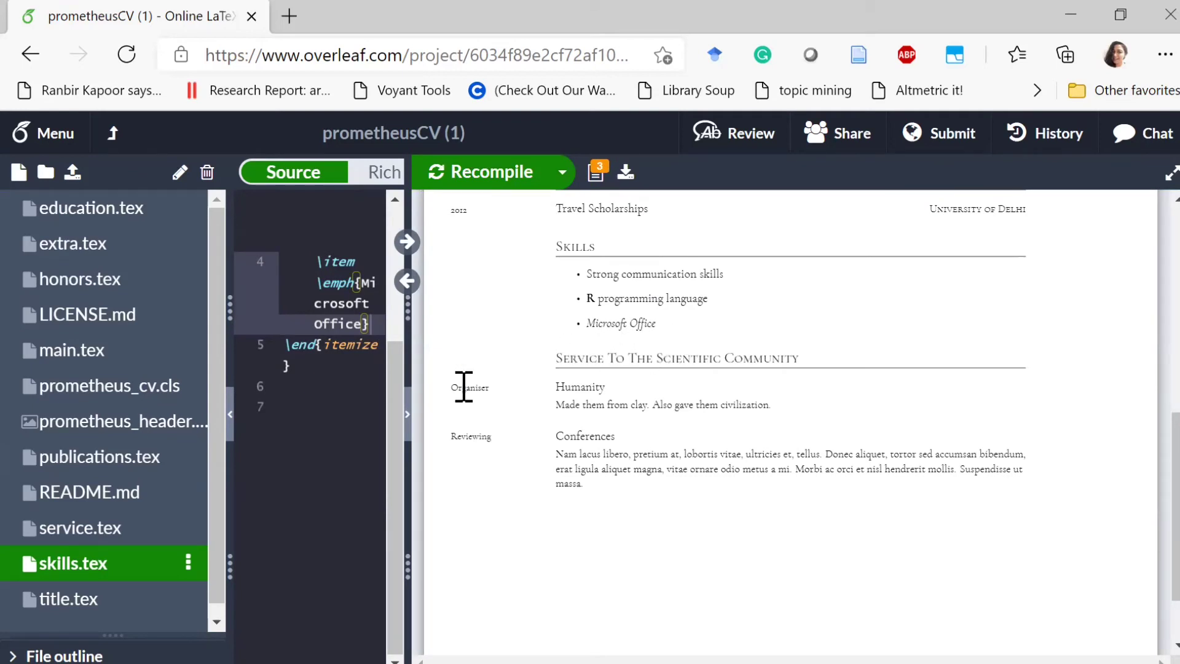
pyautogui.scroll(1, 557, 349)
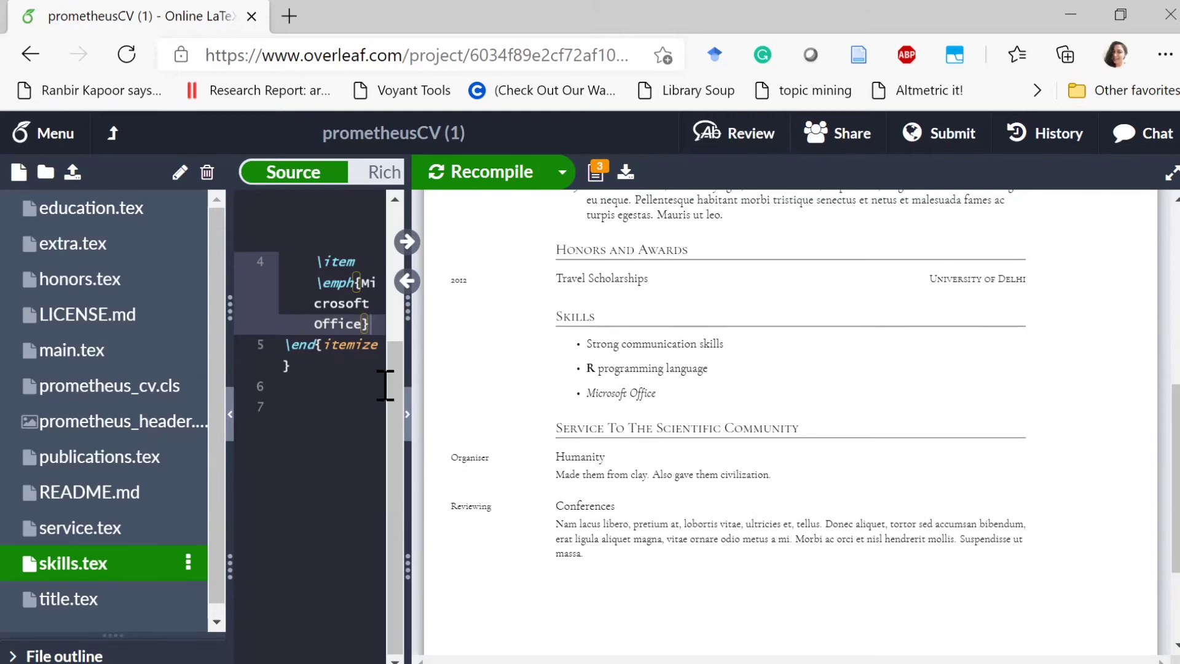
pyautogui.moveTo(409, 351)
pyautogui.mouseDown()
pyautogui.moveTo(765, 344)
pyautogui.moveTo(581, 342)
pyautogui.mouseUp()
# - Rewrite the service entry as 2012 Reviewing for Journal of Big Data
pyautogui.click(81, 528)
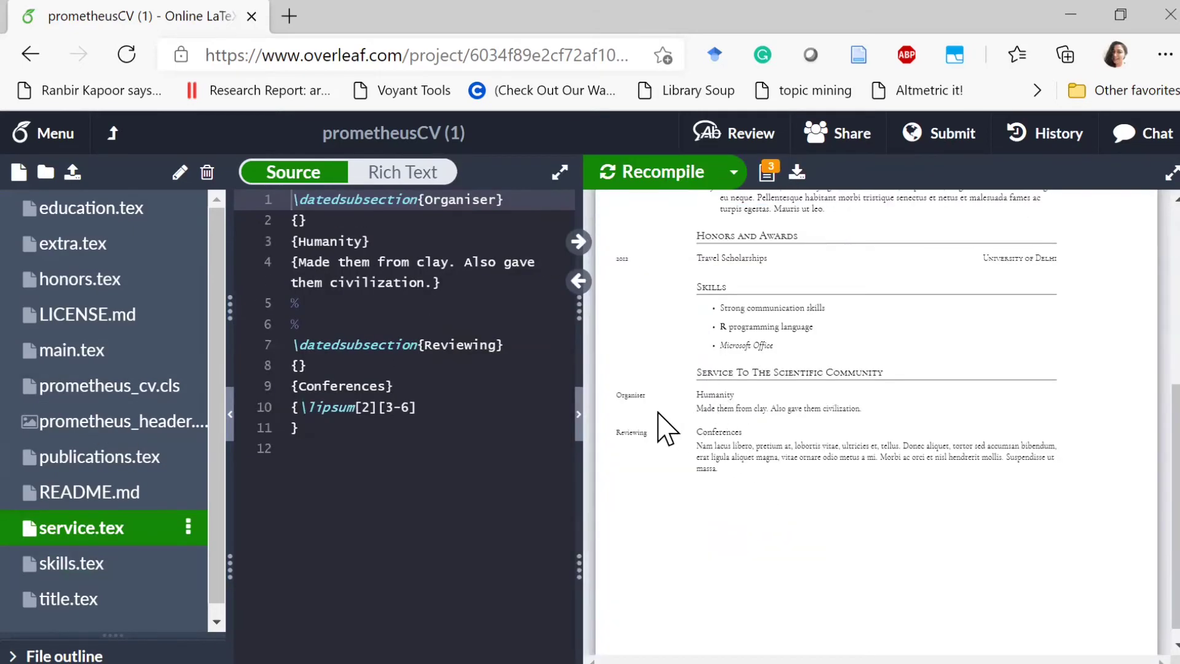
pyautogui.moveTo(498, 200); pyautogui.dragTo(434, 202)
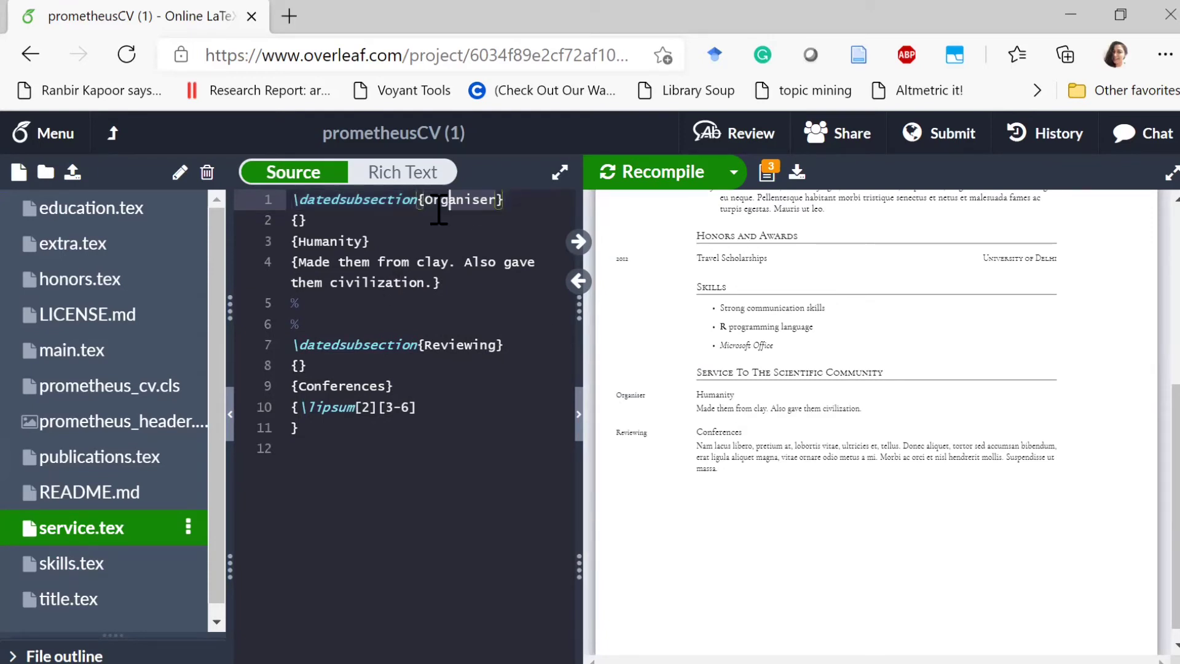
pyautogui.press('BackSpace')
pyautogui.write('2012')
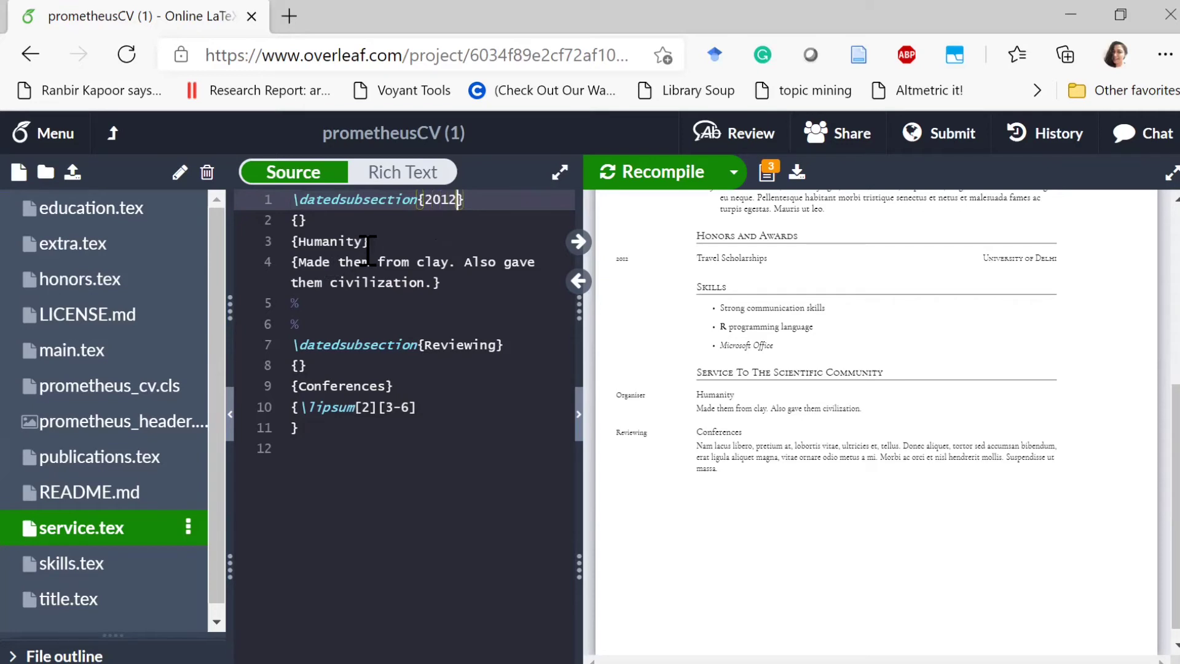
pyautogui.moveTo(363, 242); pyautogui.dragTo(299, 242)
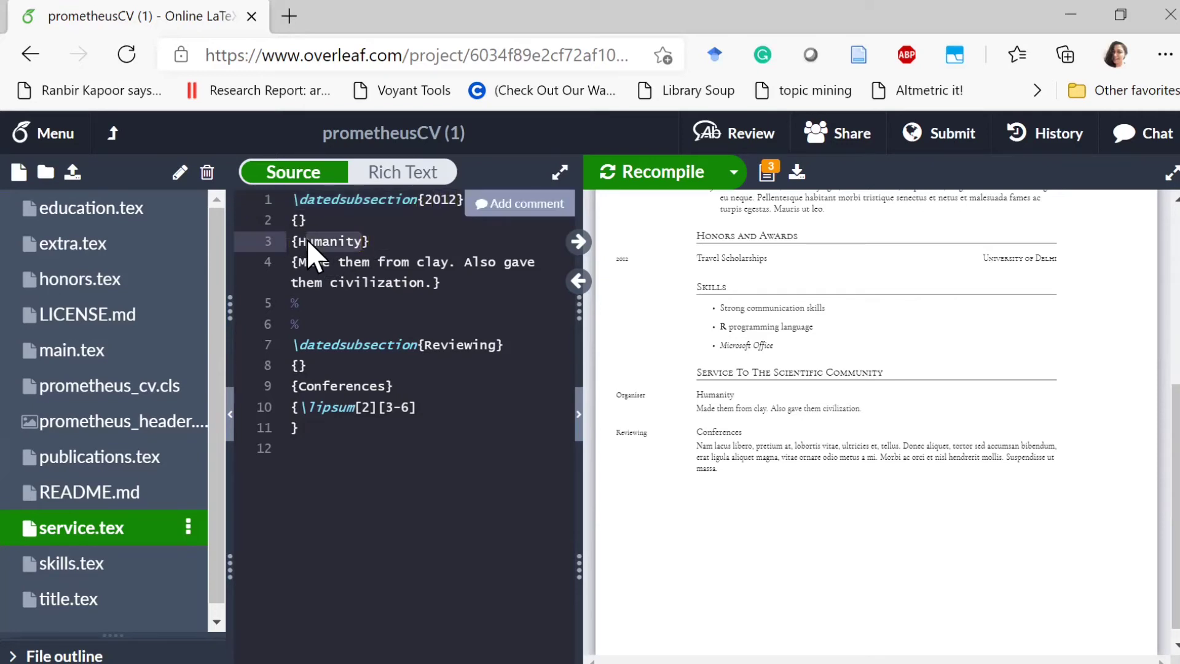
pyautogui.press('BackSpace')
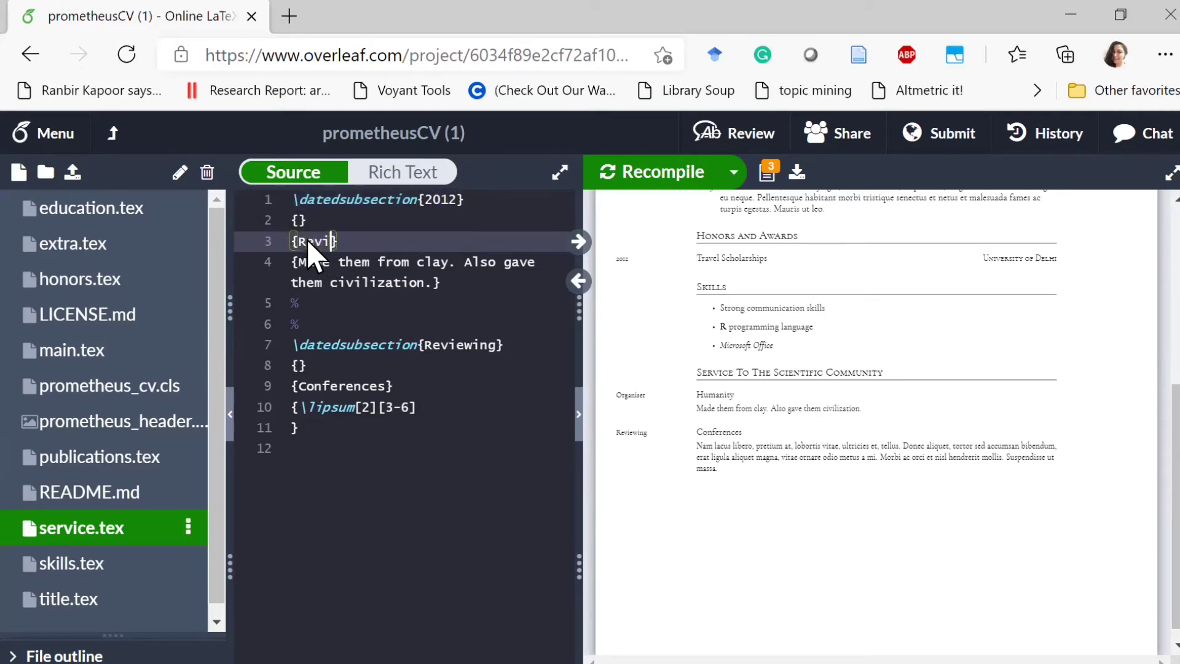
pyautogui.press('BackSpace')
pyautogui.write('ewig')
pyautogui.press('BackSpace')
pyautogui.press('BackSpace')
pyautogui.write('ing')
pyautogui.moveTo(293, 263); pyautogui.dragTo(437, 284)
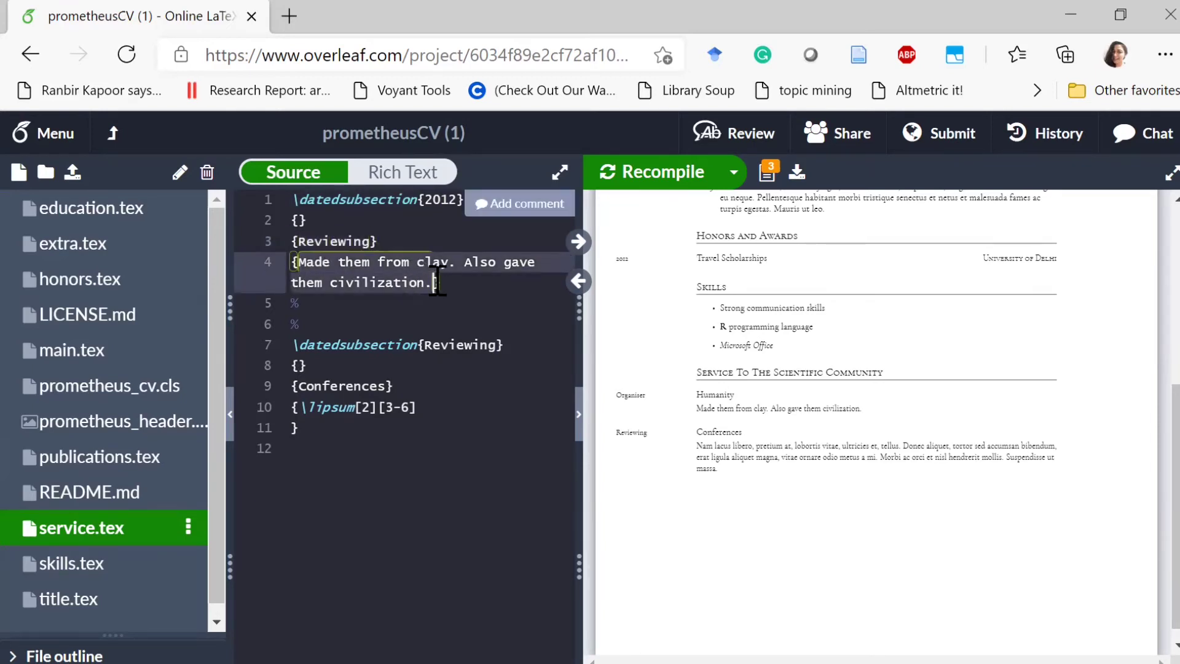
pyautogui.press('BackSpace')
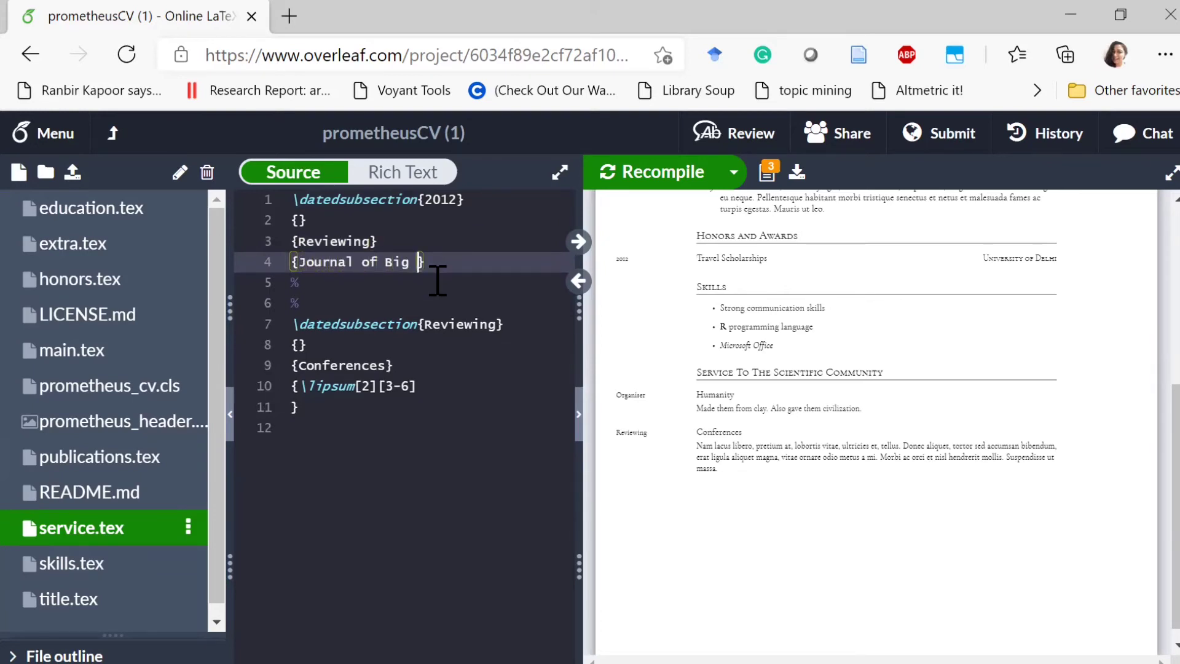
pyautogui.write('Data')
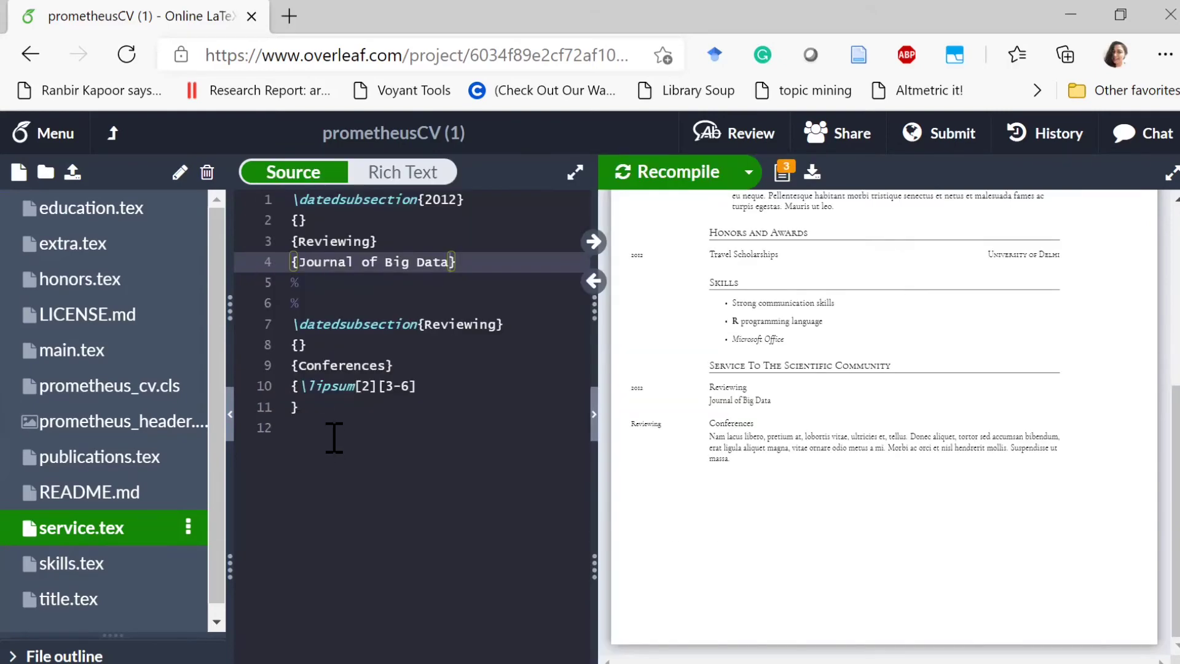
# - Delete the Conferences entry block from service.tex
pyautogui.moveTo(332, 434); pyautogui.dragTo(291, 296)
pyautogui.press('BackSpace')
pyautogui.scroll(3, 530, 551)
pyautogui.scroll(5, 526, 553)
pyautogui.scroll(-4, 526, 548)
pyautogui.scroll(-4, 526, 544)
pyautogui.moveTo(310, 350); pyautogui.dragTo(605, 466)
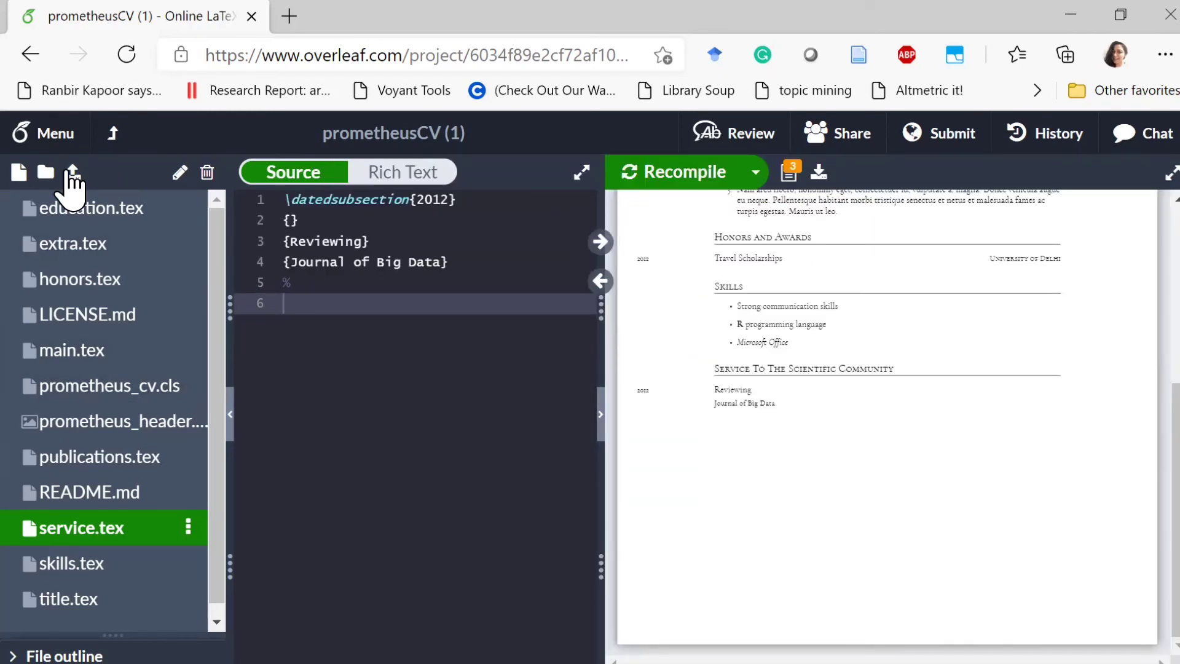
# - Create workshops.tex and paste the Reviewing entry into it as a template
pyautogui.click(19, 176)
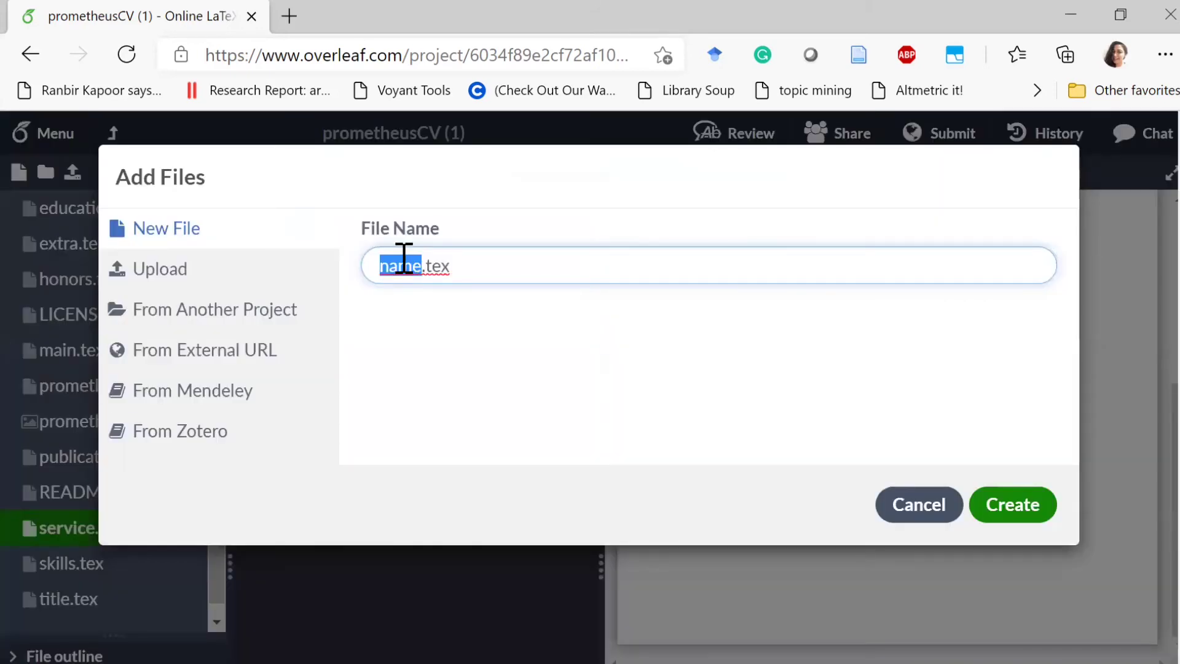
pyautogui.press('BackSpace')
pyautogui.write('workshops')
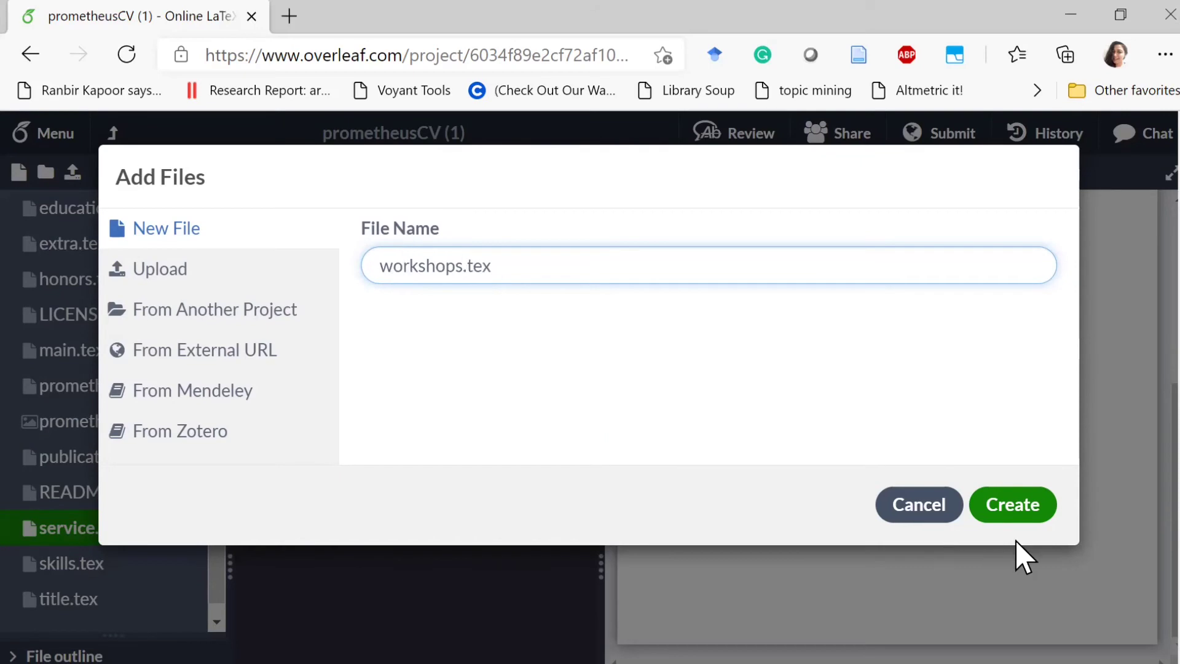
pyautogui.click(990, 514)
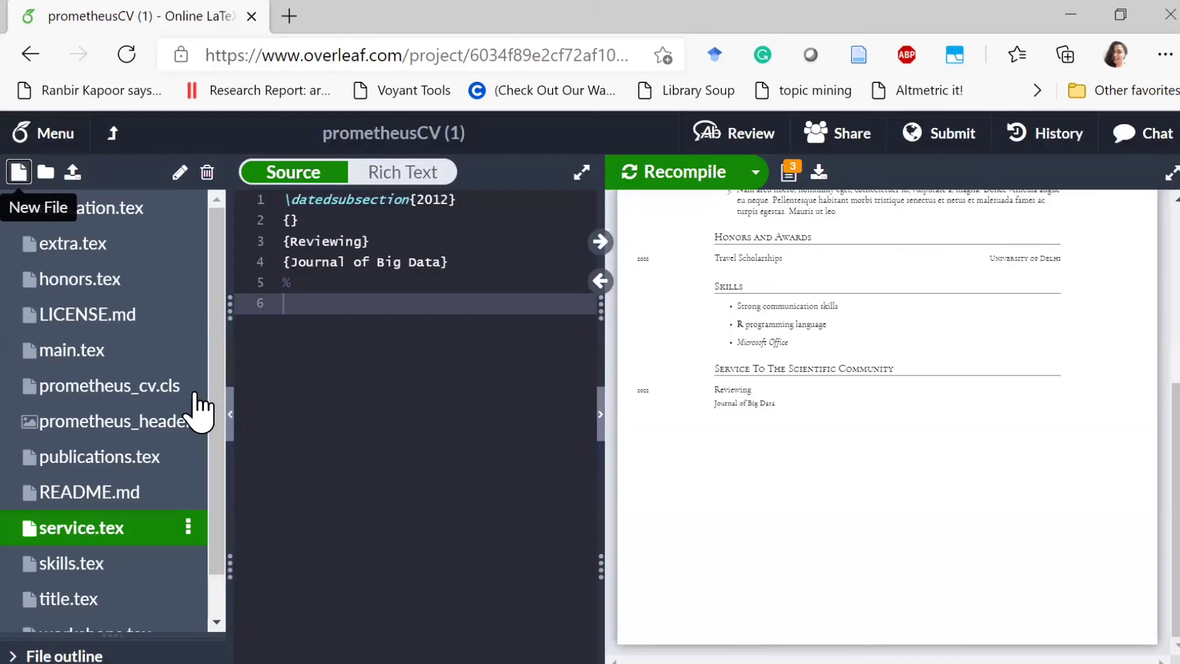
pyautogui.scroll(-1, 143, 498)
pyautogui.moveTo(285, 199); pyautogui.dragTo(454, 263)
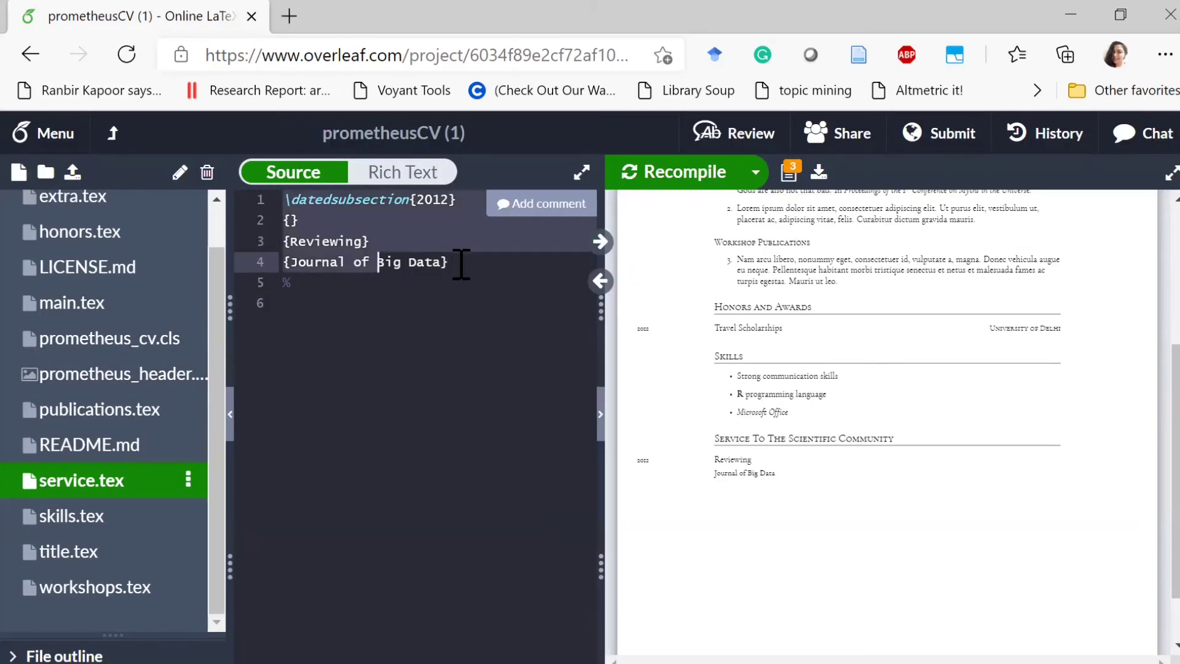
pyautogui.click(86, 588)
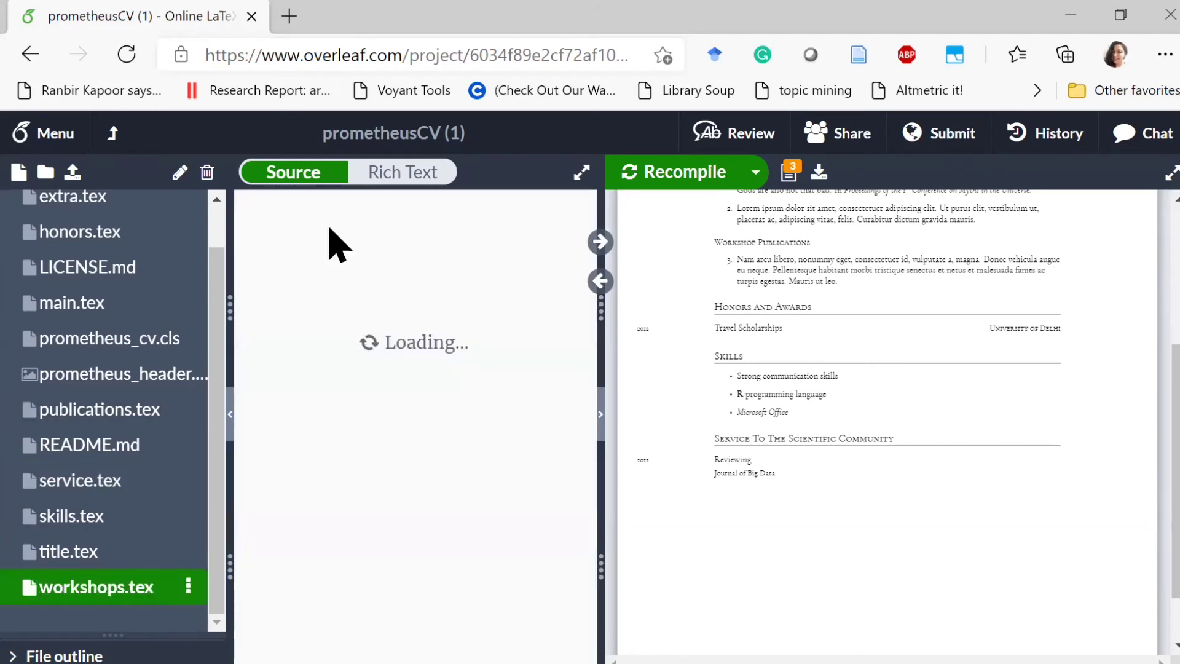
pyautogui.write('\\datedsubsection{2012} {} {Reviewing} {Journal of Big Data}')
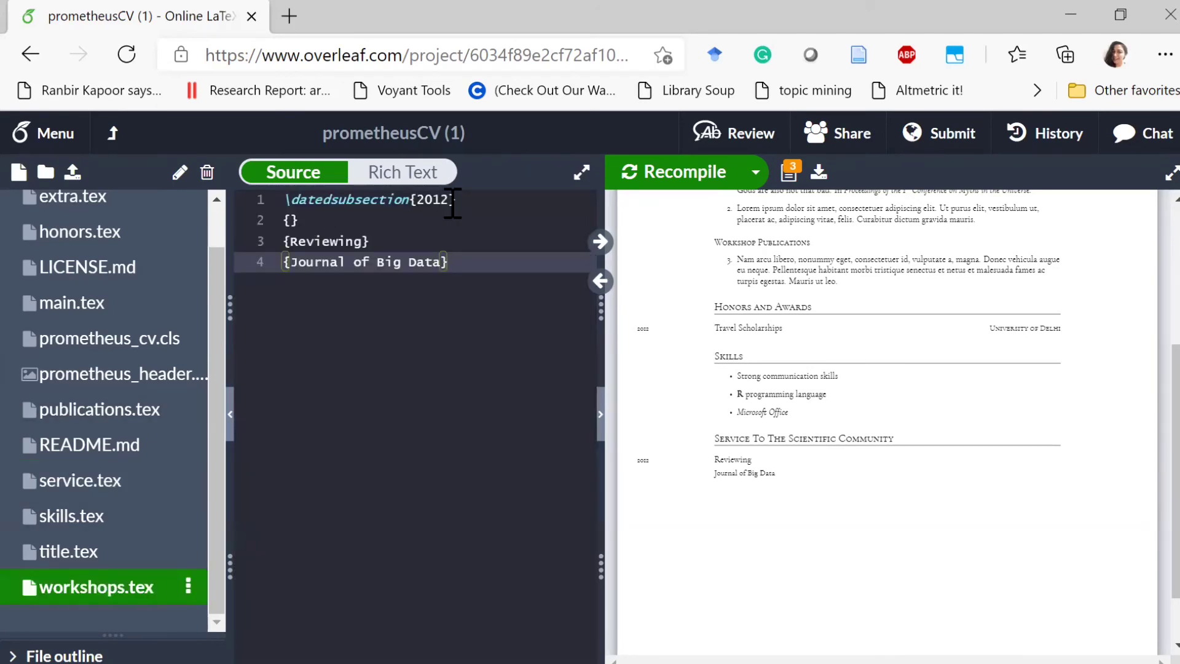
# - Edit the entry to 2019, R programming, Virtual, University of Delhi
pyautogui.doubleClick(445, 199)
pyautogui.press('BackSpace')
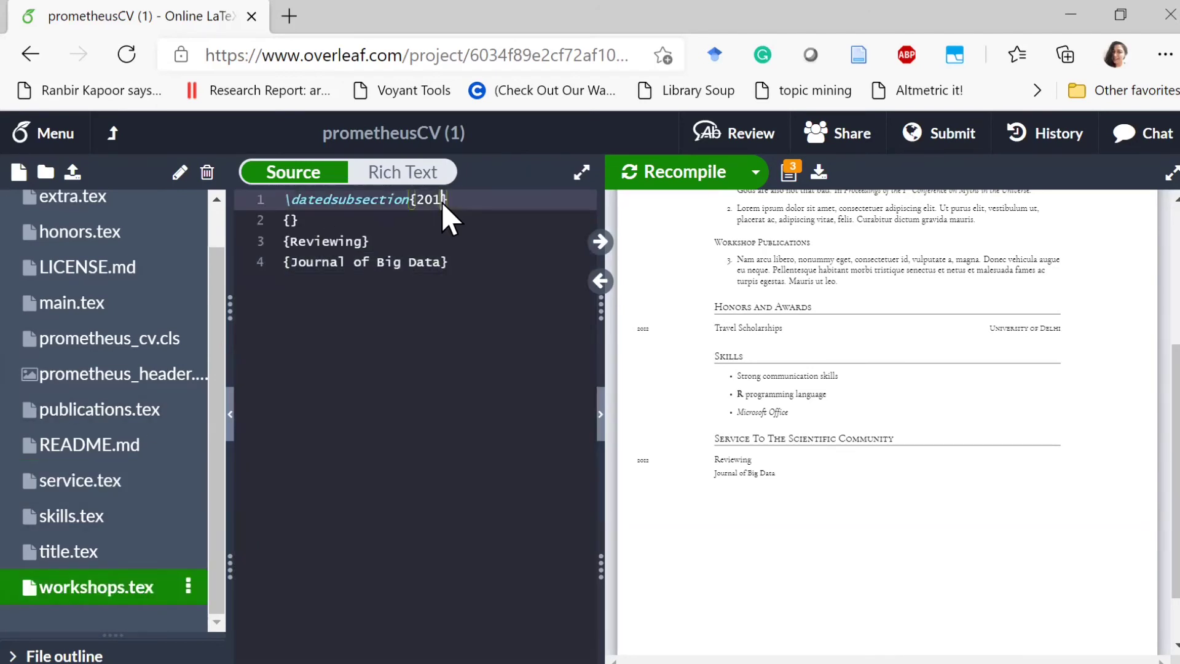
pyautogui.write('9')
pyautogui.moveTo(371, 242); pyautogui.dragTo(294, 242)
pyautogui.write('LE')
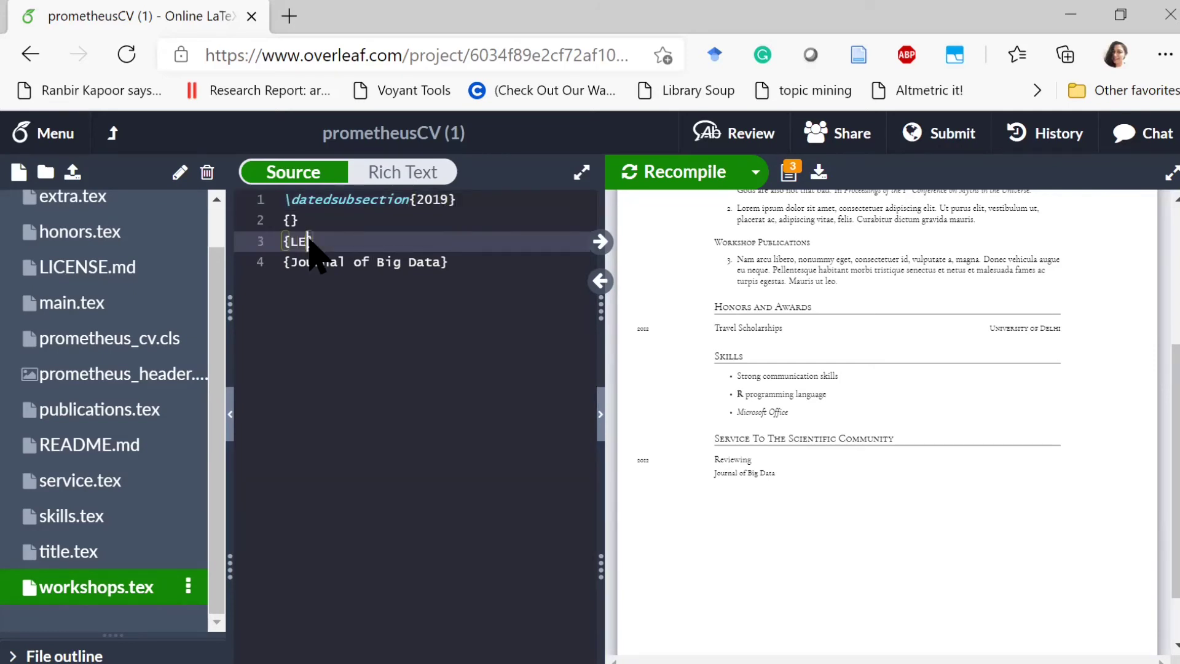
pyautogui.write('R programing')
pyautogui.rightClick(351, 242)
pyautogui.click(465, 330)
pyautogui.click(470, 268)
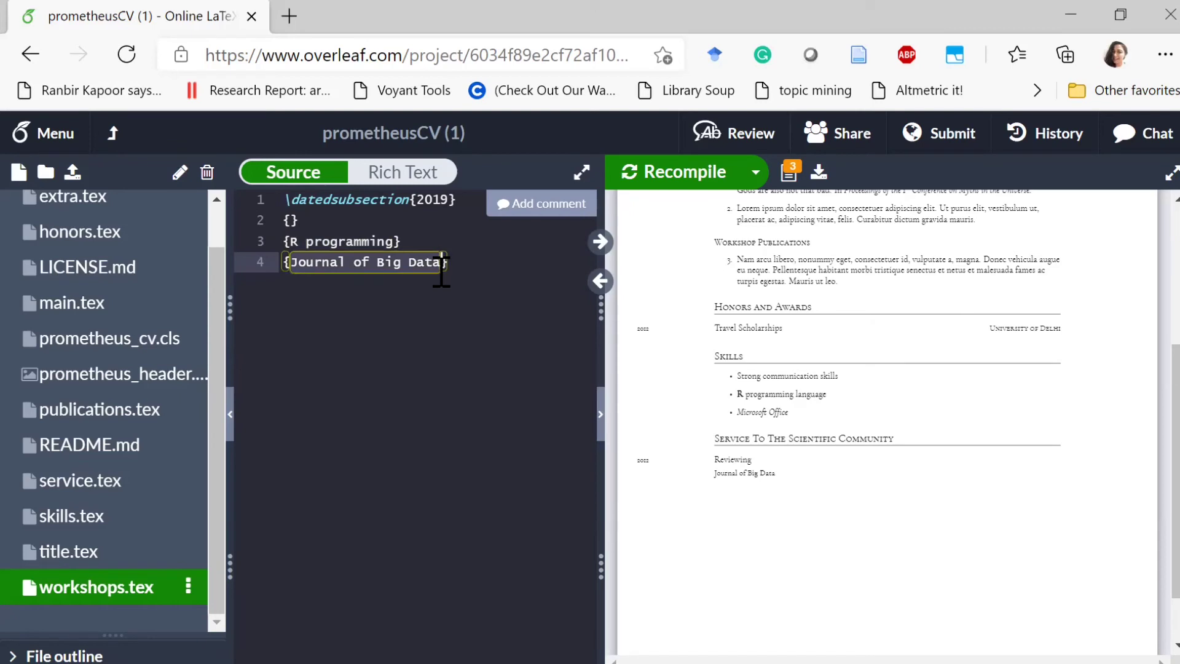
pyautogui.press('BackSpace')
pyautogui.write('Virtual, University')
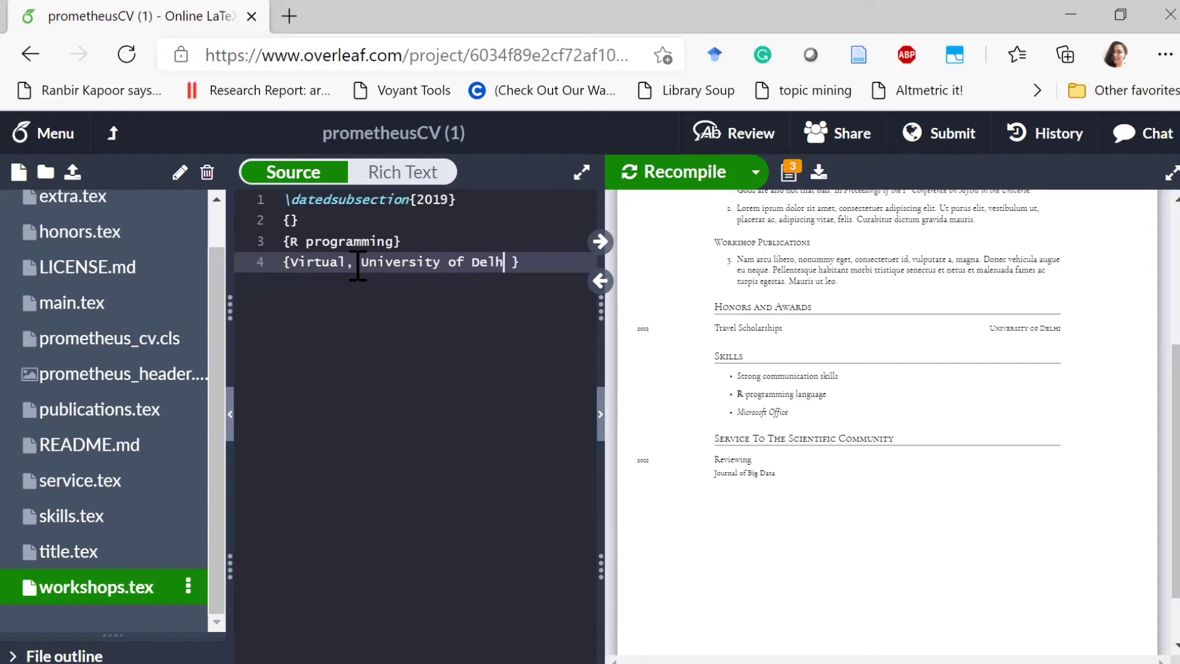
pyautogui.scroll(2, 139, 443)
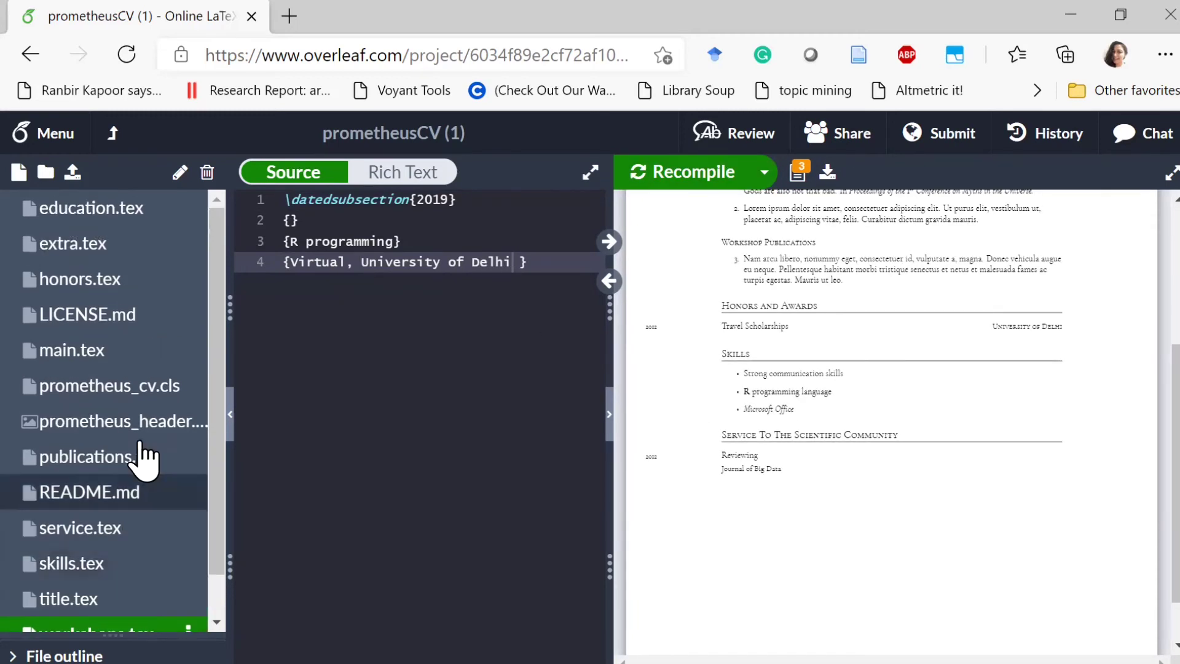
# - Add \section{Workshops Attended} with \input{workshops.tex} after Publications in main.tex and recompile
pyautogui.click(133, 365)
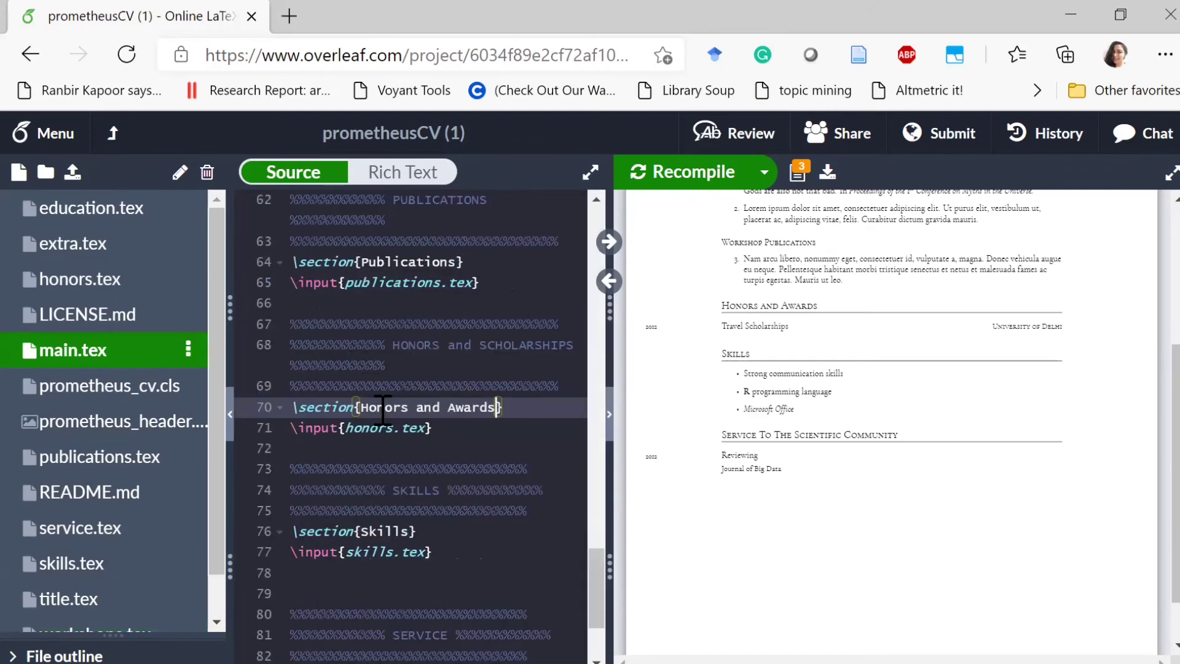
pyautogui.scroll(-2, 382, 409)
pyautogui.scroll(-3, 383, 409)
pyautogui.scroll(-2, 369, 368)
pyautogui.click(350, 387)
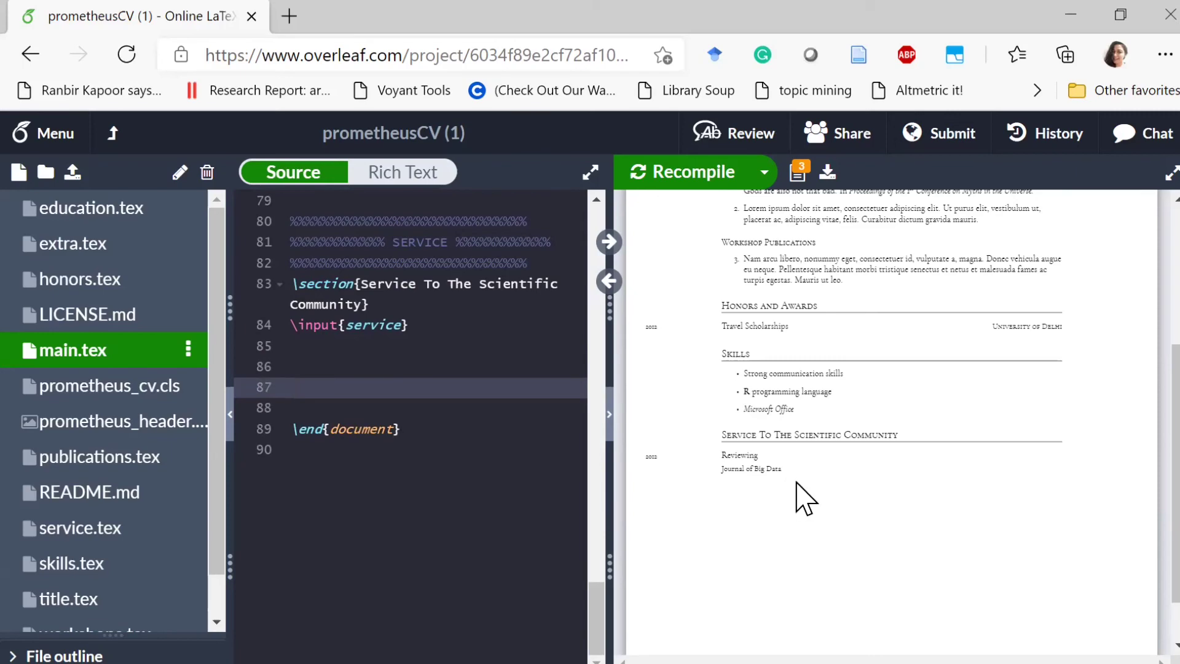
pyautogui.scroll(-1, 781, 579)
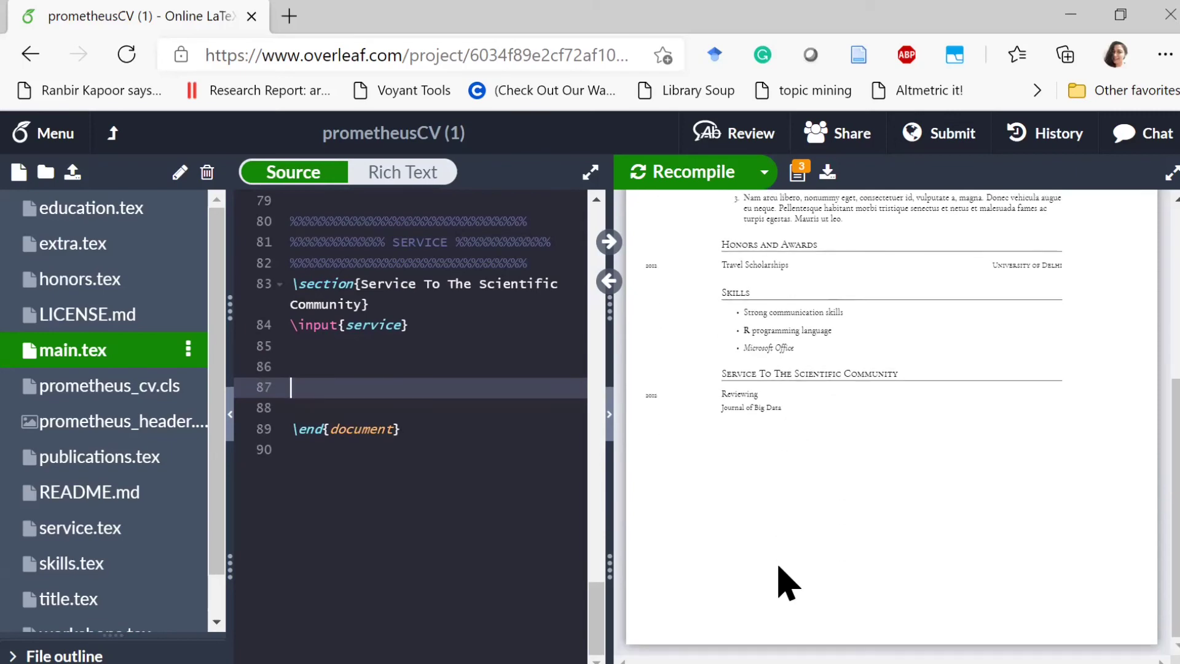
pyautogui.scroll(2, 775, 461)
pyautogui.scroll(2, 784, 397)
pyautogui.scroll(1, 811, 517)
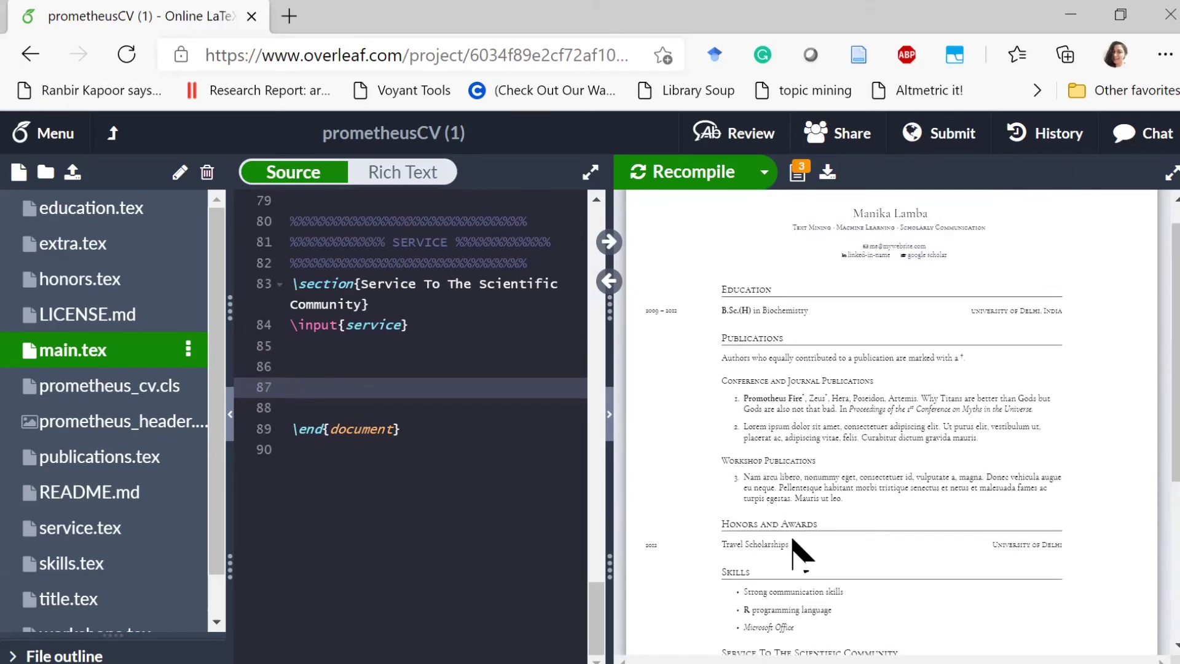
pyautogui.scroll(3, 542, 502)
pyautogui.scroll(3, 496, 500)
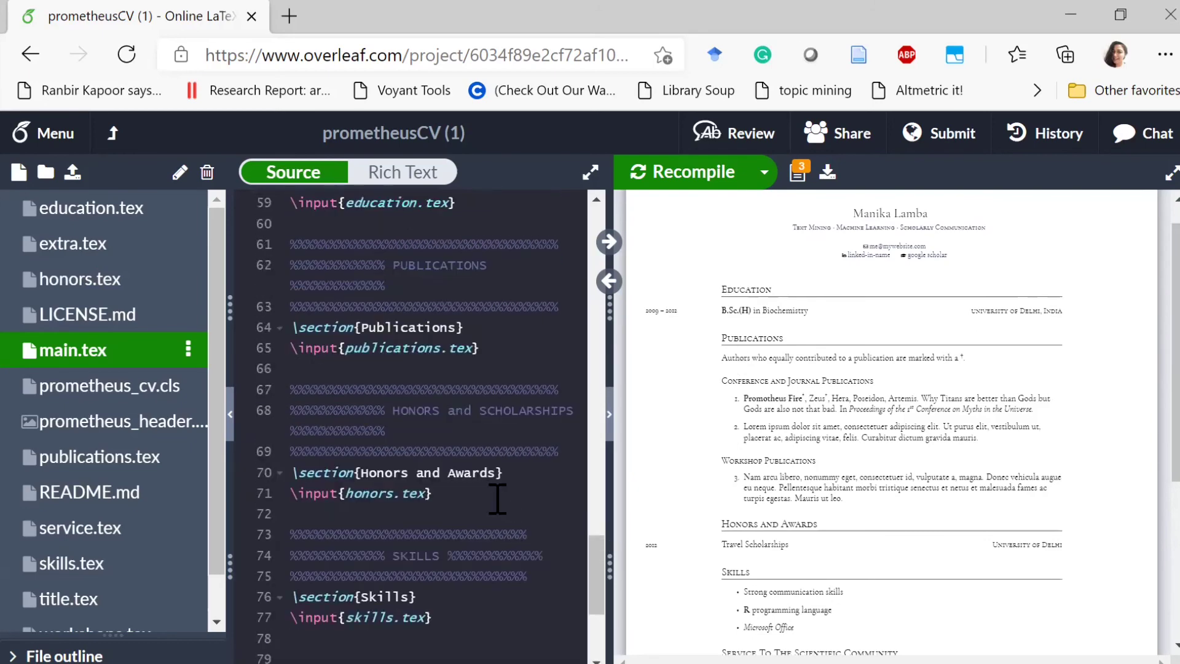
pyautogui.click(381, 371)
pyautogui.press('Return')
pyautogui.press('Return')
pyautogui.write('\\s')
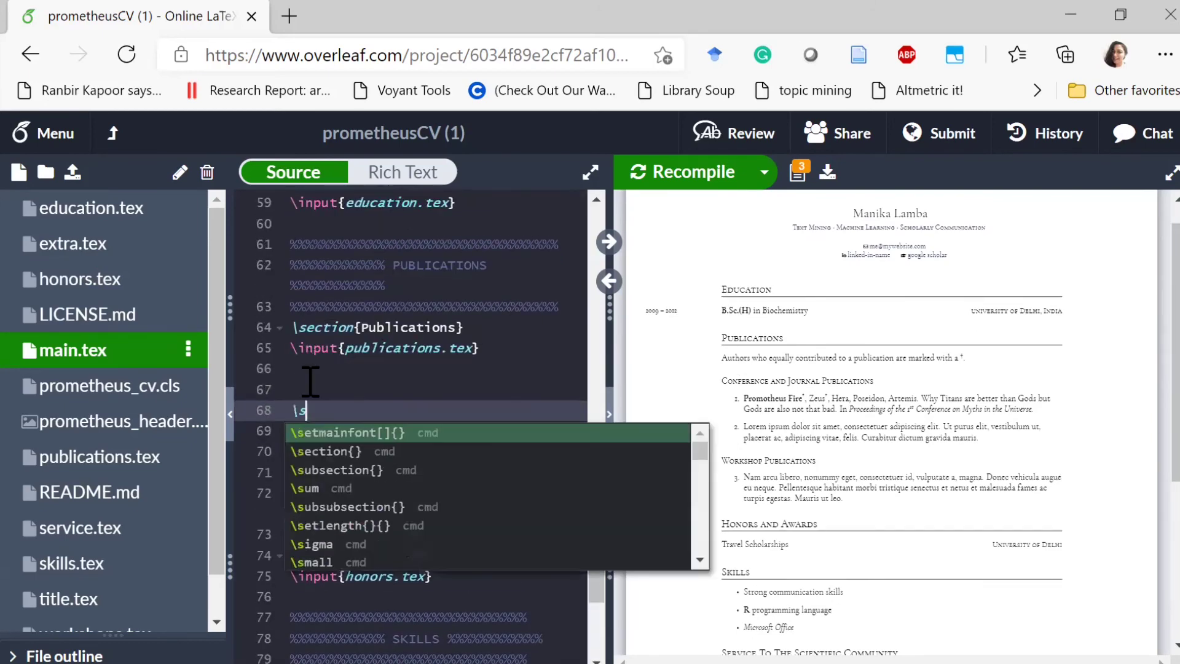
pyautogui.write('ection{')
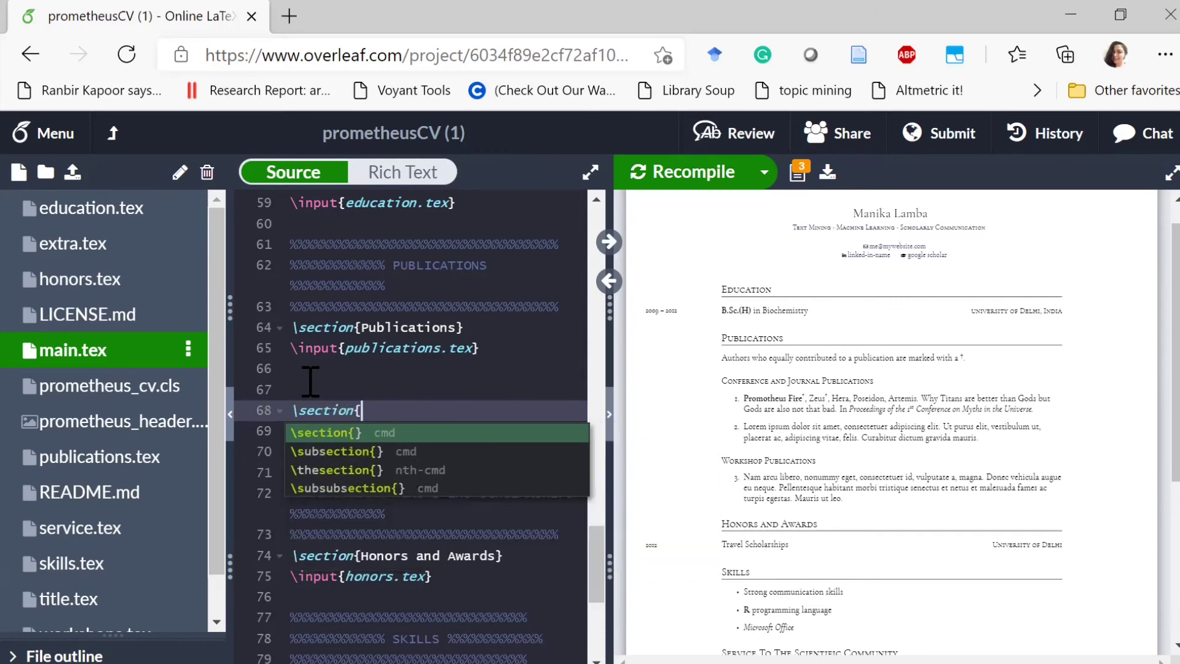
pyautogui.write('Workshops A')
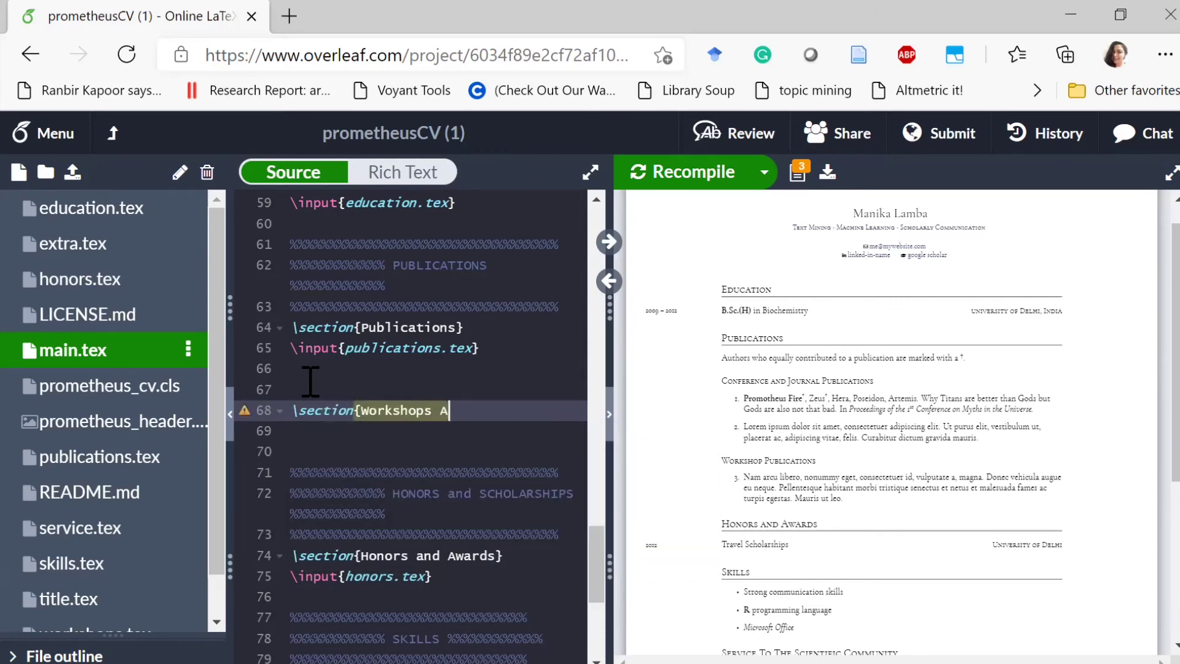
pyautogui.write('ttended')
pyautogui.press('Return')
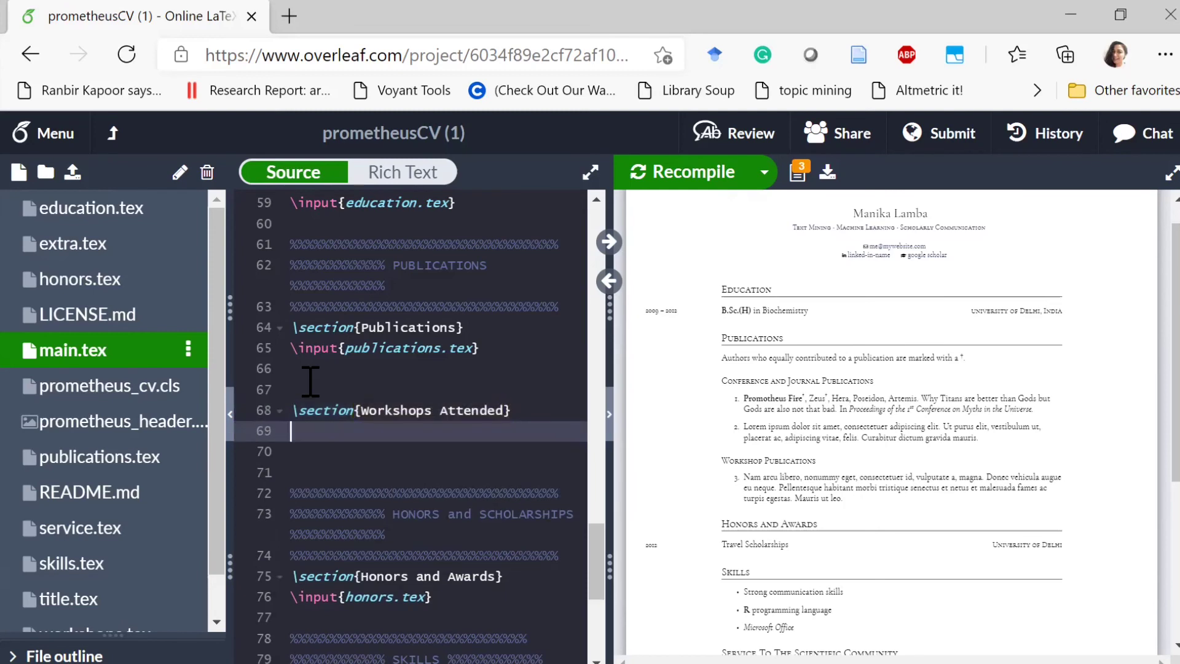
pyautogui.write('\\inp')
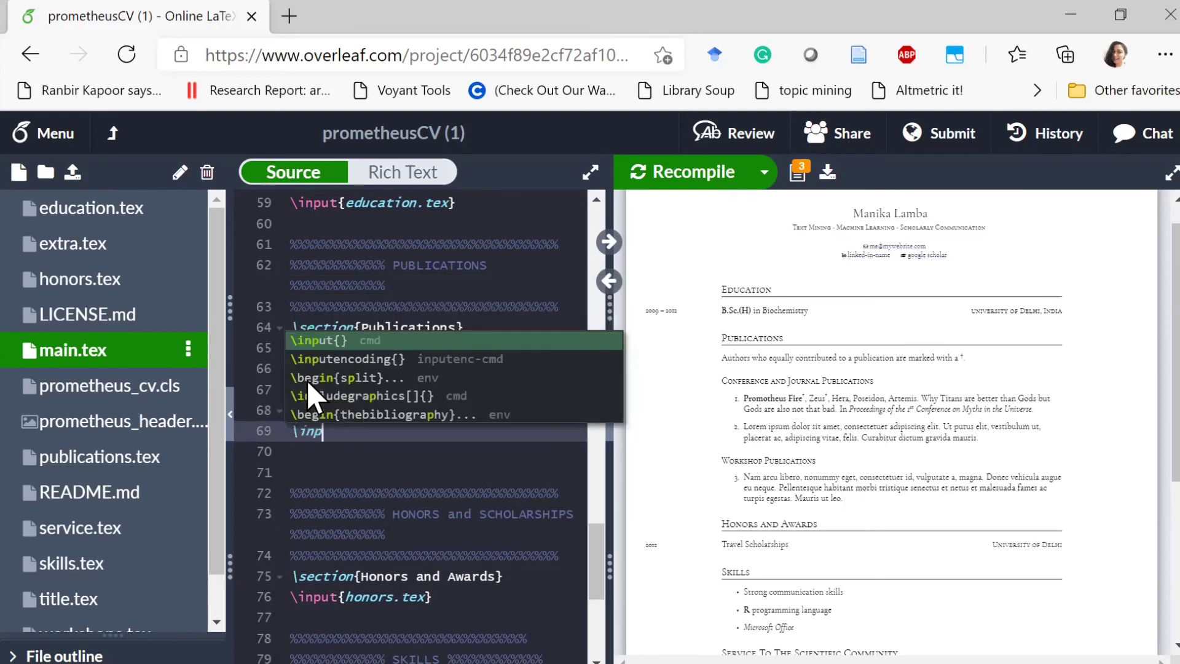
pyautogui.press('Return')
pyautogui.write('workshops')
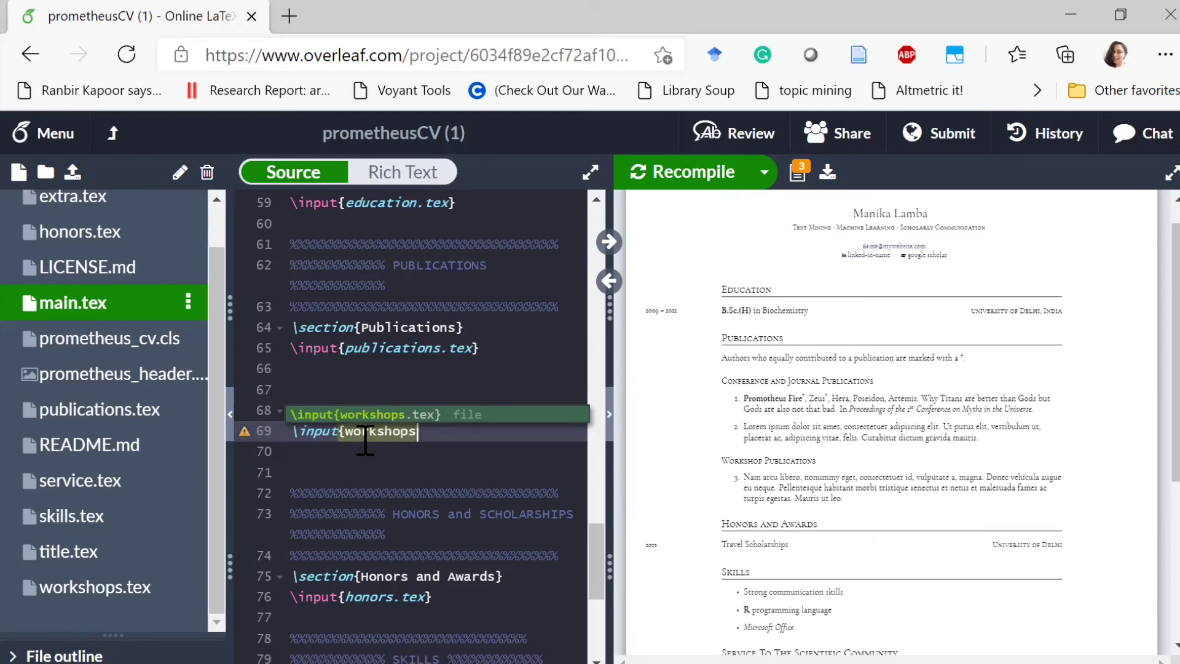
pyautogui.write('.tex')
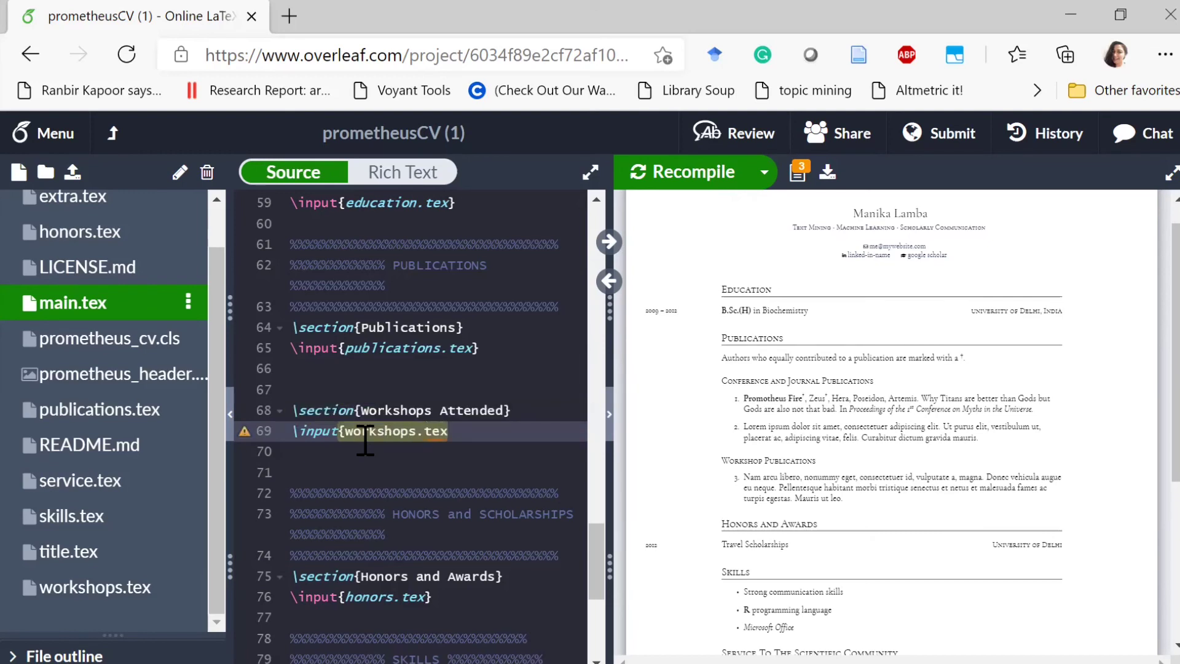
pyautogui.write('}')
pyautogui.click(410, 450)
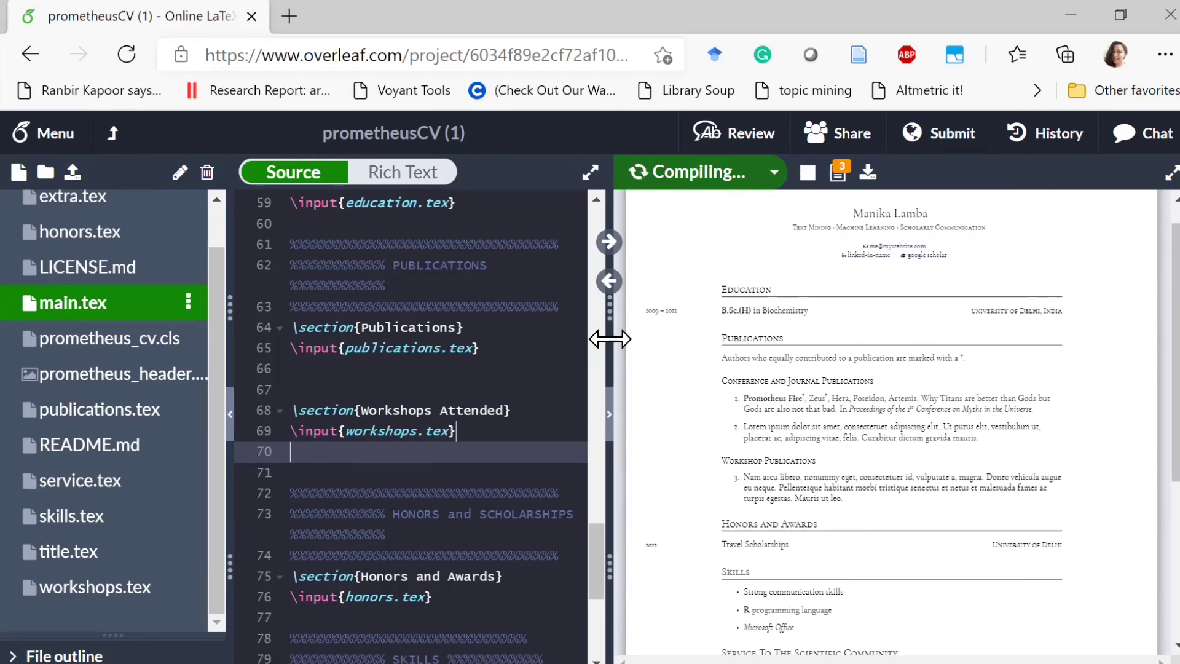
pyautogui.moveTo(609, 340); pyautogui.dragTo(338, 338)
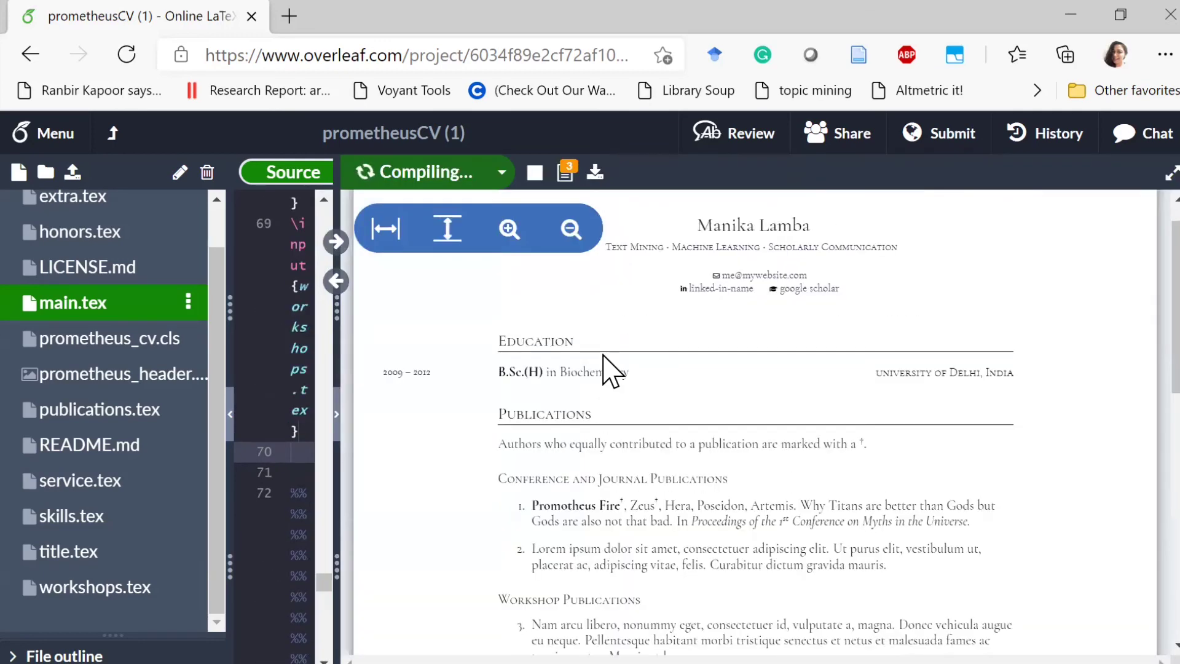
pyautogui.scroll(-3, 612, 370)
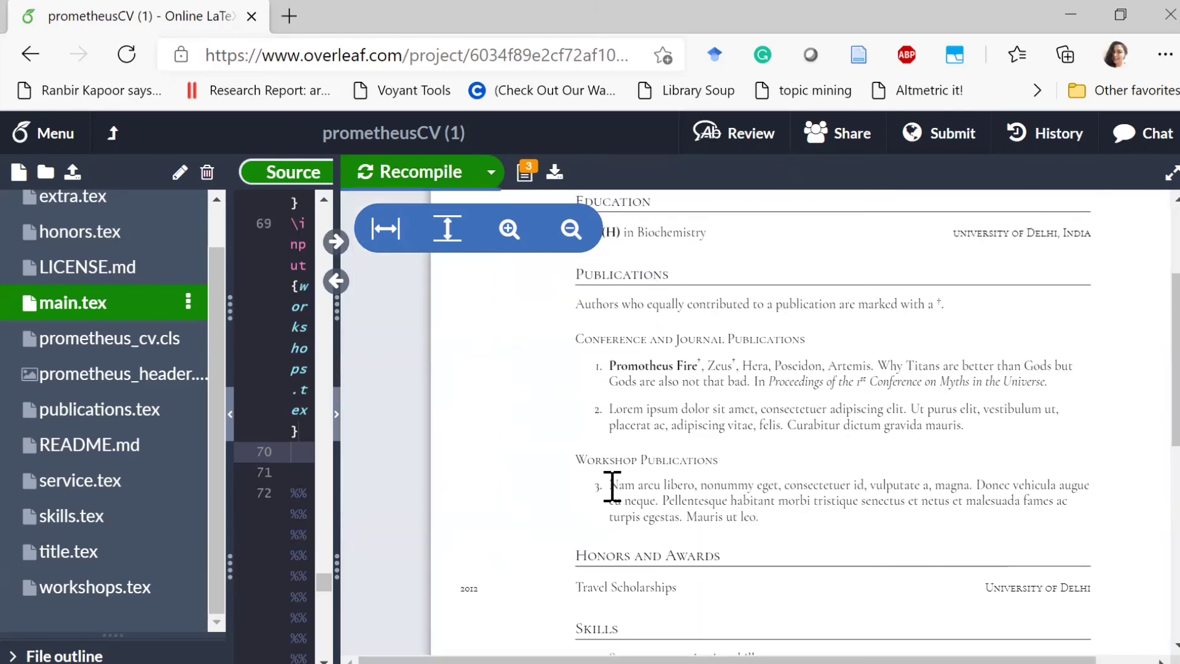
# - Rename the project title to Manika_Lamba_CV and widen the PDF preview
pyautogui.doubleClick(406, 129)
pyautogui.press('BackSpace')
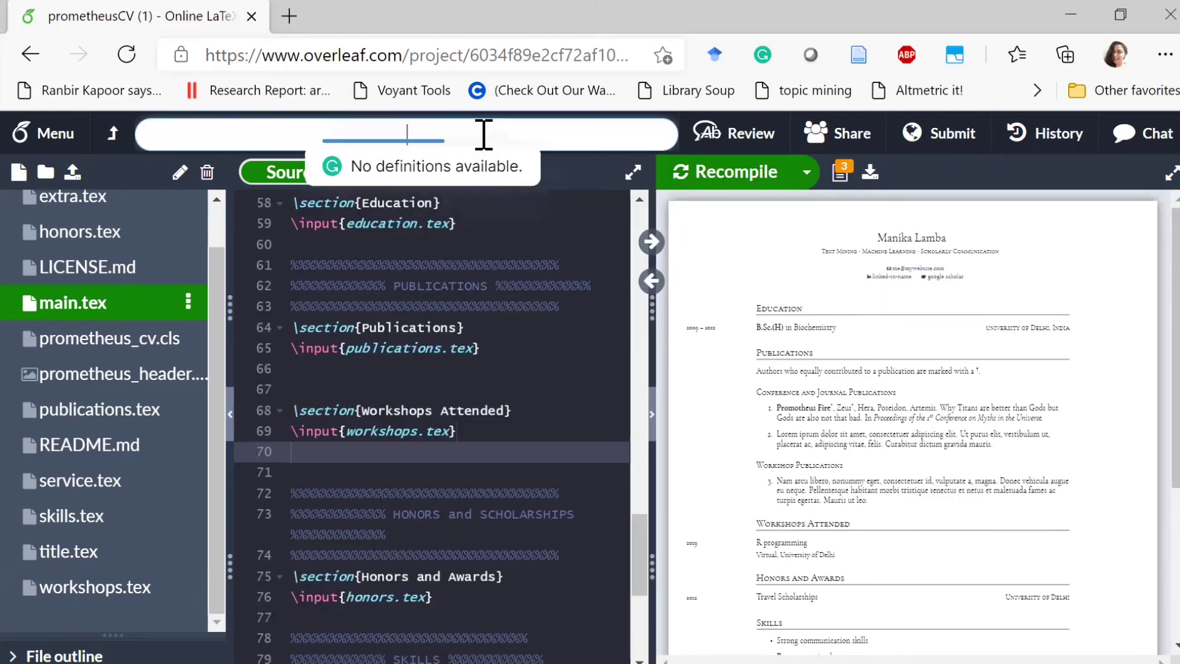
pyautogui.write('Manika_Lamba')
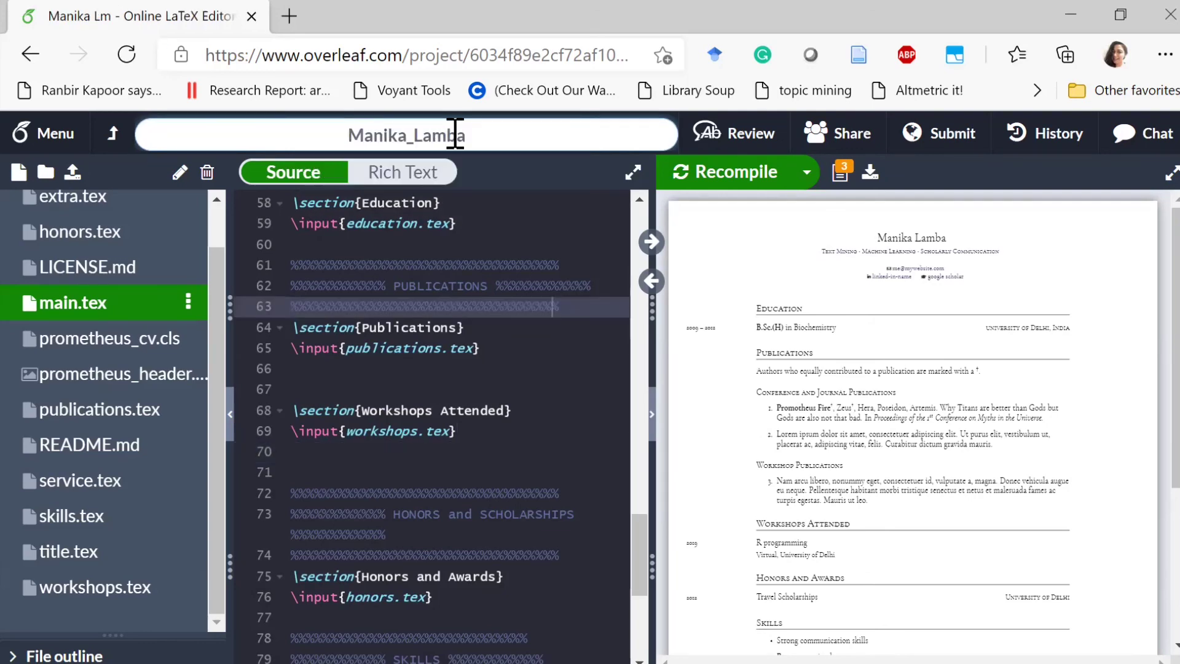
pyautogui.write('_CV')
pyautogui.click(528, 202)
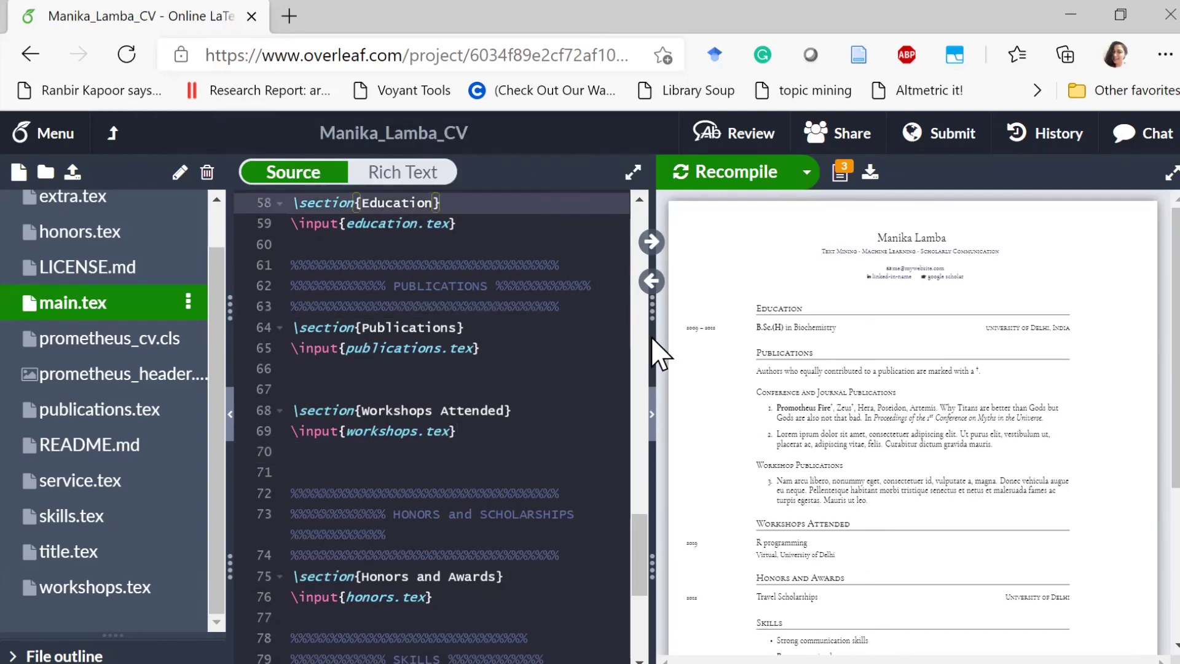
pyautogui.moveTo(651, 387); pyautogui.dragTo(296, 387)
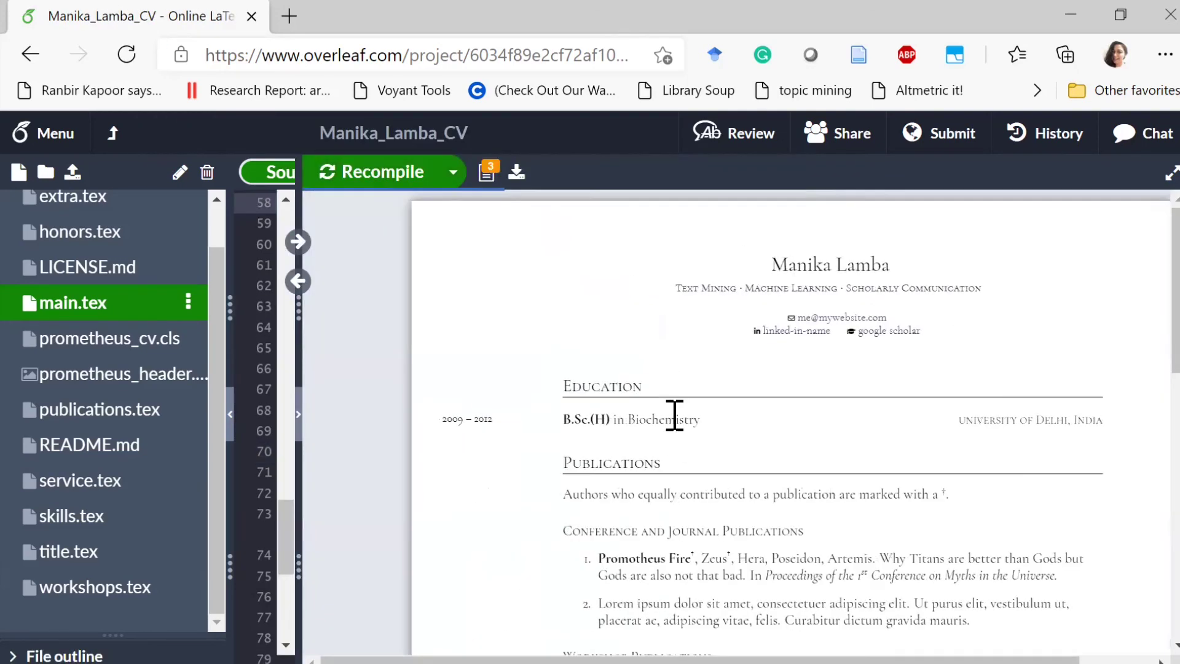
pyautogui.scroll(-5, 680, 429)
pyautogui.scroll(-3, 674, 414)
pyautogui.scroll(2, 674, 414)
pyautogui.scroll(5, 673, 416)
pyautogui.scroll(2, 679, 429)
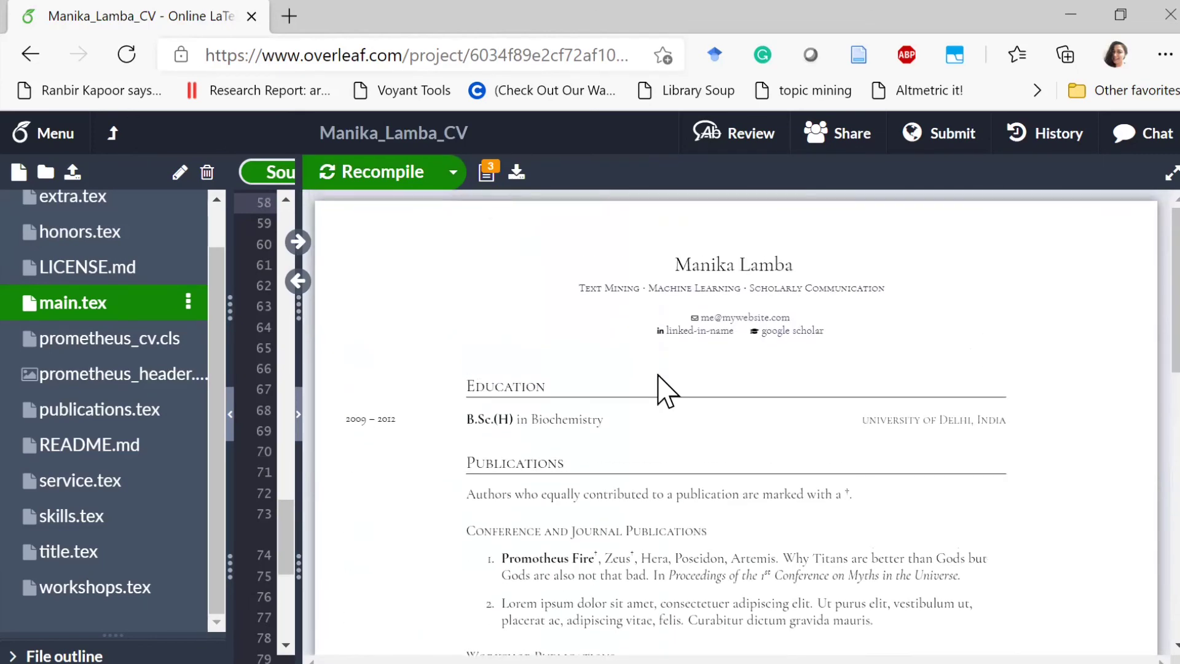
# - Download the compiled CV as Manika_Lamba_CV (1).pdf, review it, and return to Overleaf
pyautogui.click(518, 174)
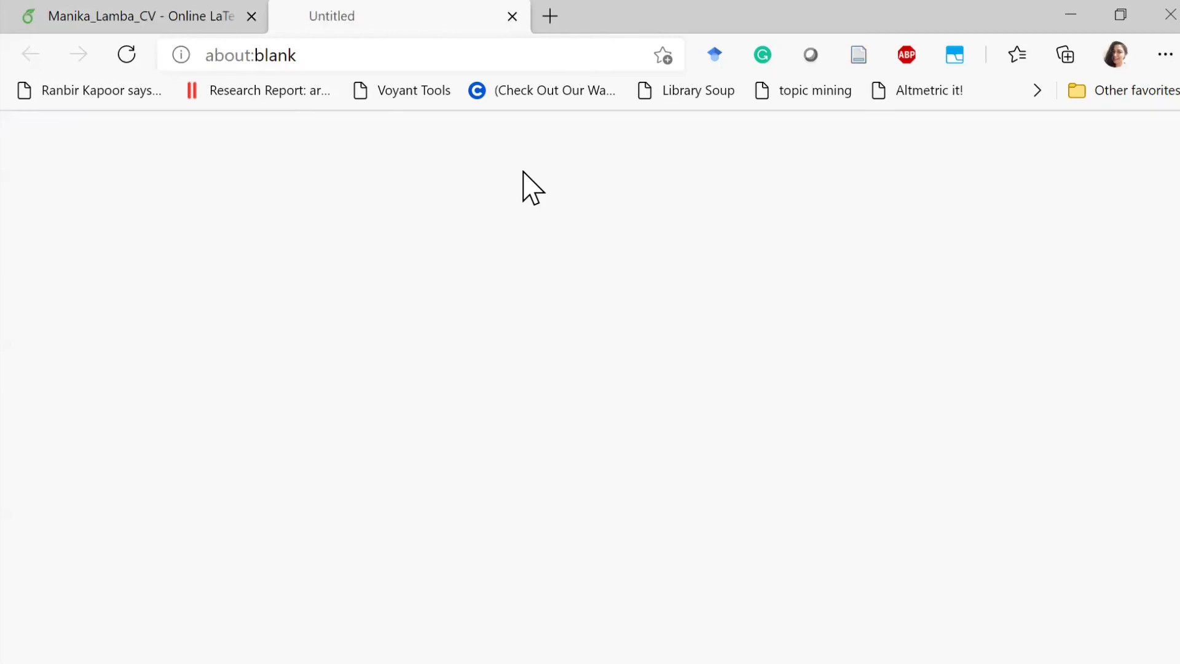
pyautogui.click(1173, 646)
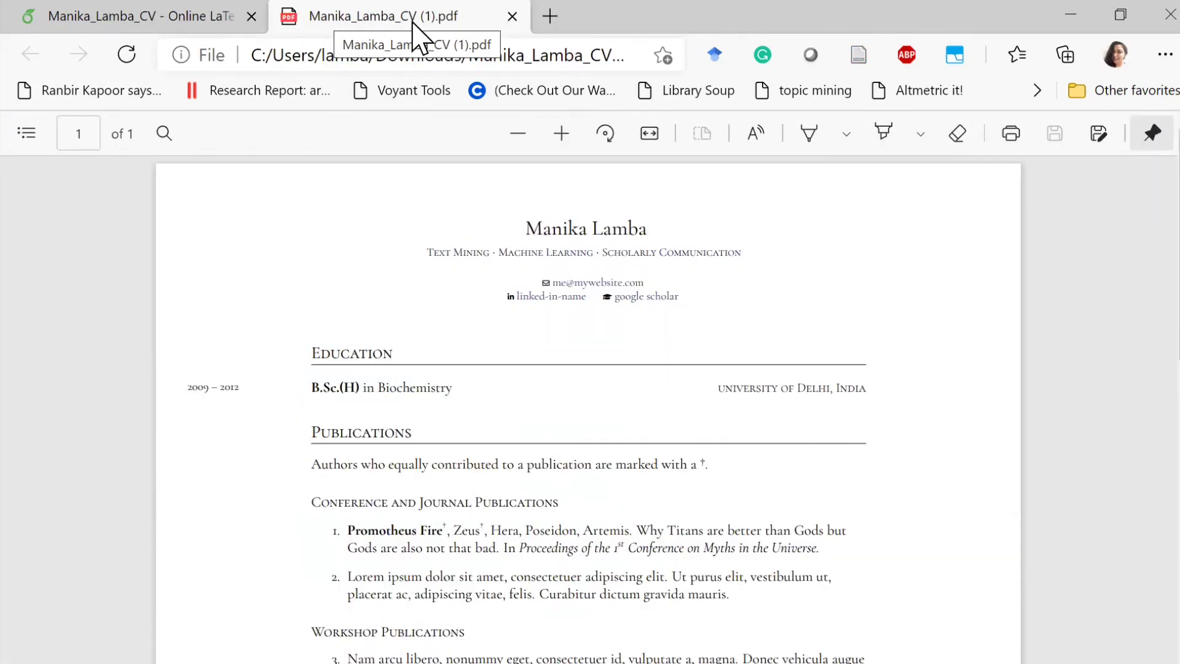
pyautogui.scroll(-2, 580, 242)
pyautogui.scroll(2, 553, 242)
pyautogui.scroll(-1, 746, 400)
pyautogui.scroll(-2, 740, 387)
pyautogui.scroll(3, 646, 405)
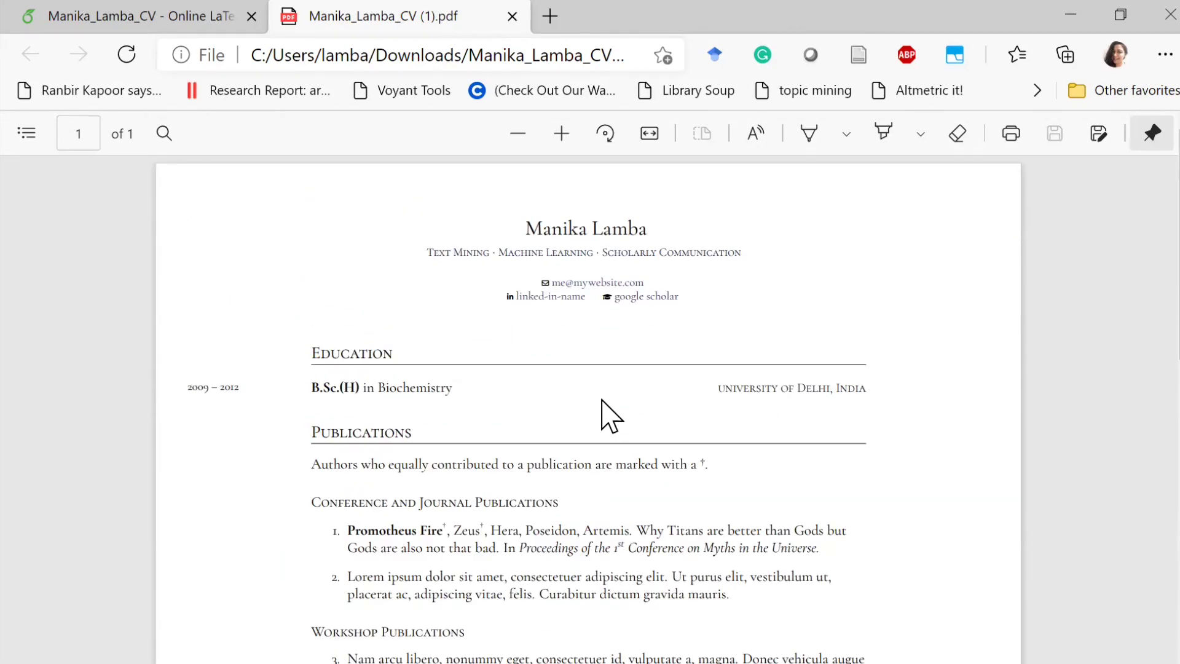
pyautogui.hotkey('ctrl', 'shift', 'Tab')
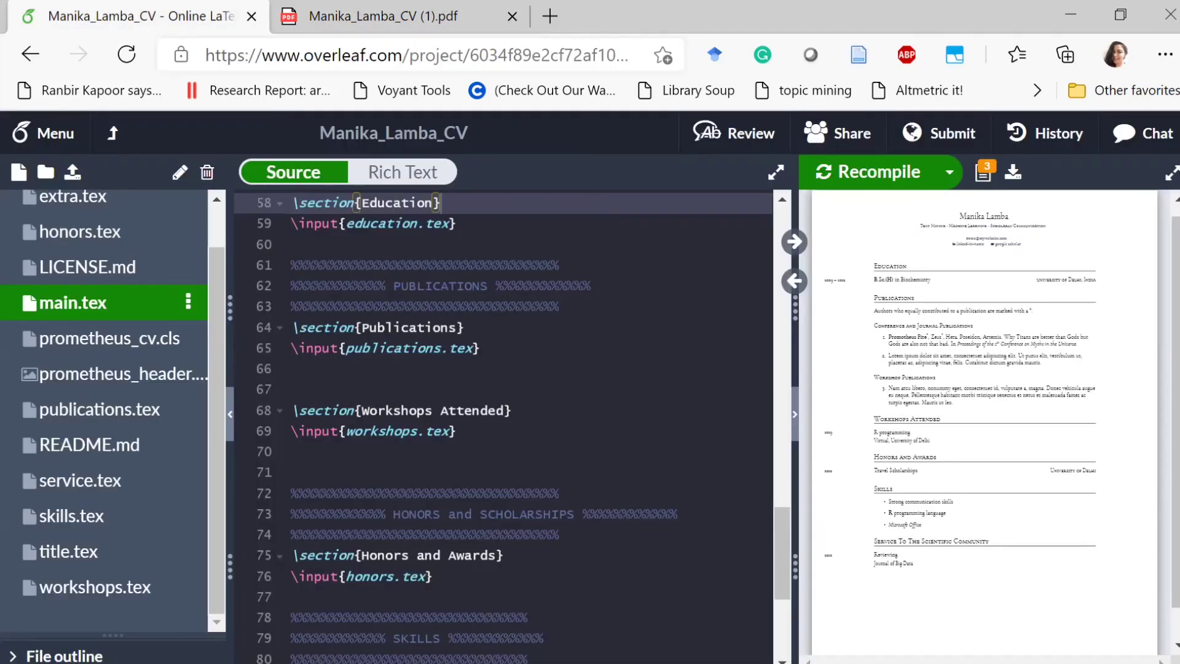